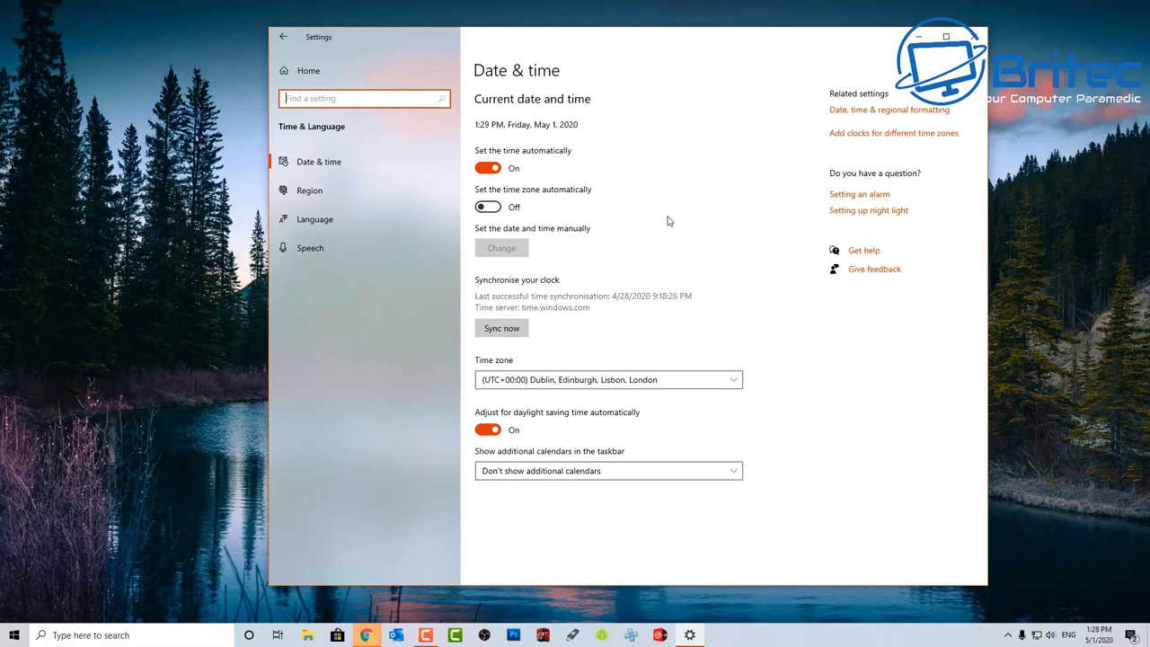
Open the additional clocks settings for different time zones, move the dialog clear, and minimise the Settings window.
left_click(880, 135)
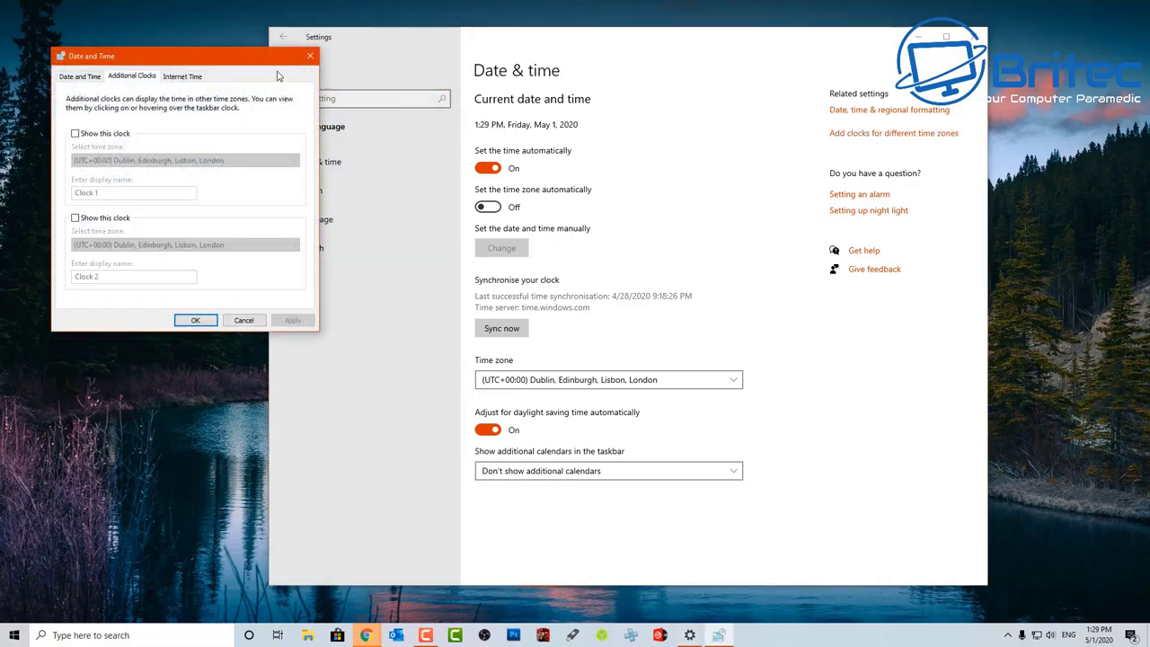
left_click_drag(222, 61, 652, 186)
left_click(917, 35)
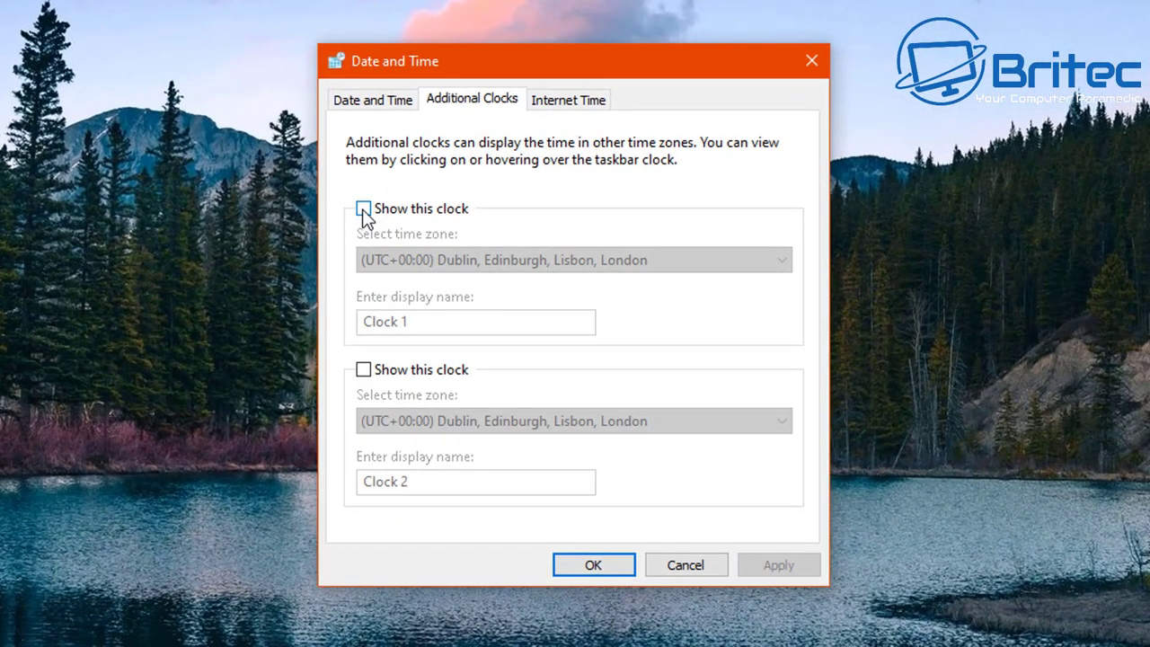
Enable the first additional clock and set its time zone to (UTC+03:00) Istanbul.
left_click(362, 209)
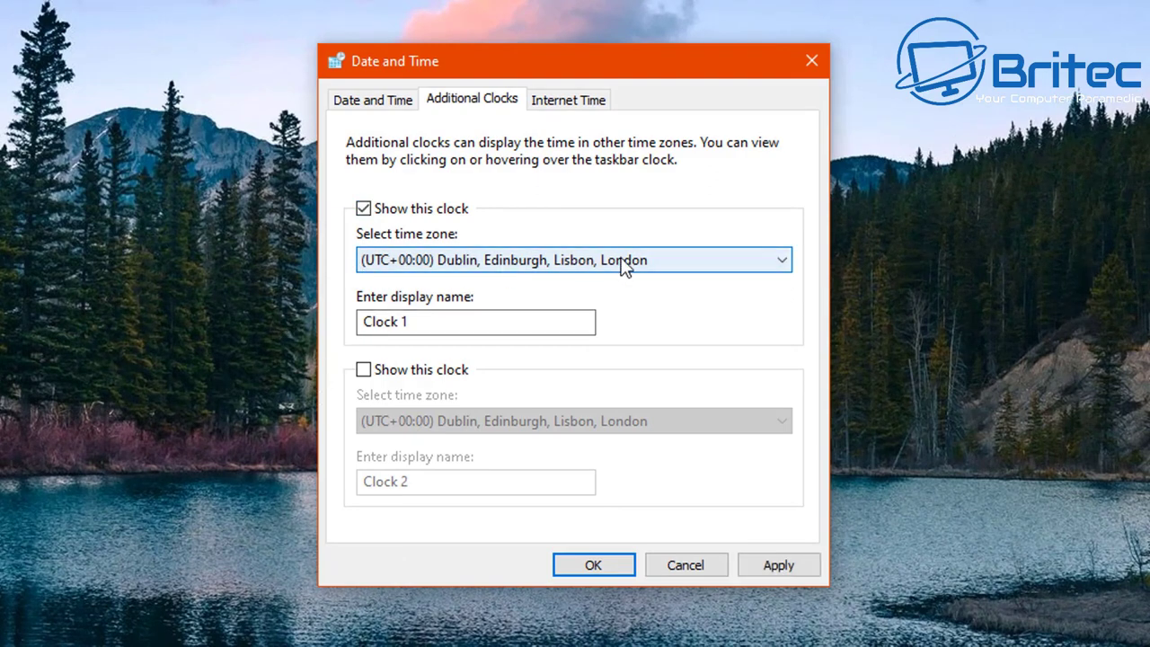
left_click(783, 260)
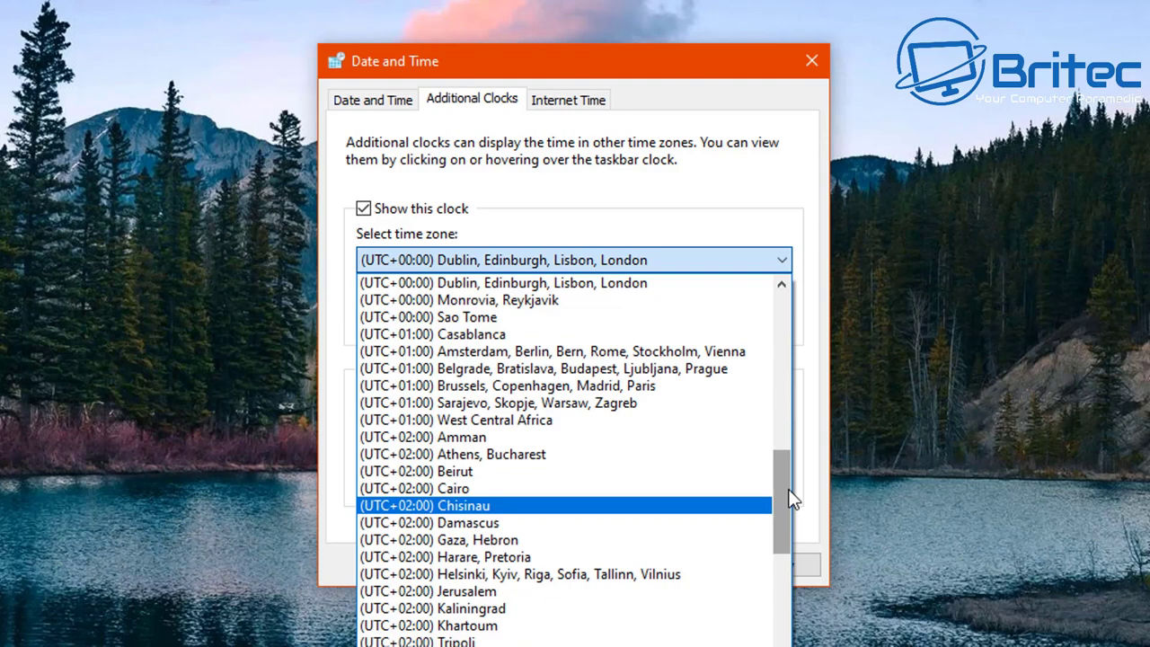
left_click_drag(788, 501, 785, 551)
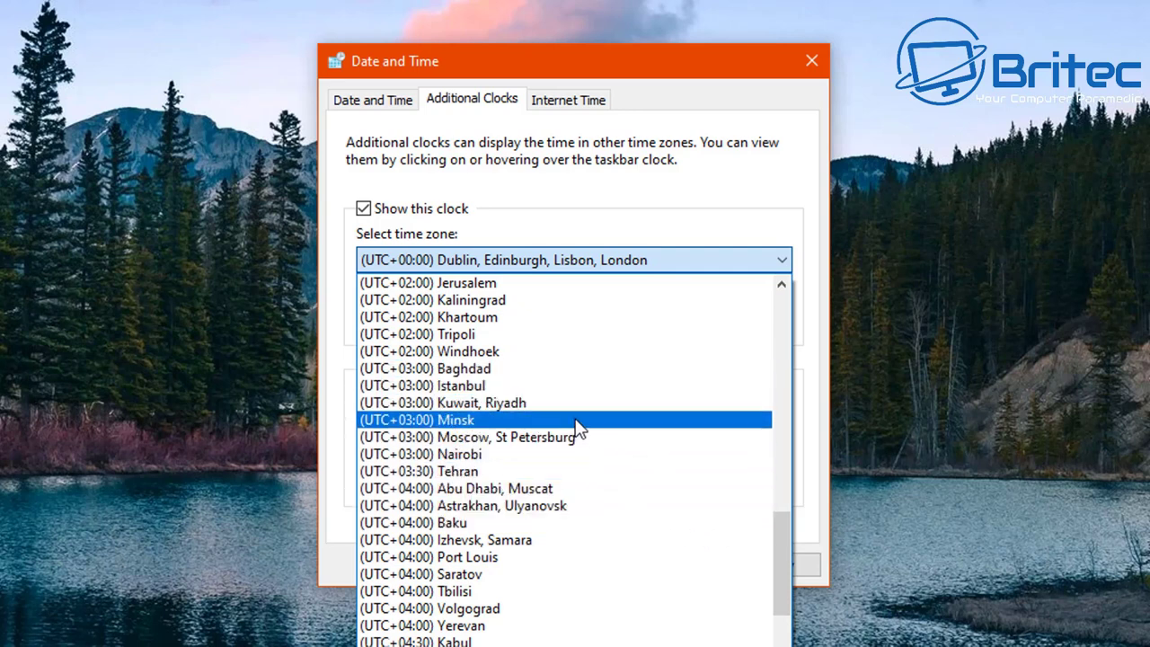
left_click(566, 386)
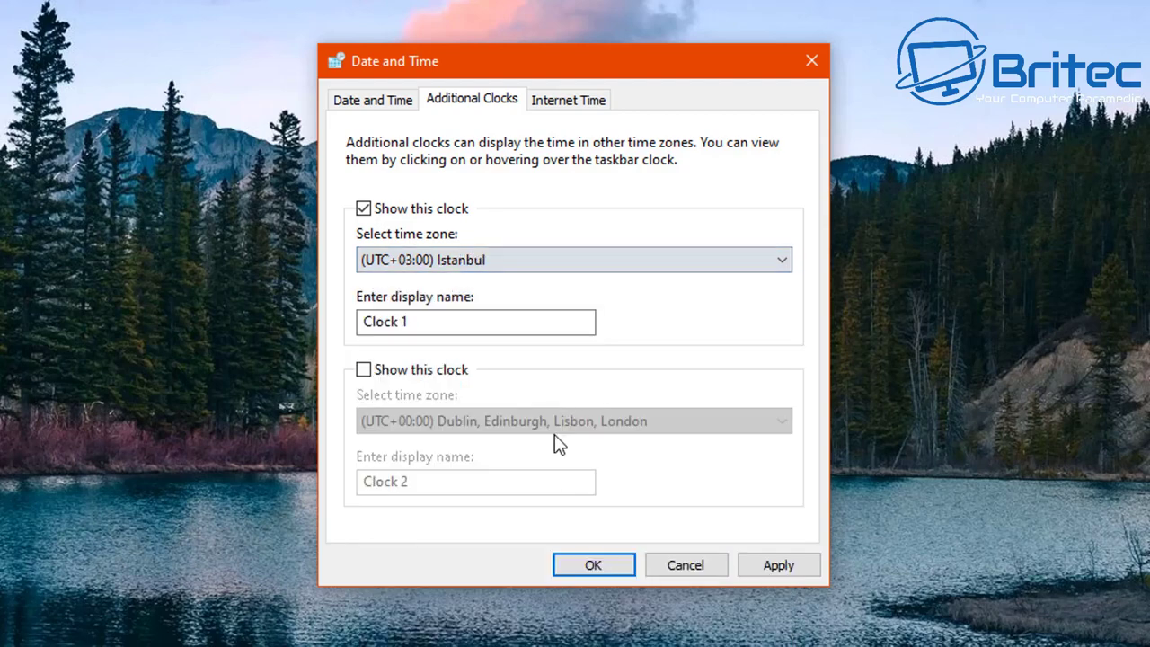
Set the first additional clock's display name to Istanbul and apply the change.
left_click(413, 320)
left_click_drag(413, 321, 361, 320)
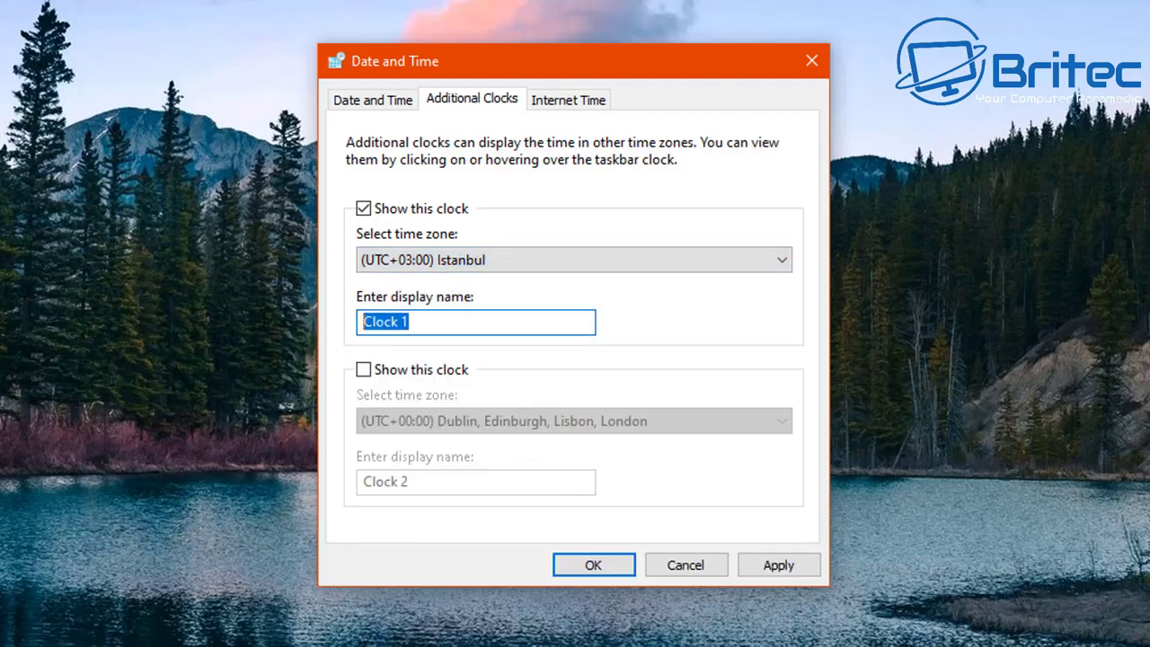
type("I")
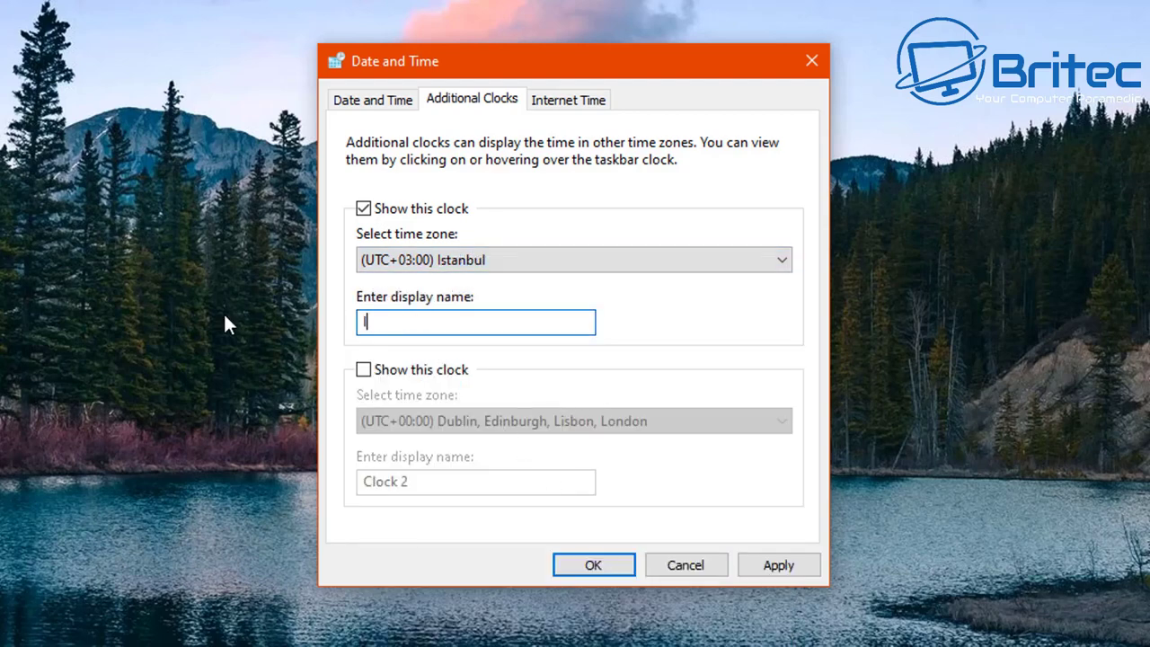
type("stanbul")
left_click(778, 566)
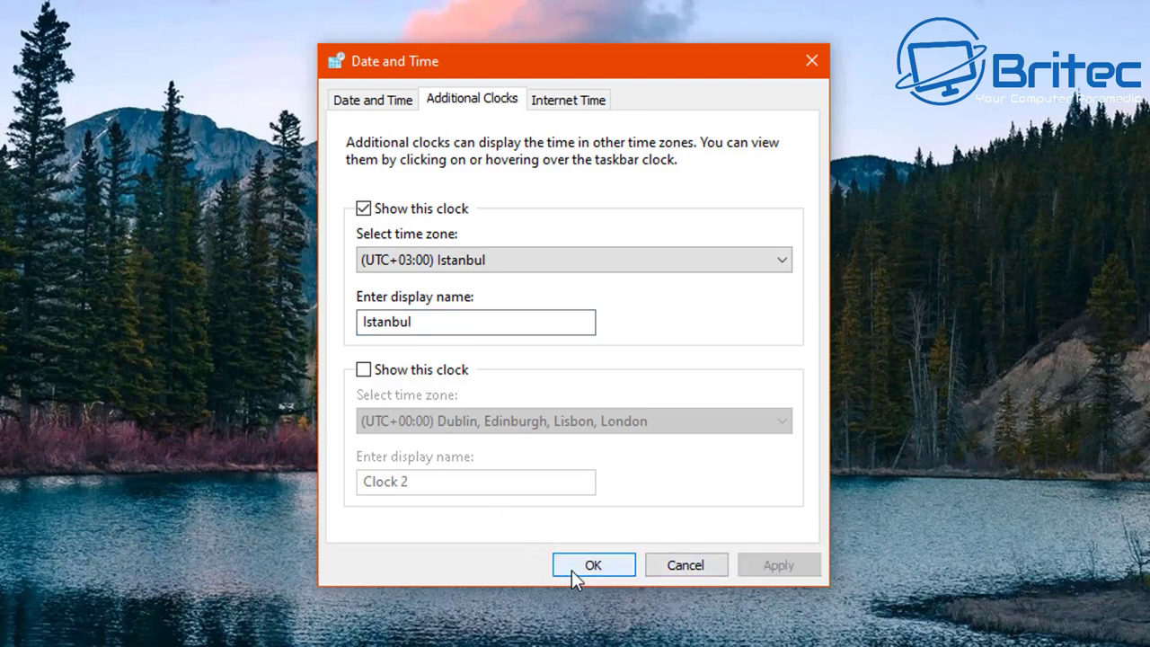
Enable the second additional clock and set its time zone to (UTC-08:00) Pacific Time (US & Canada).
left_click(381, 370)
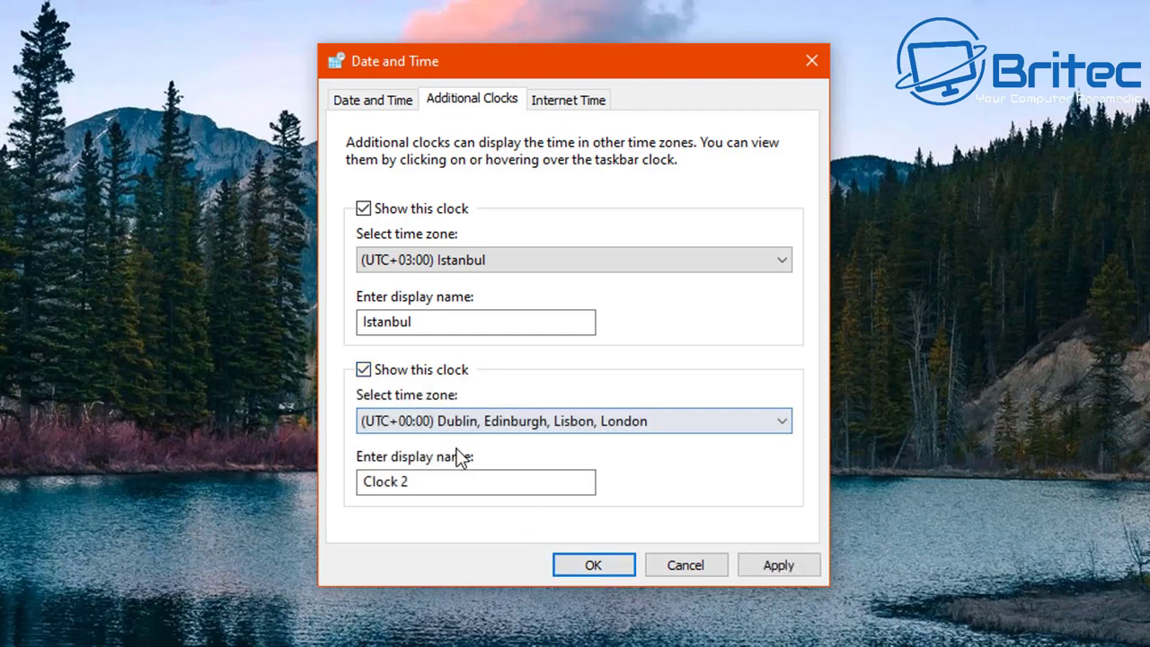
left_click(782, 419)
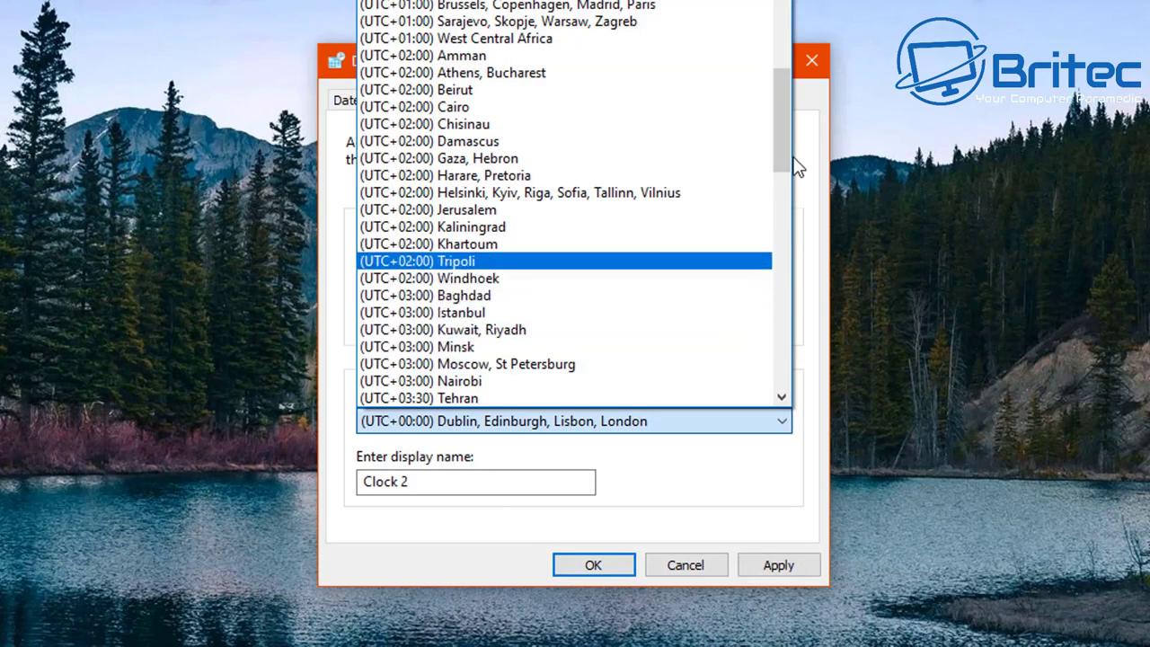
left_click_drag(785, 119, 775, 377)
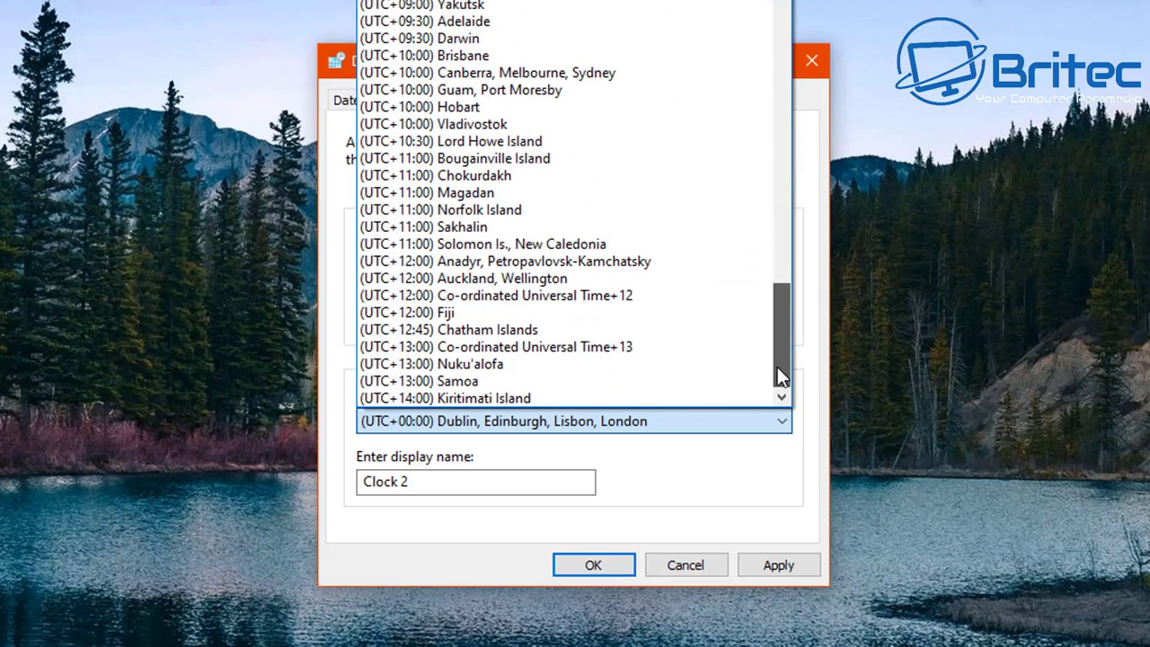
scroll(528, 359, "up", 20)
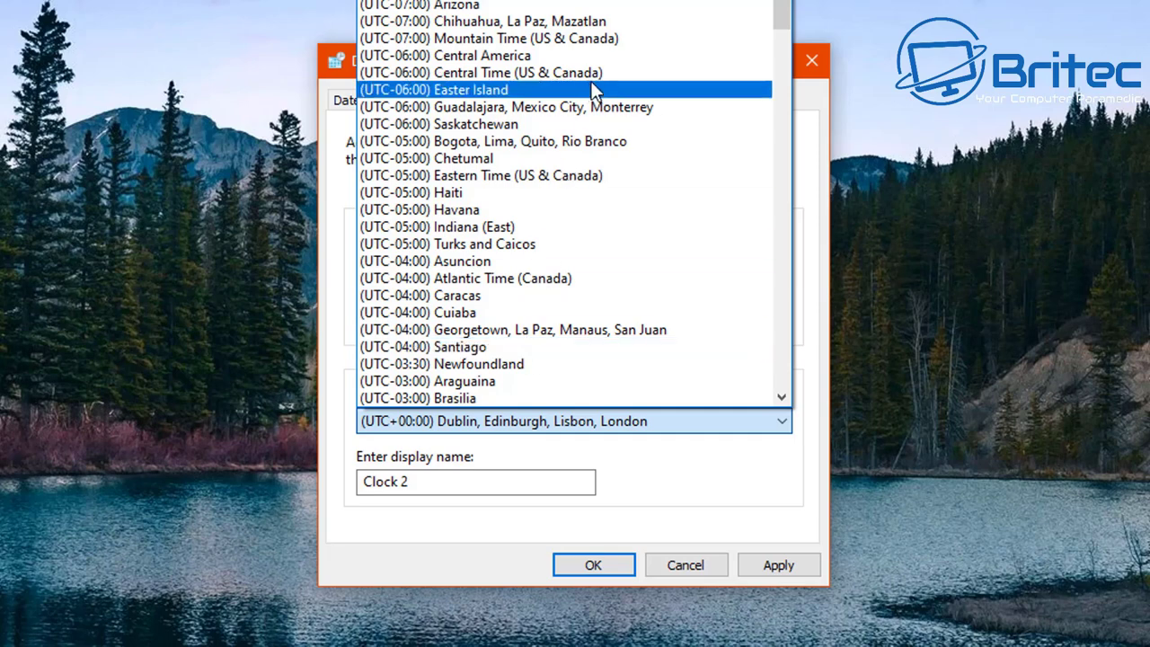
left_click(578, 2)
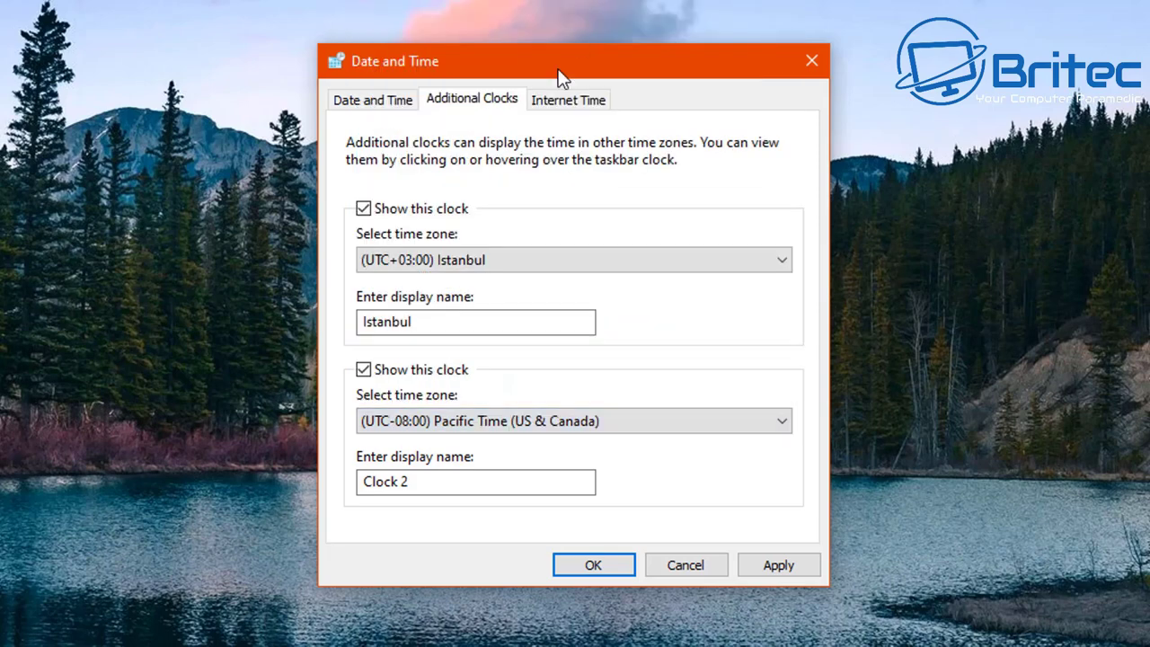
Set the second additional clock's display name to Pacific Time, apply the change and close the dialog.
left_click(430, 478)
left_click_drag(430, 479, 309, 481)
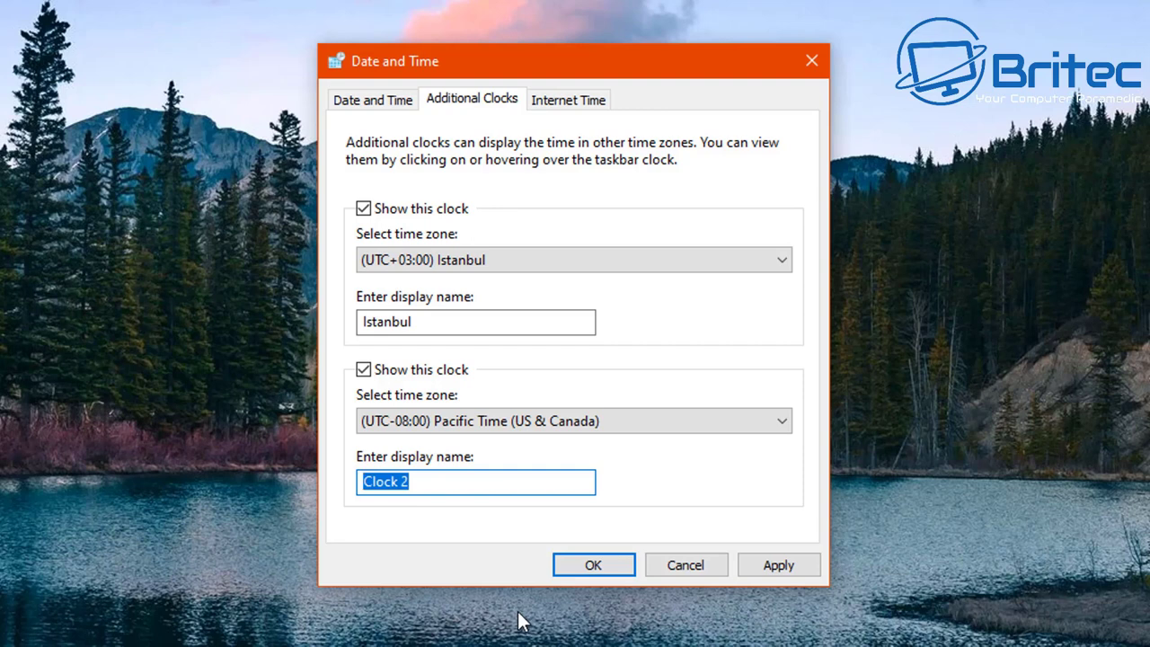
type("Pac")
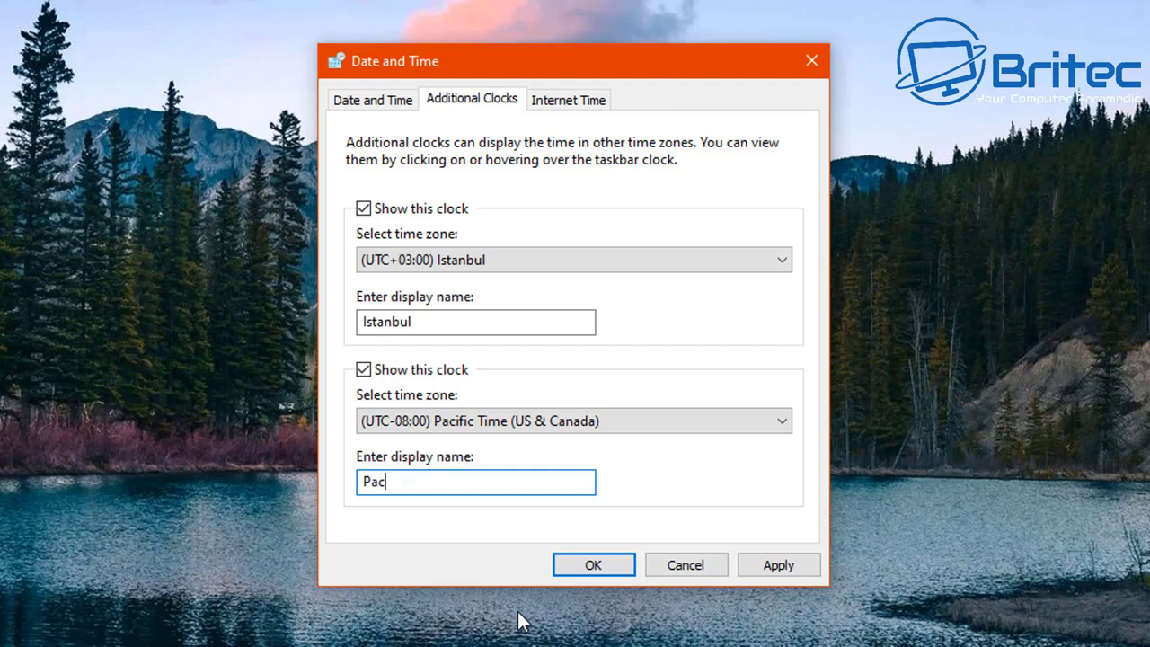
type("ific Time")
left_click(787, 567)
left_click(606, 570)
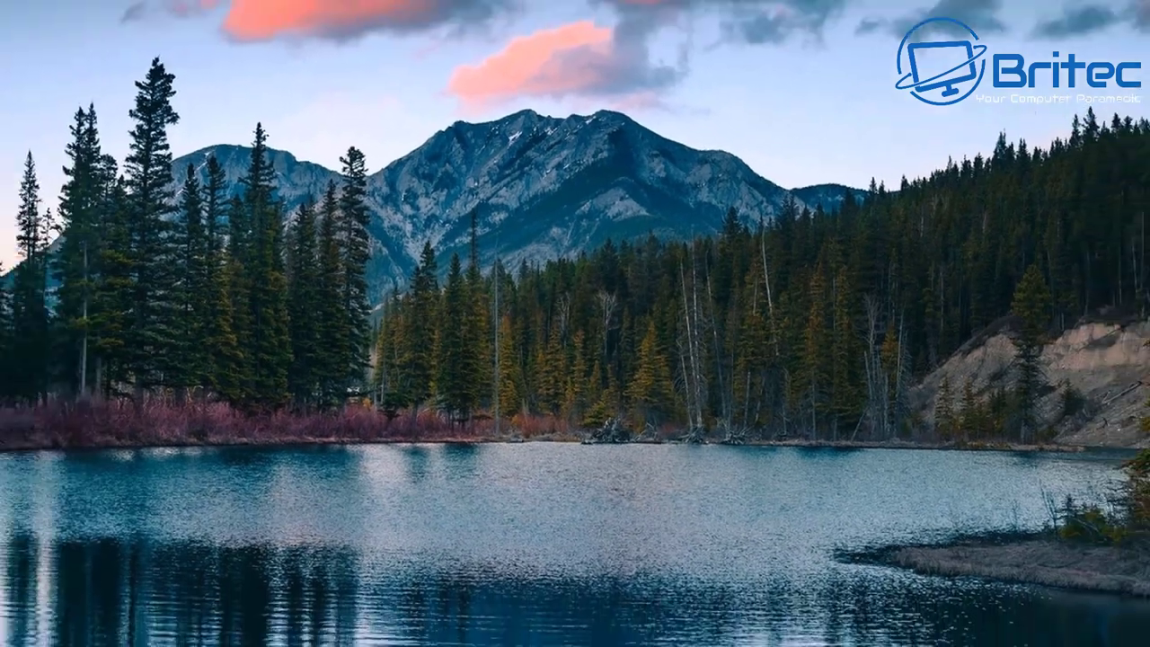
Check the additional clocks in the taskbar clock's tooltip and calendar flyout, and close the flyout.
mouse_move(1094, 637)
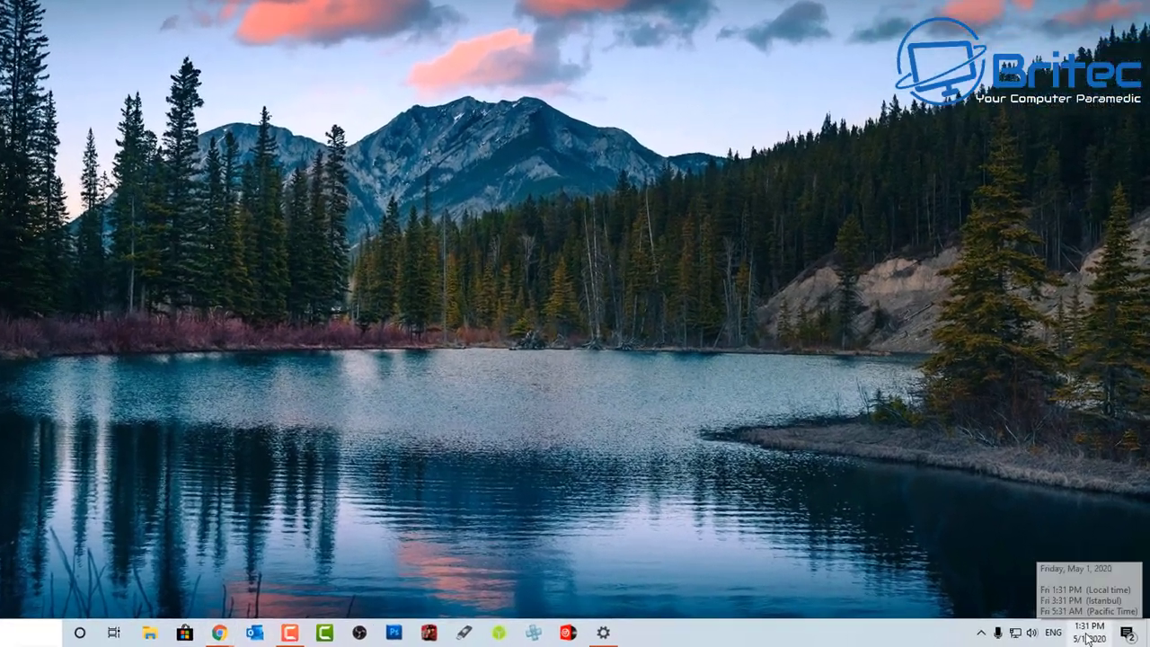
left_click(1096, 634)
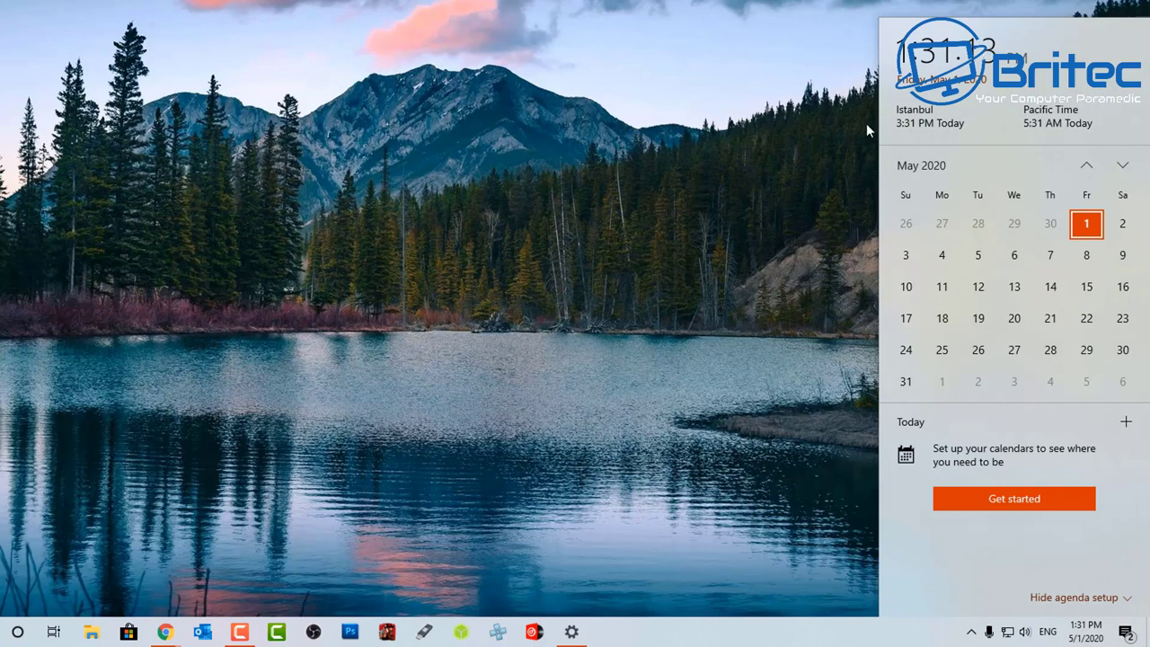
left_click(758, 366)
mouse_move(1081, 633)
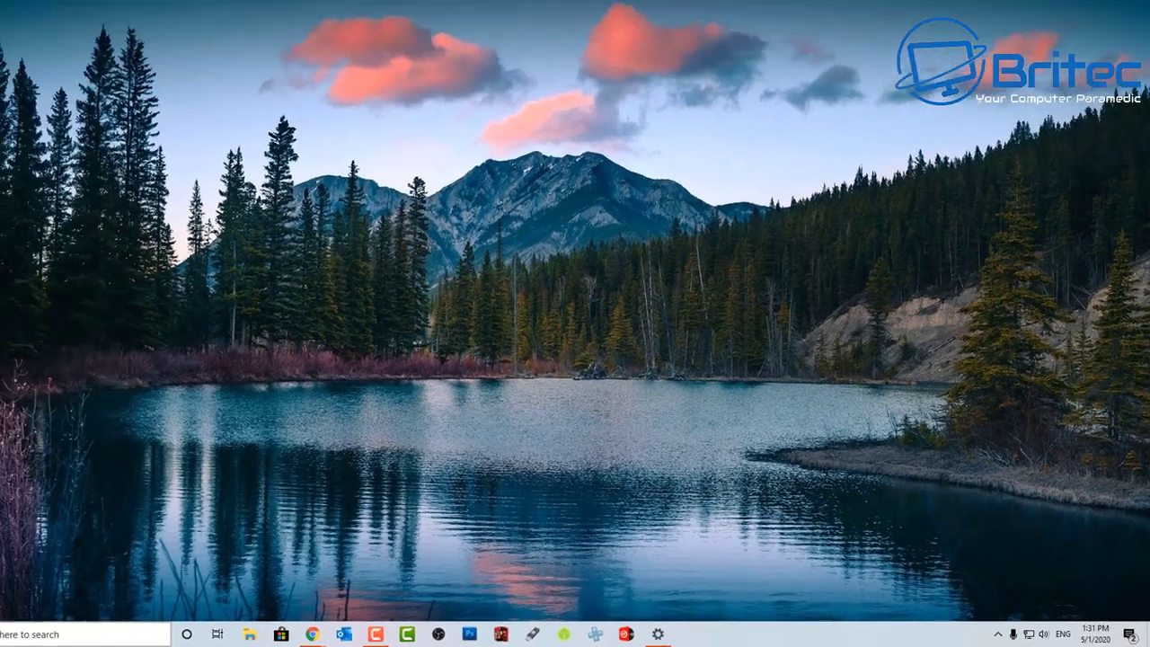
Search Windows for the Registry Editor and open it.
left_click(58, 635)
type("regedit")
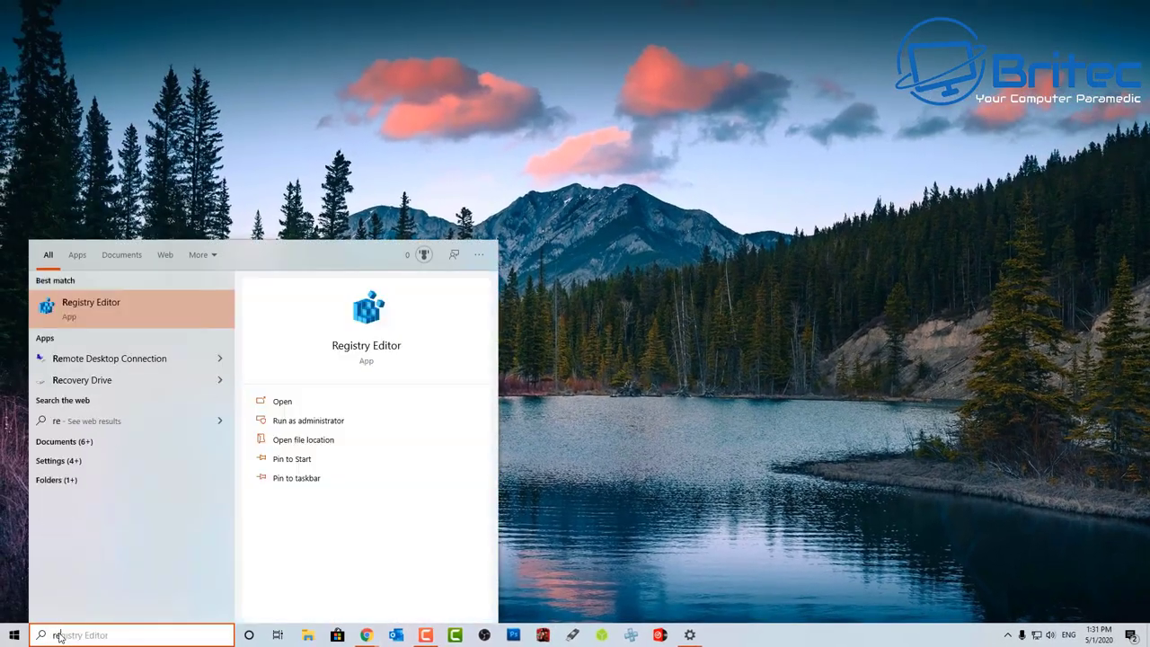
left_click(115, 308)
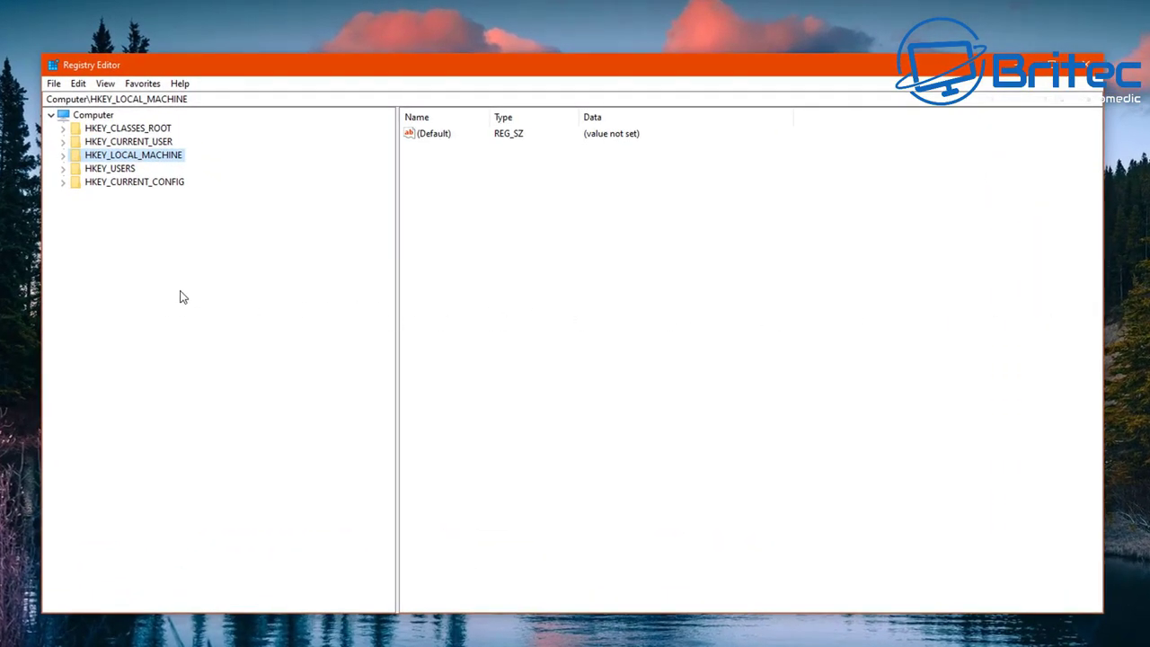
Expand the registry tree to HKEY_CURRENT_USER\SOFTWARE\Microsoft.
left_click(135, 146)
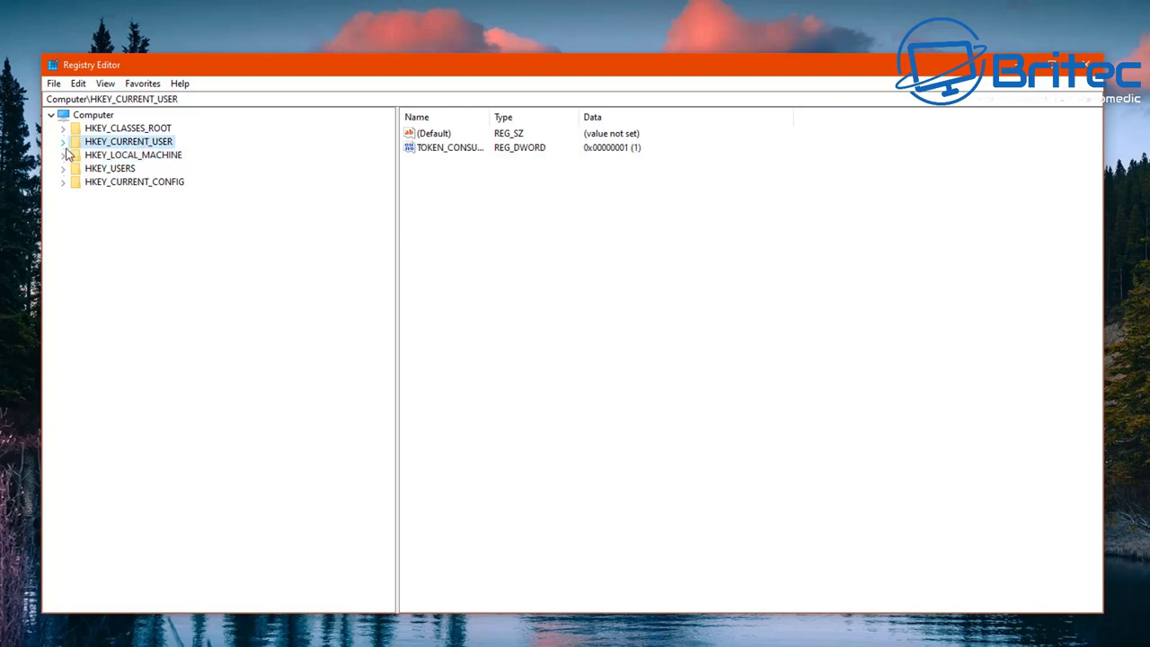
left_click(63, 143)
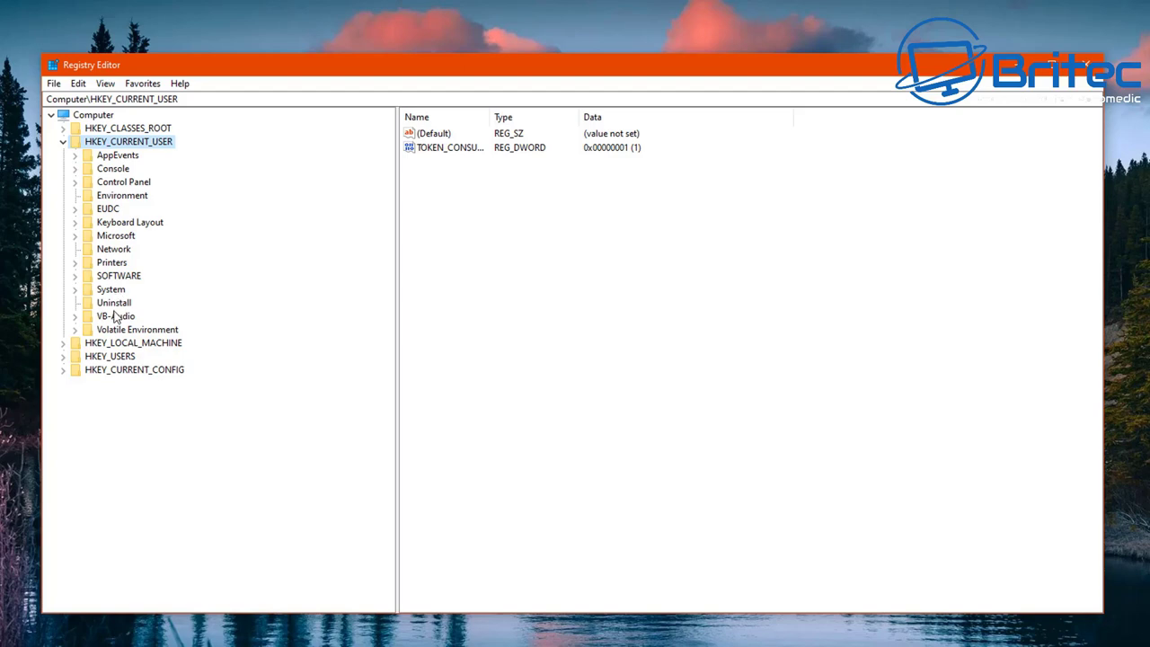
left_click(114, 277)
left_click(75, 276)
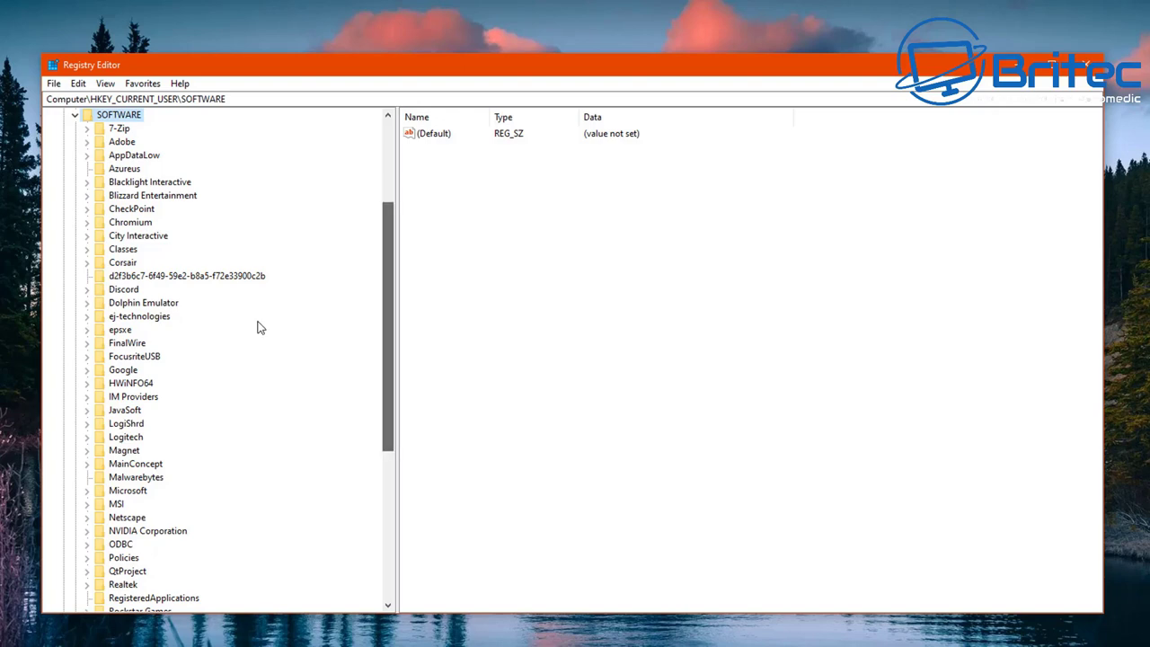
left_click(135, 491)
left_click(88, 491)
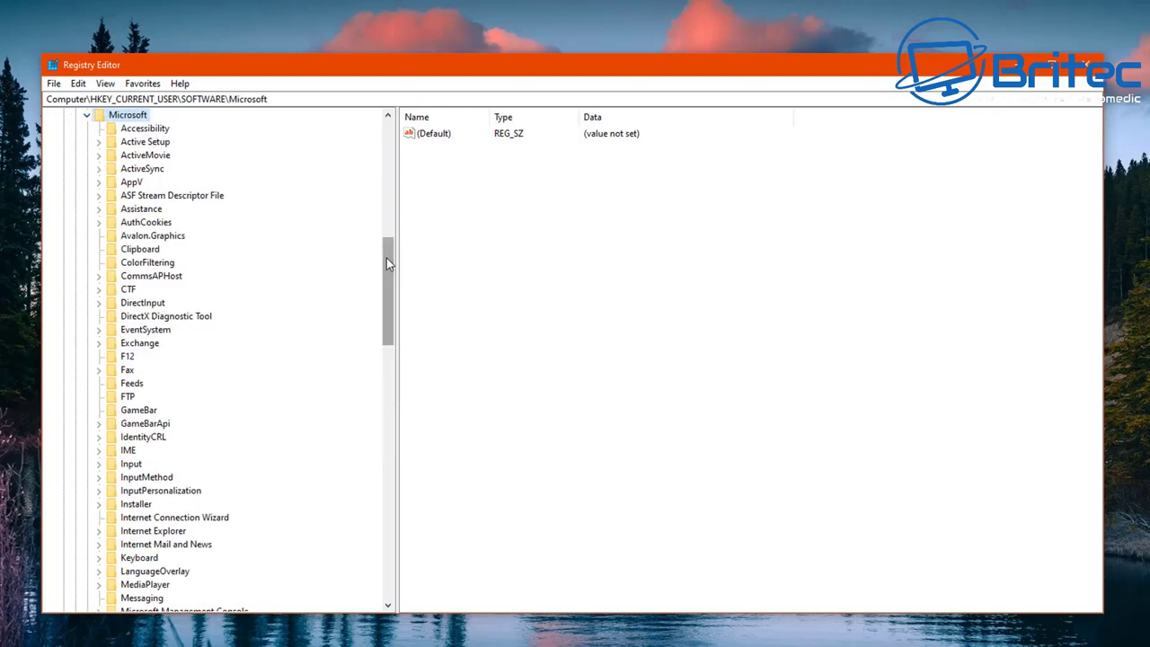
Expand the Windows key under Microsoft and its CurrentVersion subkey.
scroll(388, 261, "down", 11)
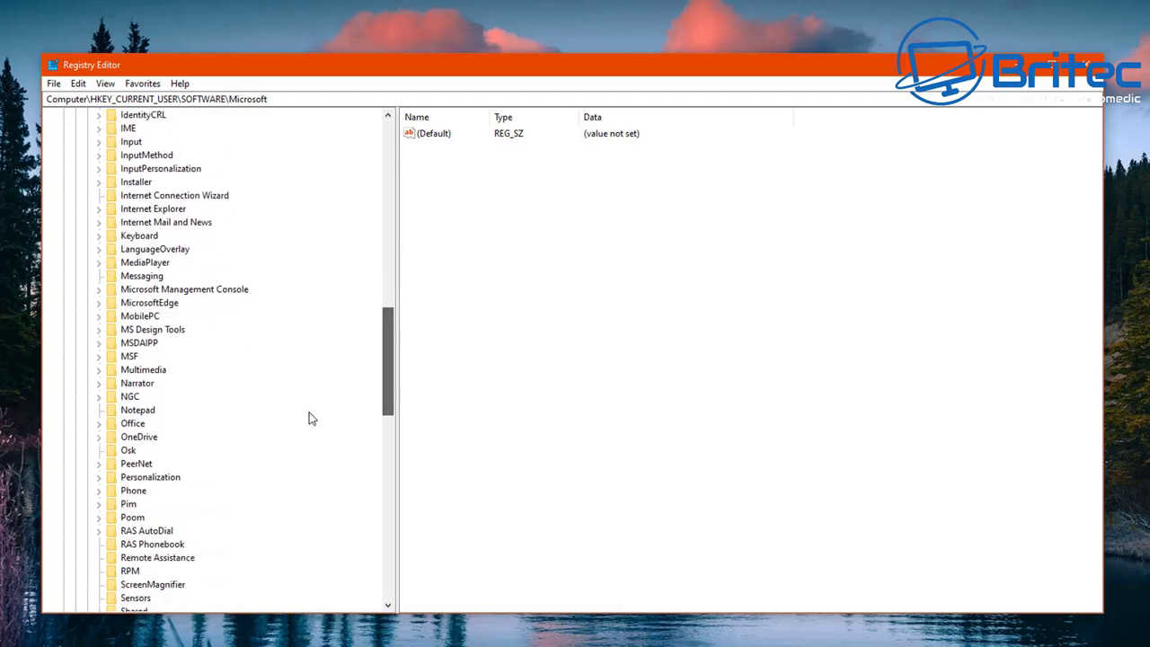
scroll(284, 438, "down", 7)
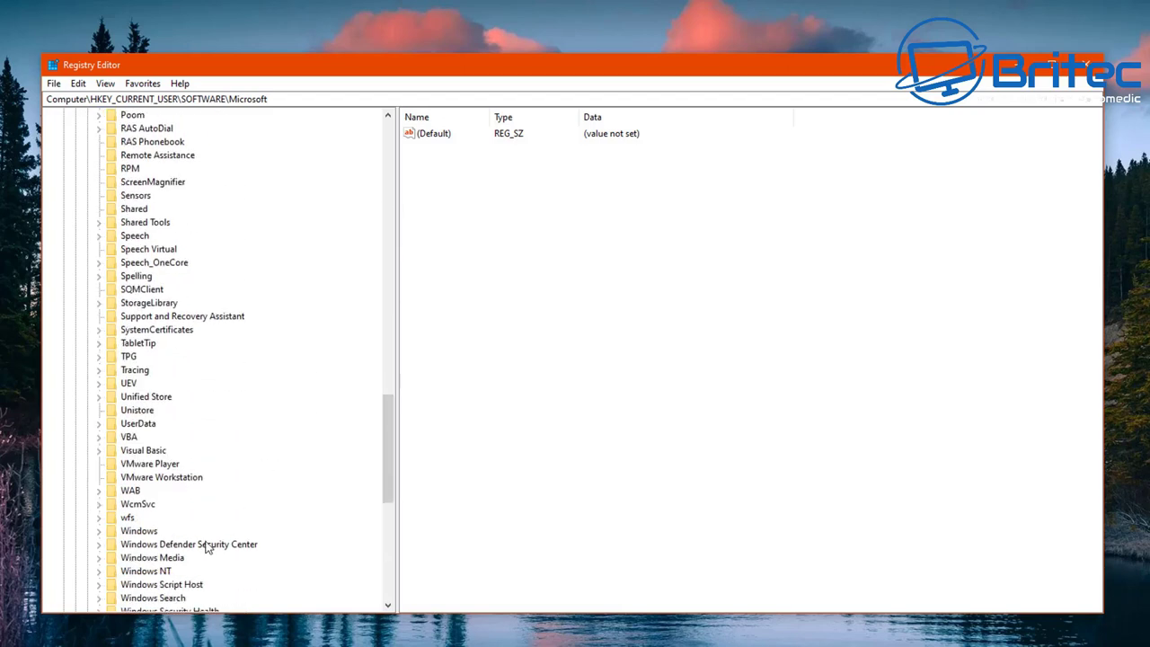
left_click(139, 531)
left_click(99, 531)
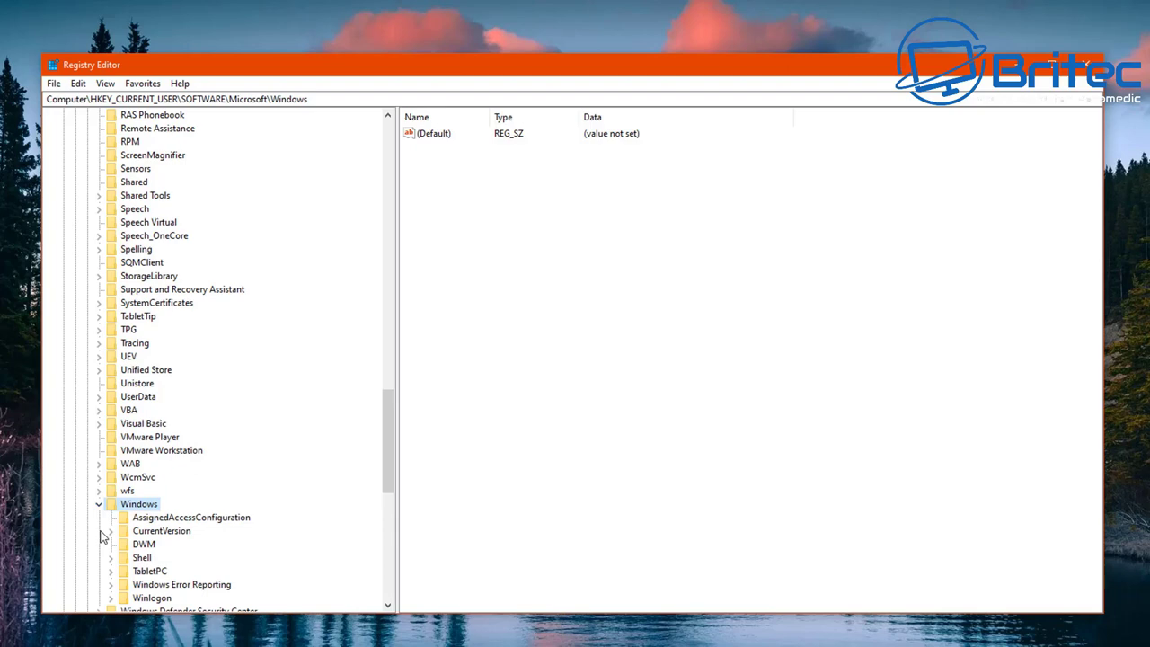
left_click(158, 533)
left_click(110, 532)
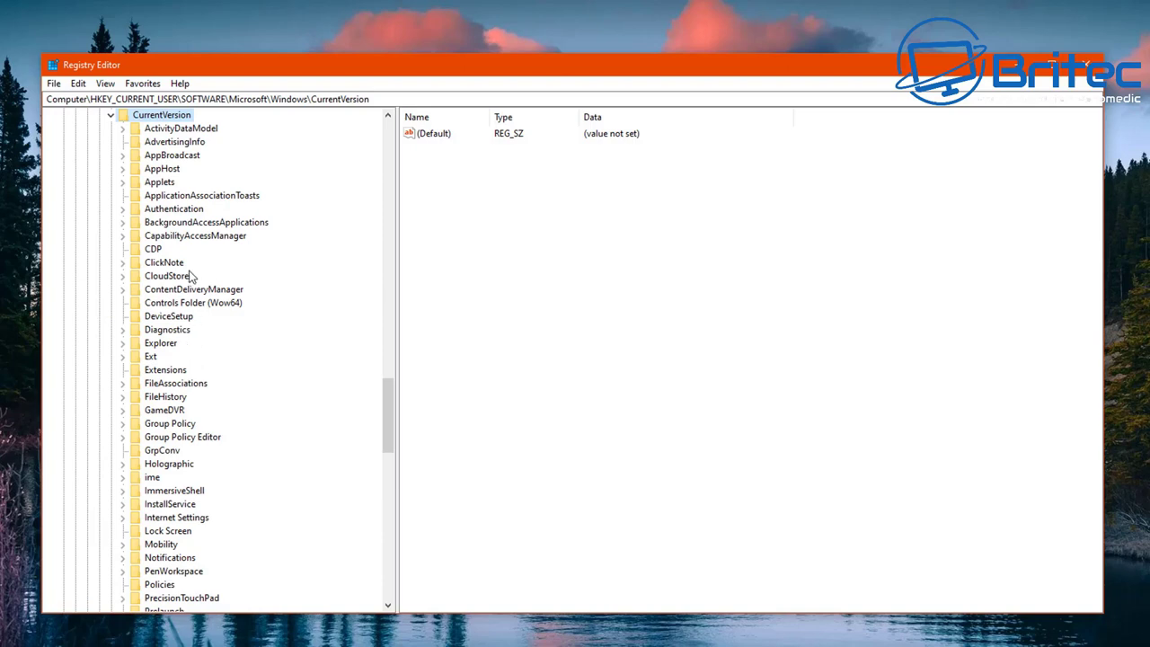
Expand the Explorer key under CurrentVersion and select its Advanced subkey.
left_click(162, 345)
left_click(122, 344)
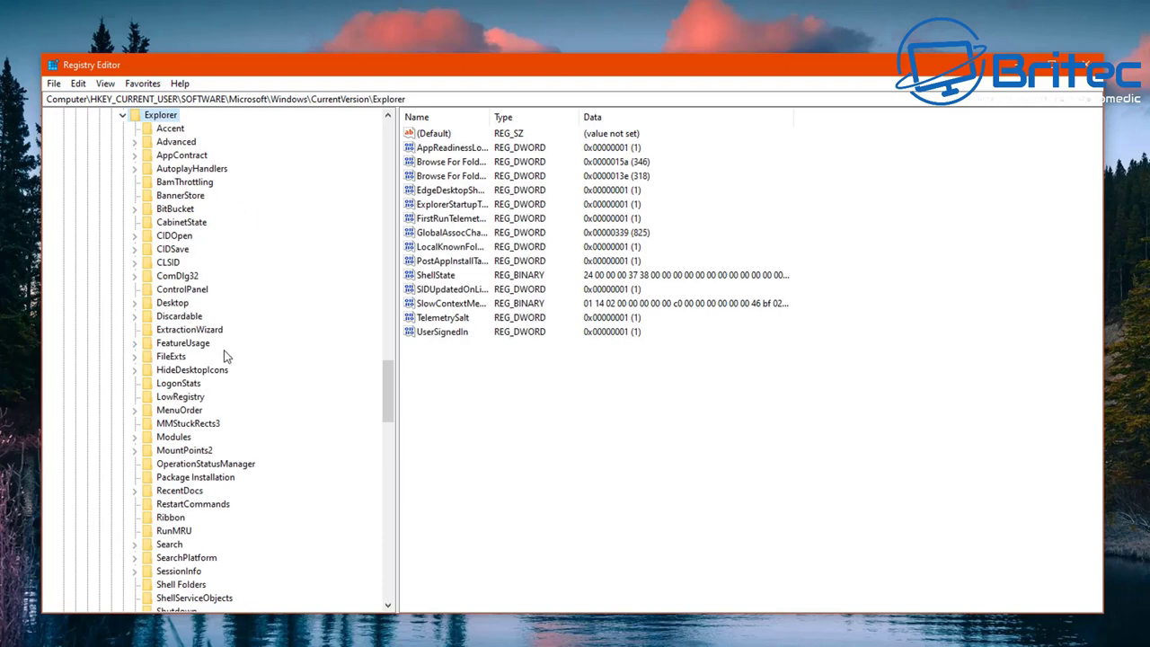
left_click(173, 143)
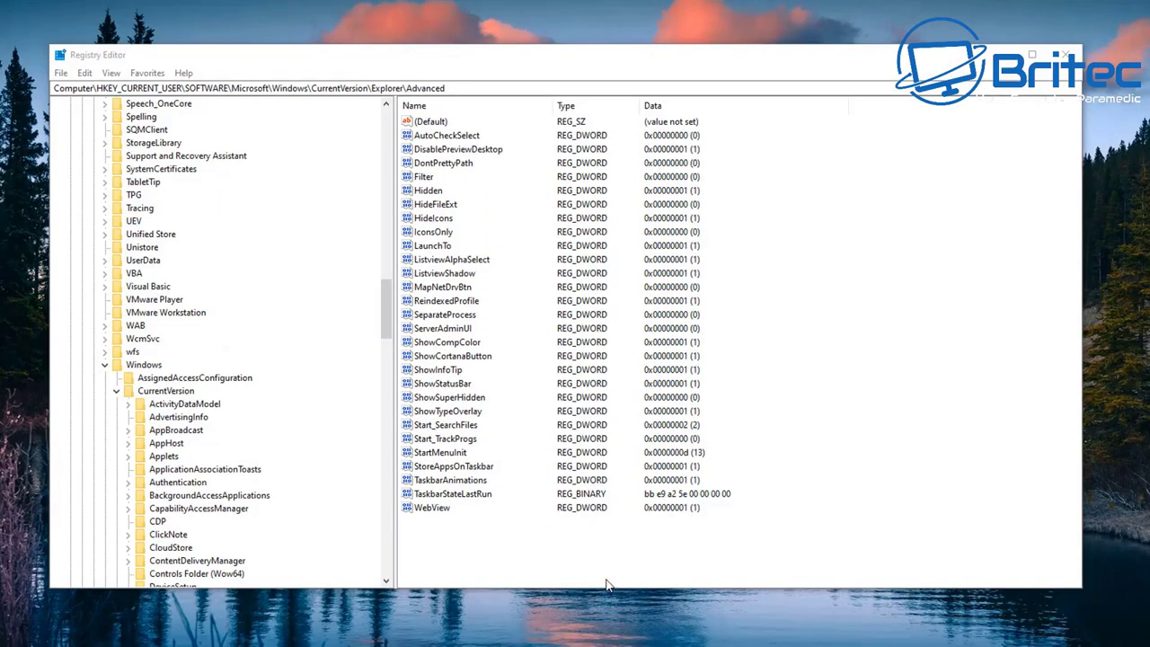
Create a DWORD (32-bit) value named ShowSecondsInSystemClock in the Advanced key.
right_click(428, 543)
mouse_move(481, 551)
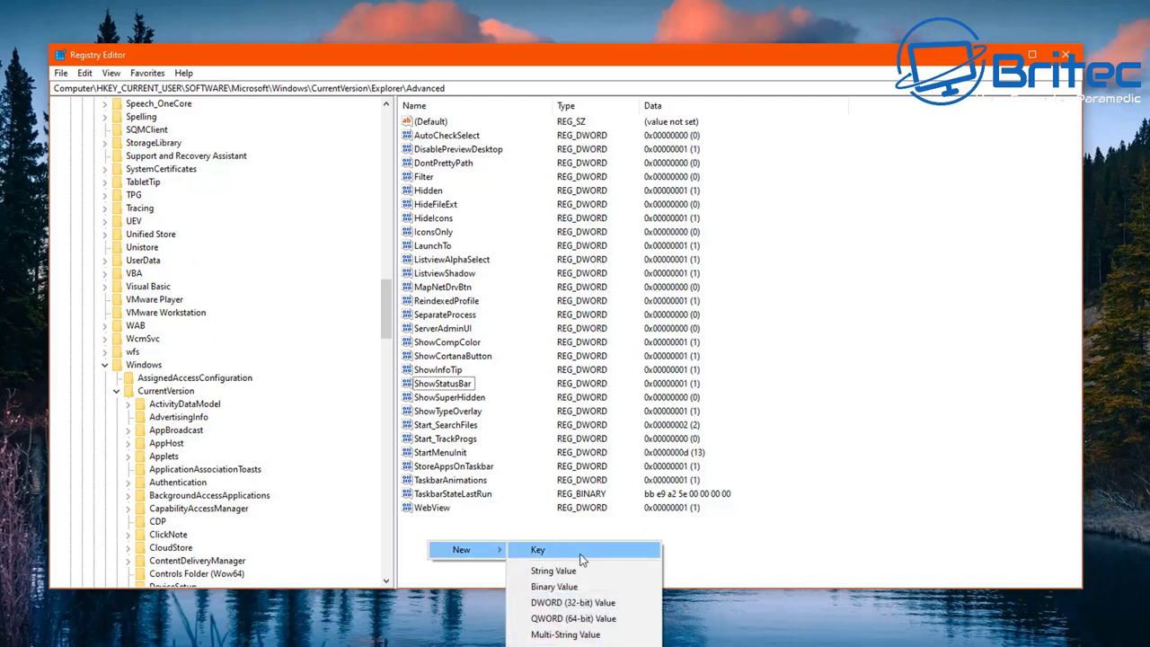
left_click(586, 604)
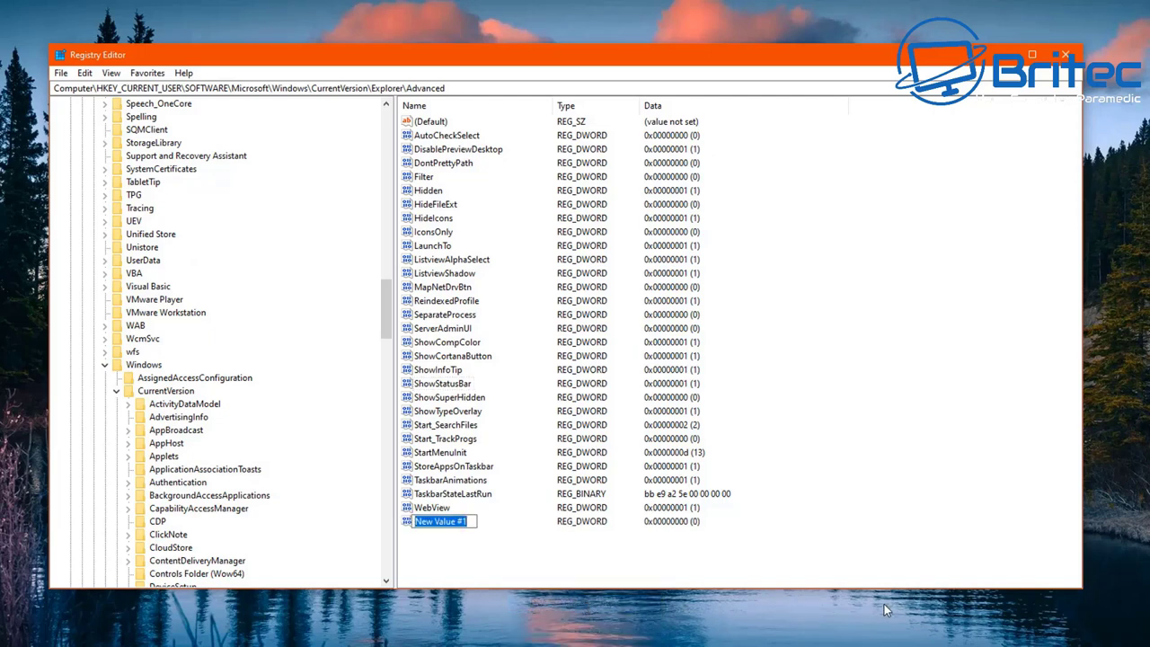
type("Show")
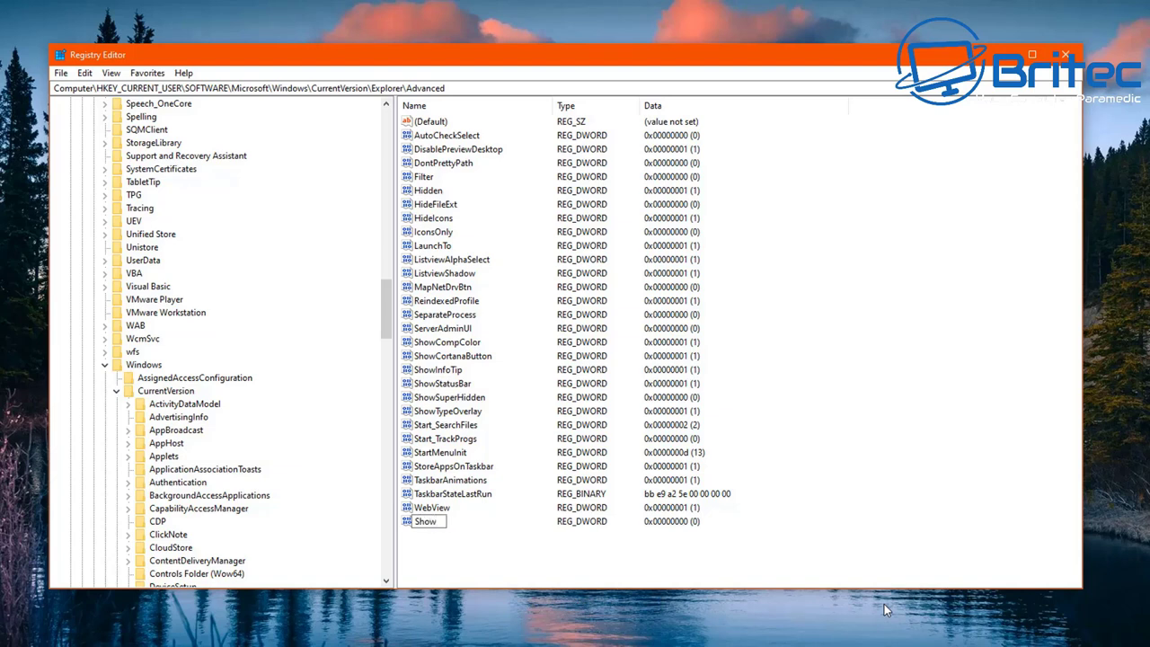
type("SecondsInSystemCl")
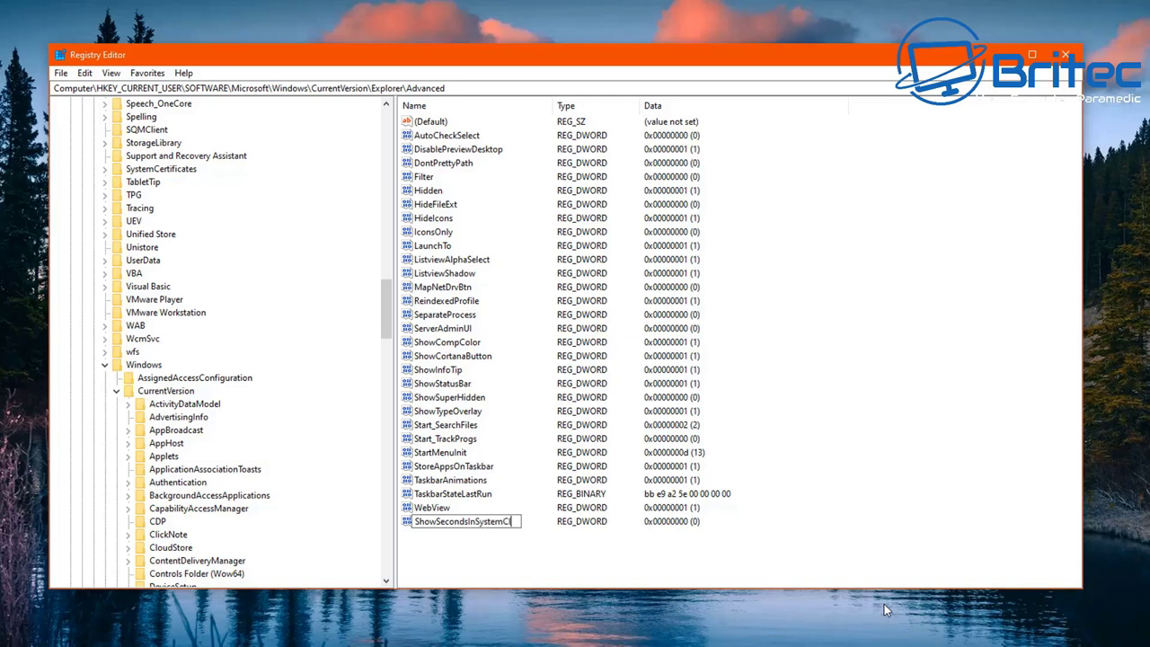
type("ock")
key("Return")
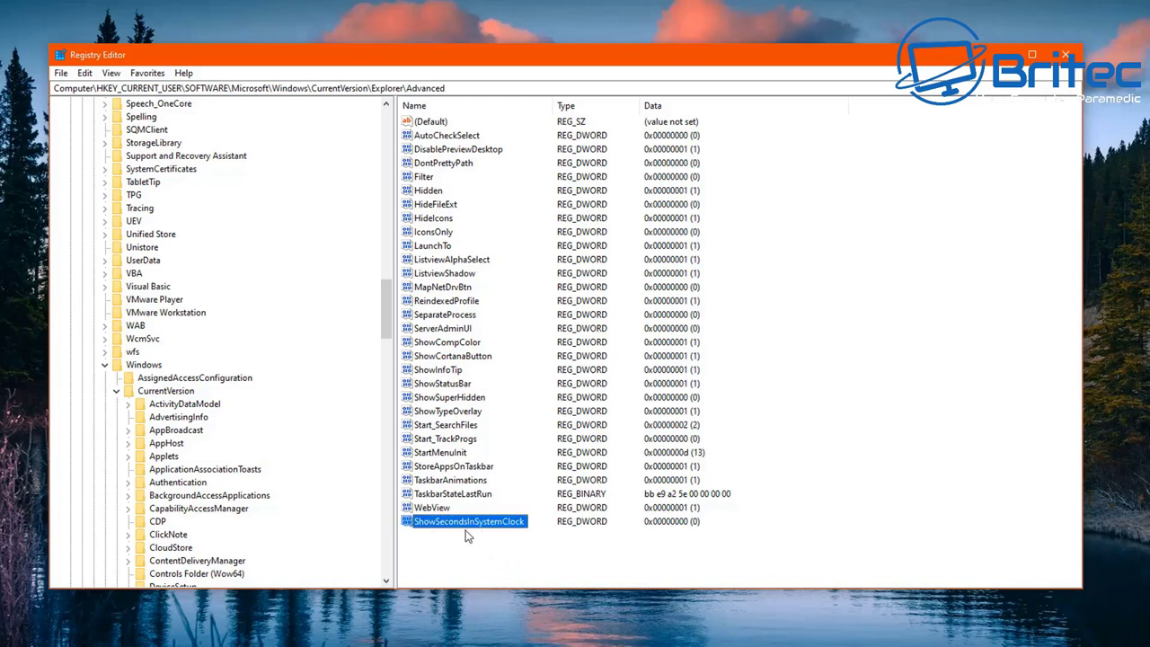
Set the value data of ShowSecondsInSystemClock to 1.
double_click(458, 523)
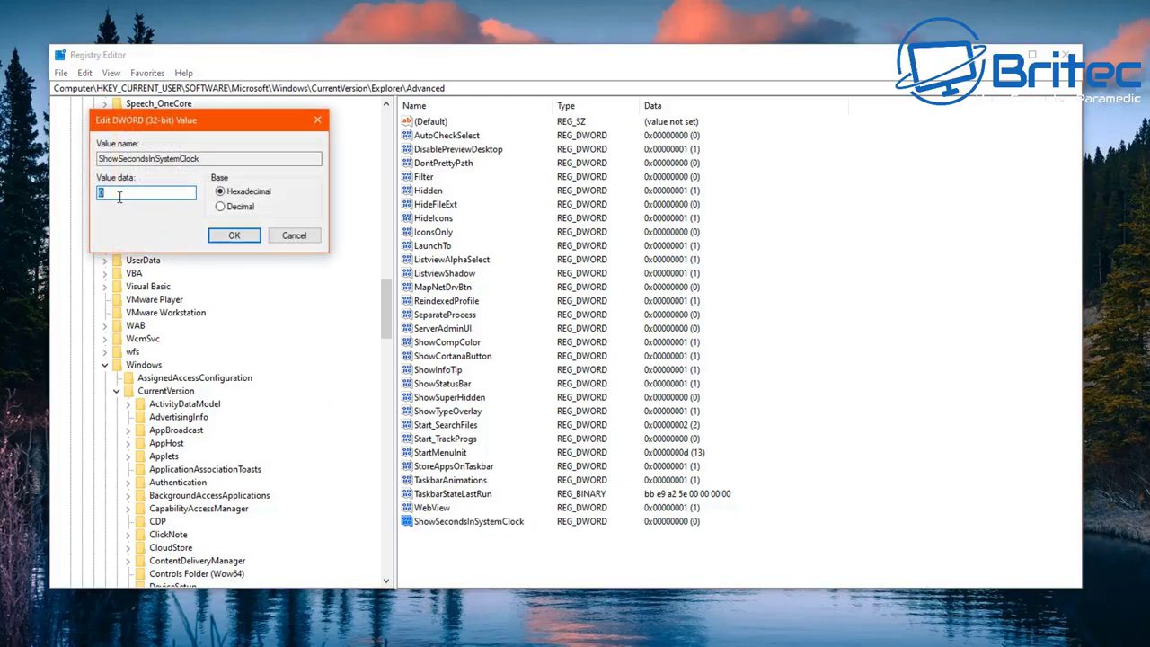
type("1")
left_click(233, 236)
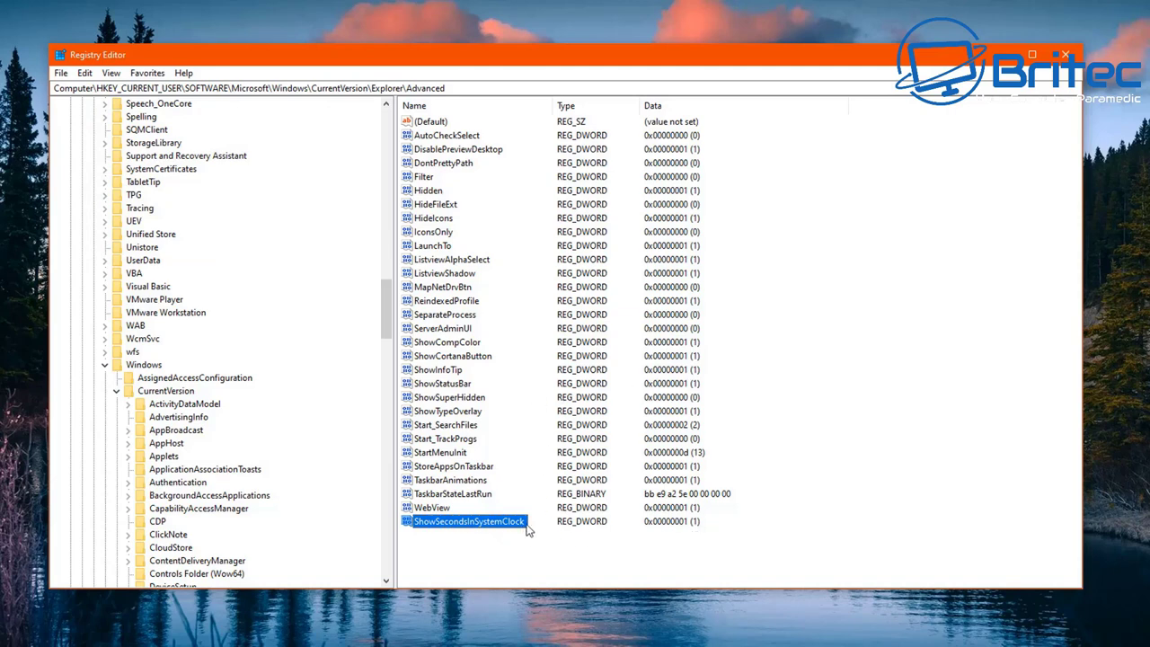
Collapse the CurrentVersion, Windows, Microsoft, SOFTWARE and HKEY_CURRENT_USER branches of the registry tree.
left_click(115, 391)
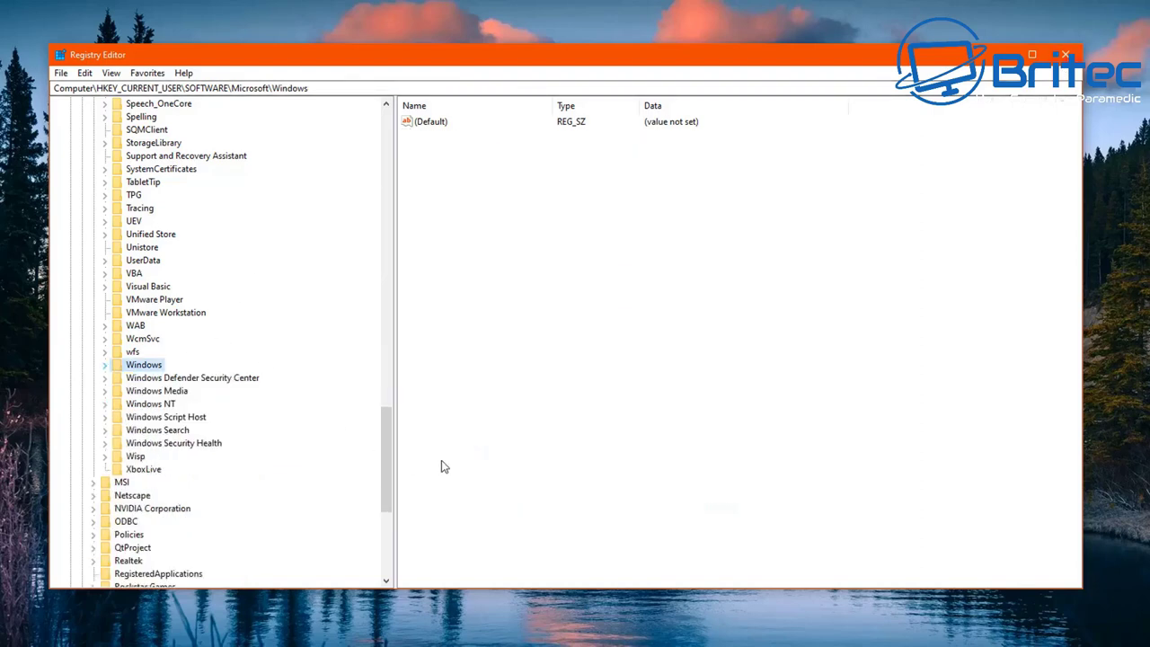
left_click_drag(390, 454, 403, 270)
scroll(269, 315, "up", 9)
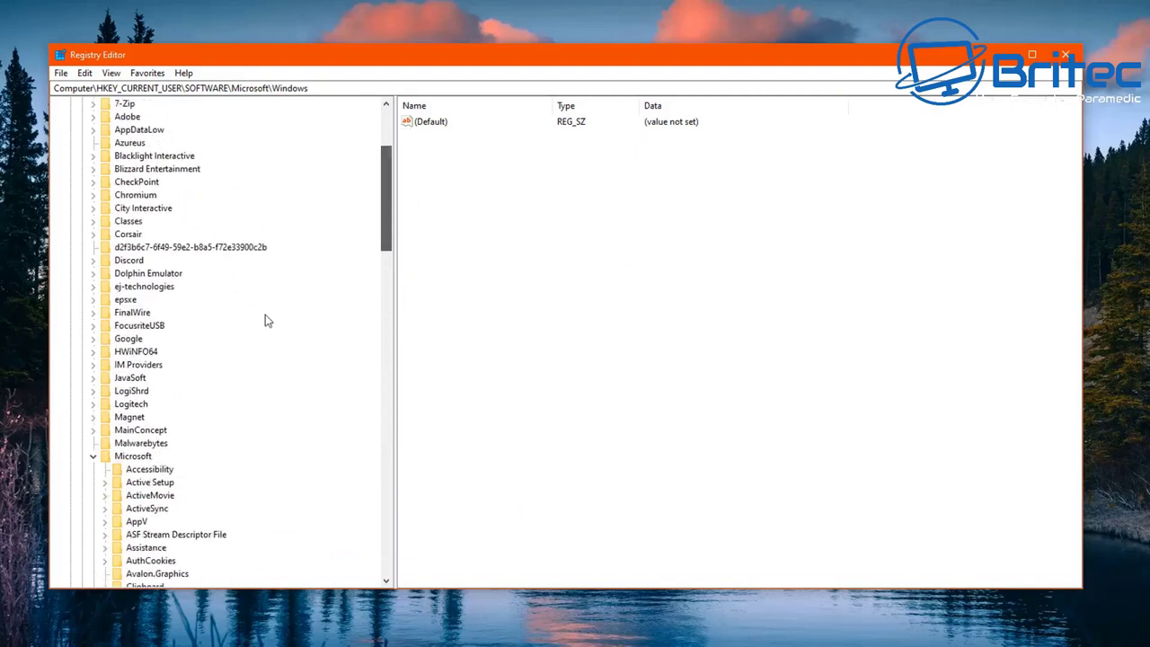
left_click(94, 456)
scroll(397, 290, "up", 1)
scroll(398, 290, "up", 3)
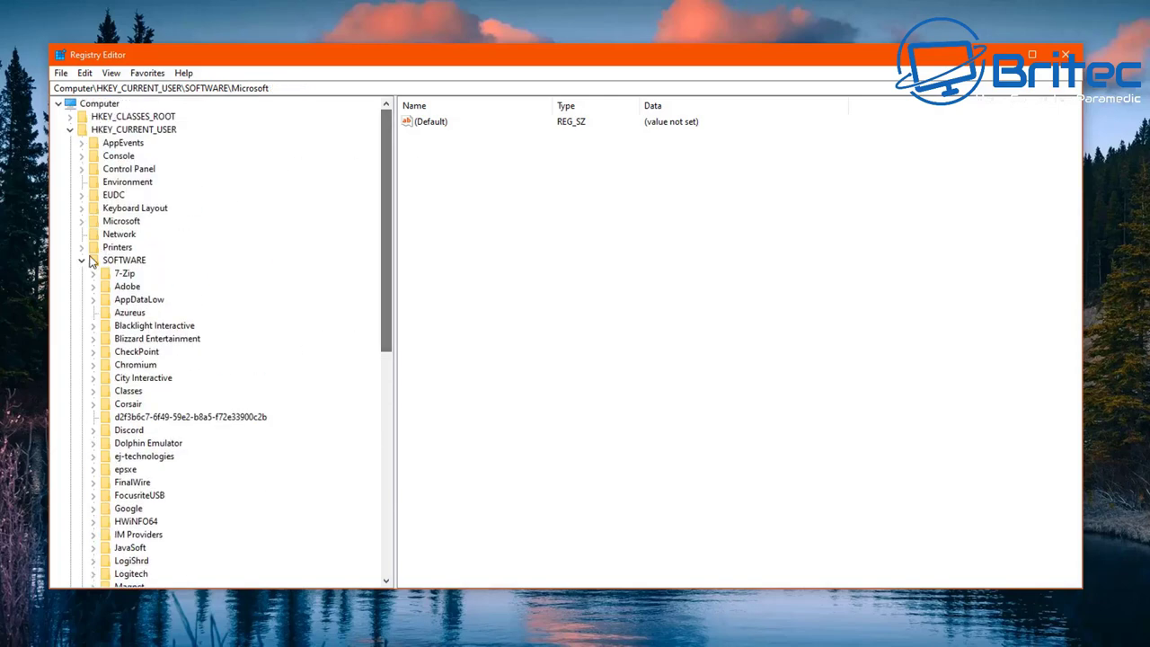
left_click(82, 261)
left_click(70, 129)
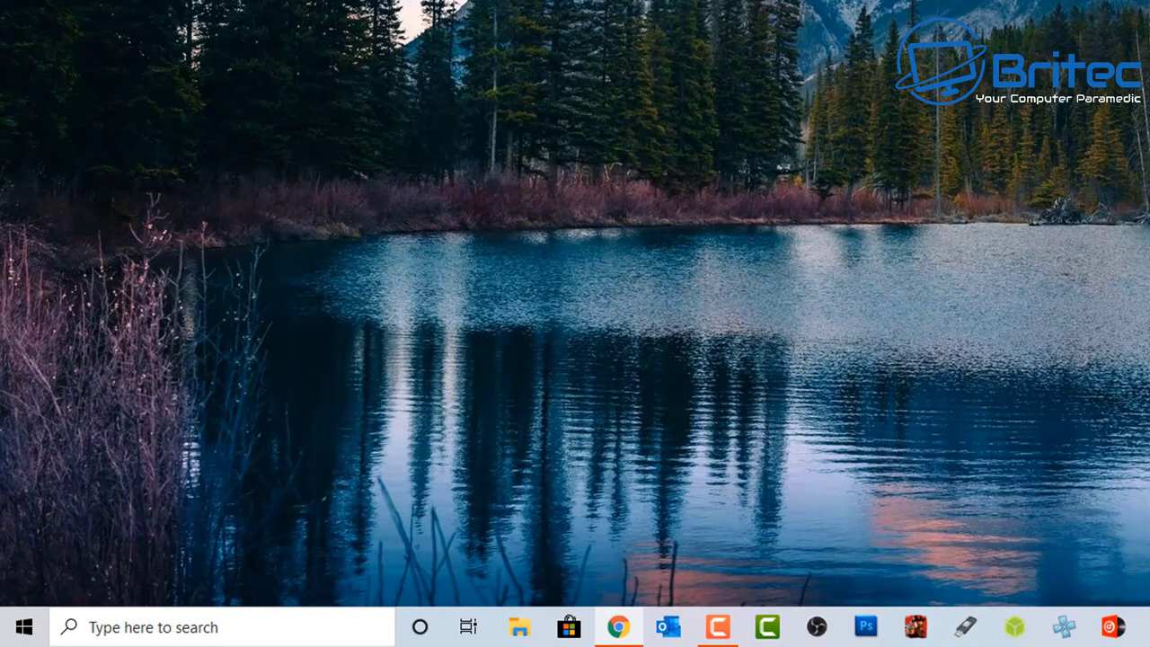
Sign out of the current Windows account.
left_click(20, 626)
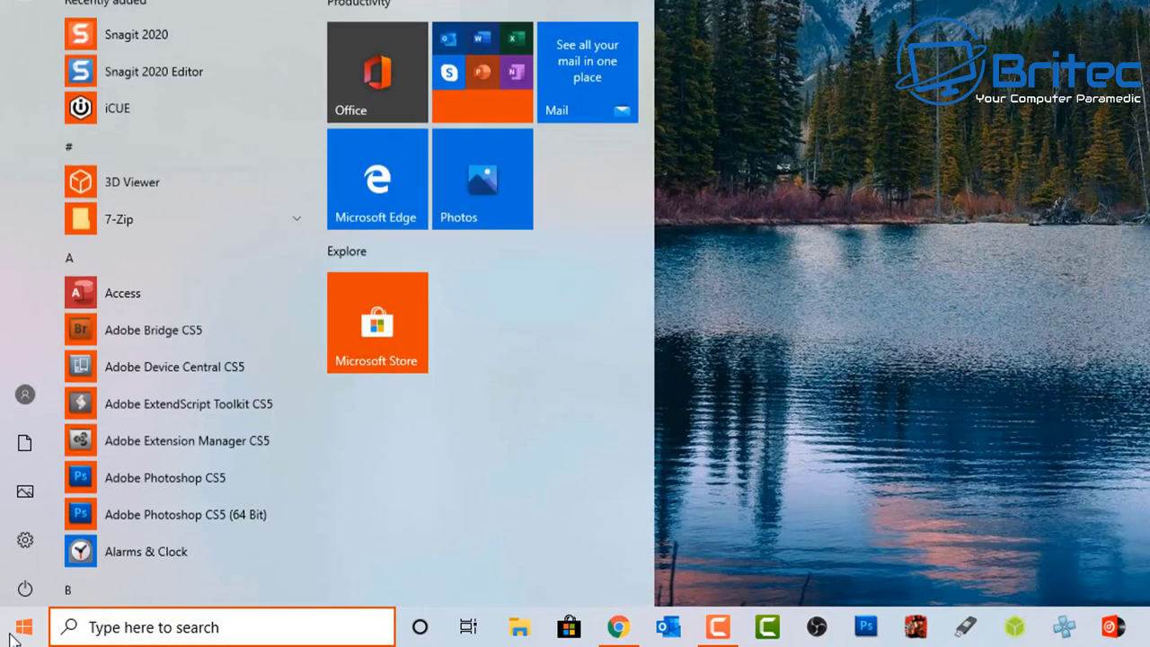
left_click(25, 390)
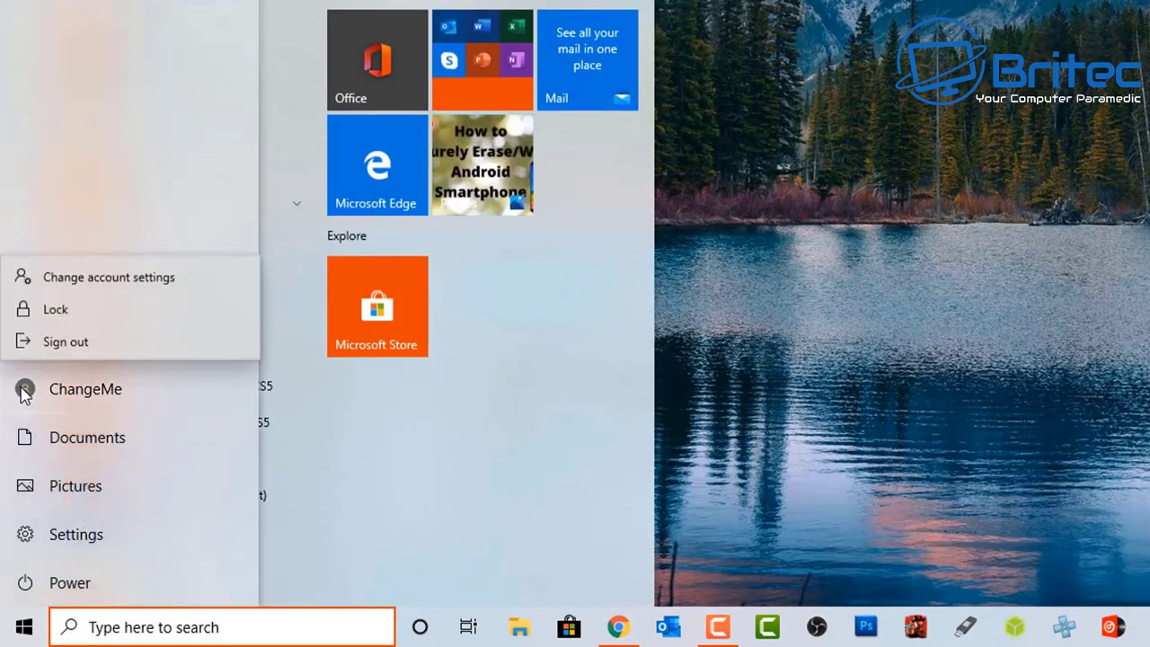
left_click(121, 348)
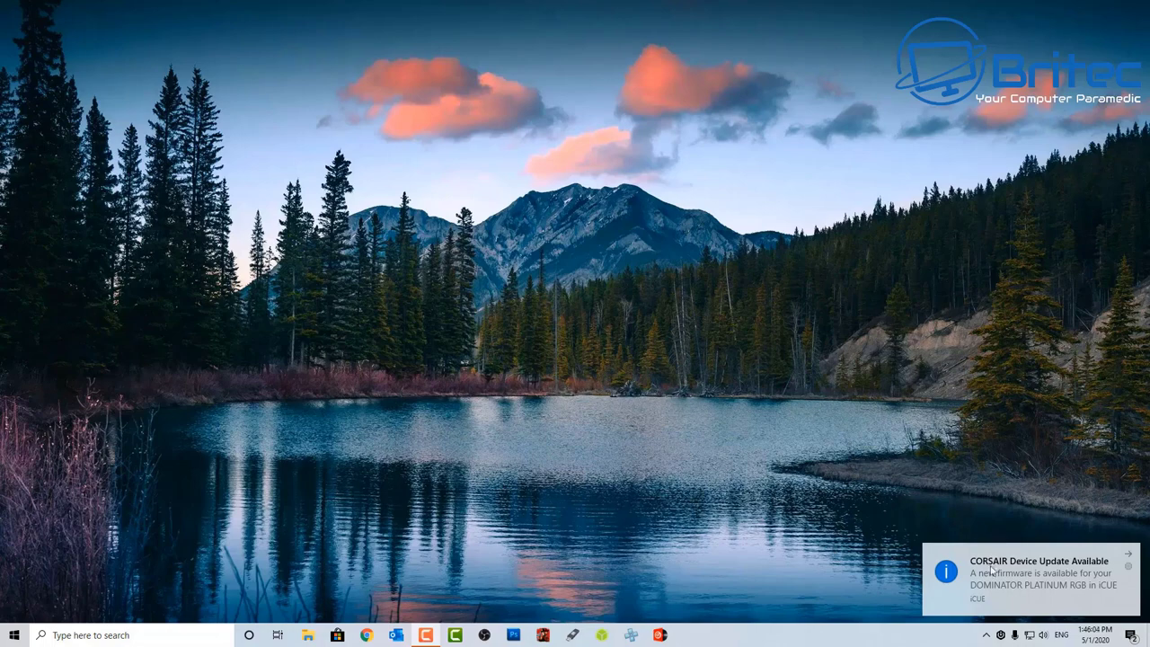
Dismiss the device update notification and check the taskbar clock and its calendar flyout for seconds and the additional clocks.
left_click(1128, 557)
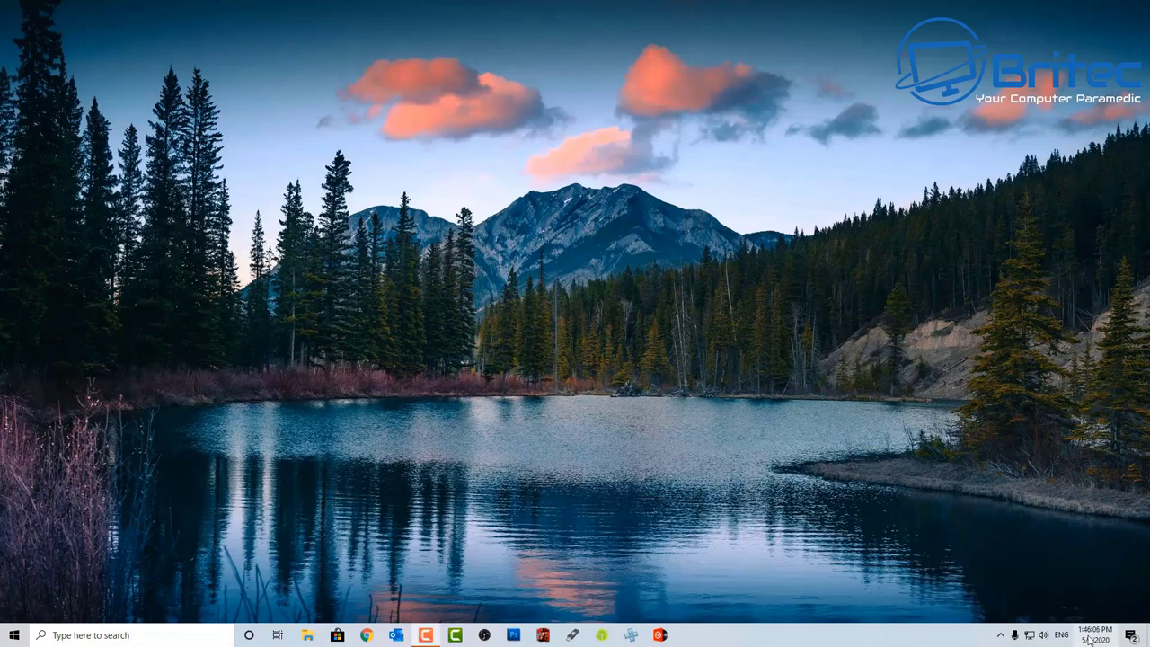
mouse_move(1091, 639)
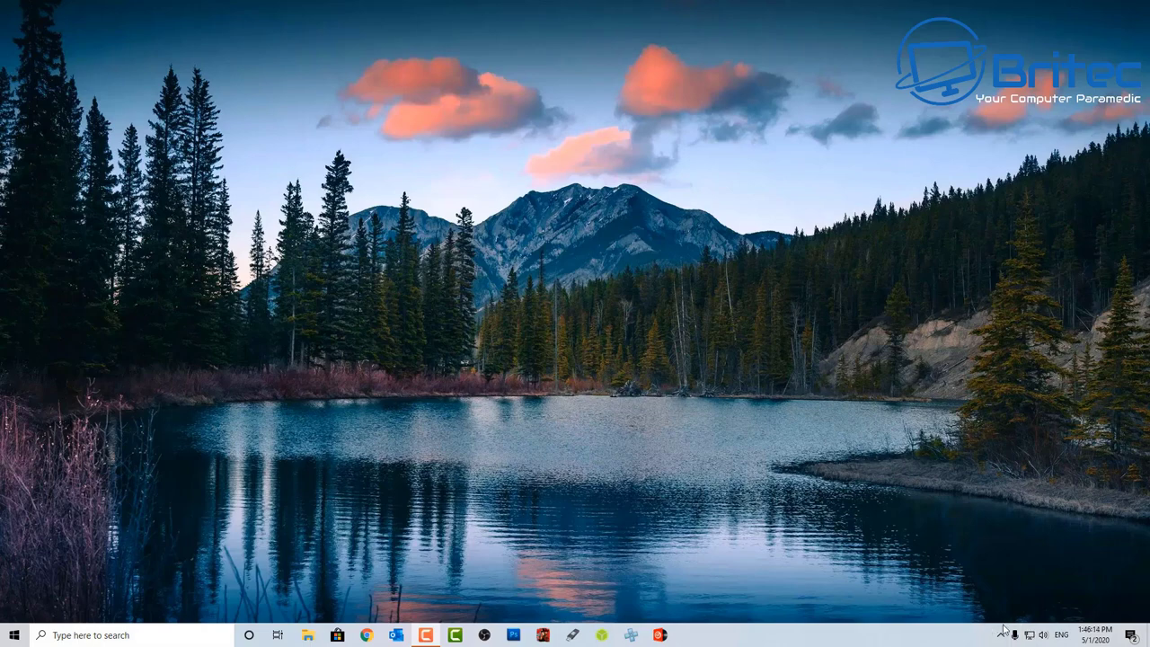
left_click(1086, 639)
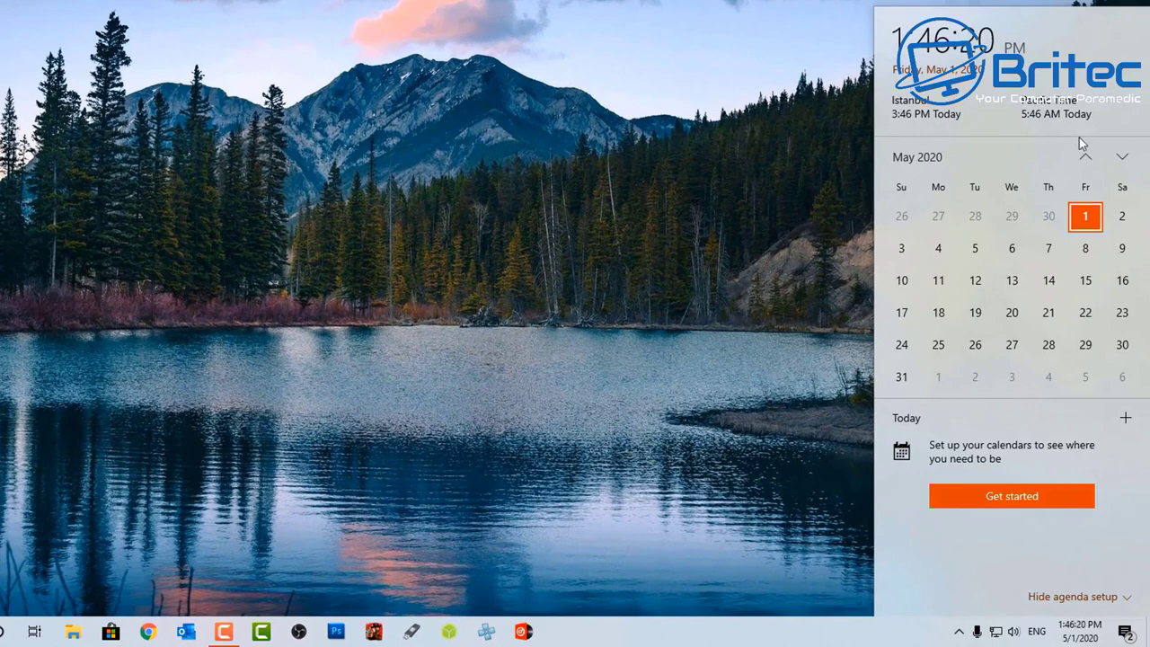
left_click(724, 558)
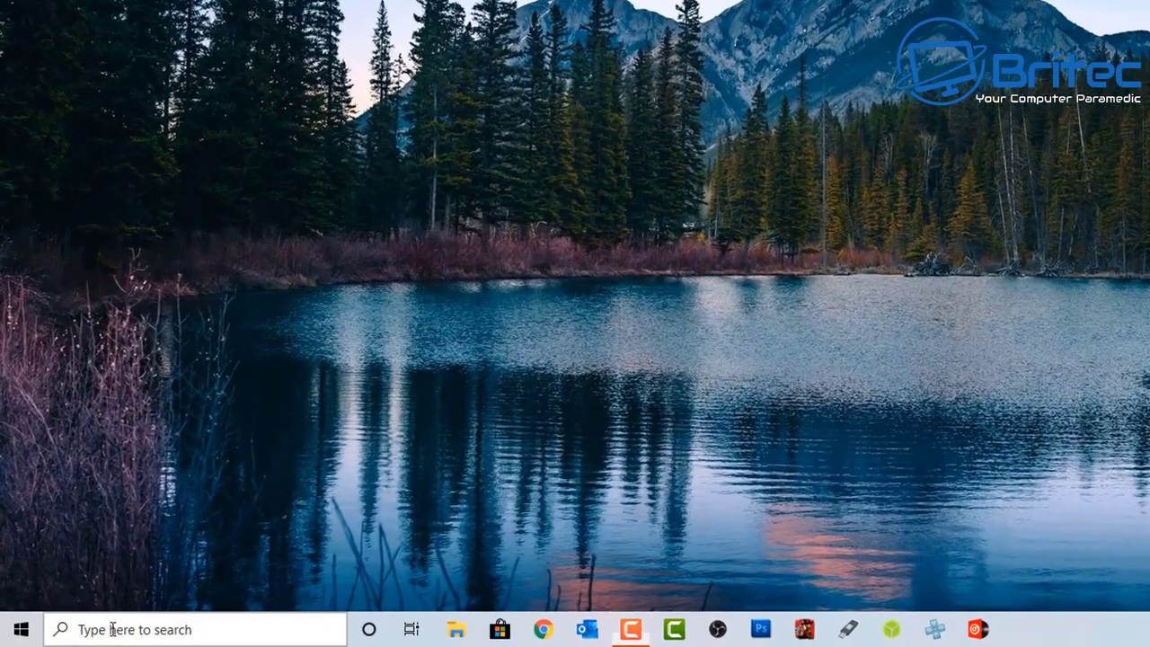
Search Windows for "record", open Steps Recorder and start a new recording.
left_click(76, 633)
type("record")
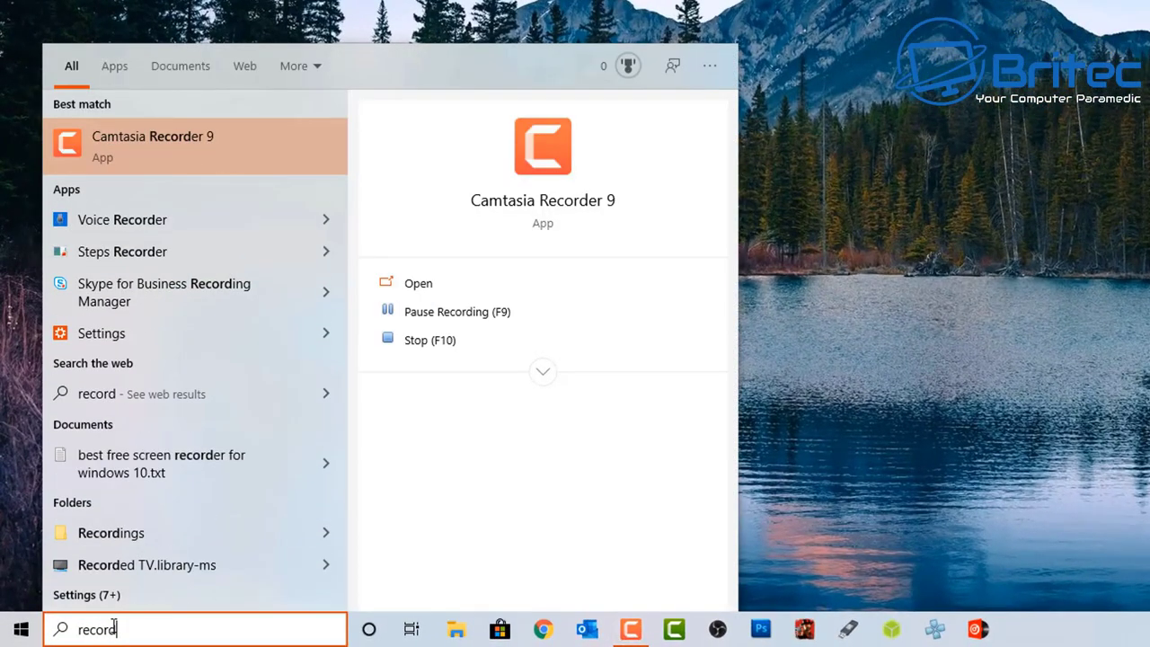
left_click(126, 254)
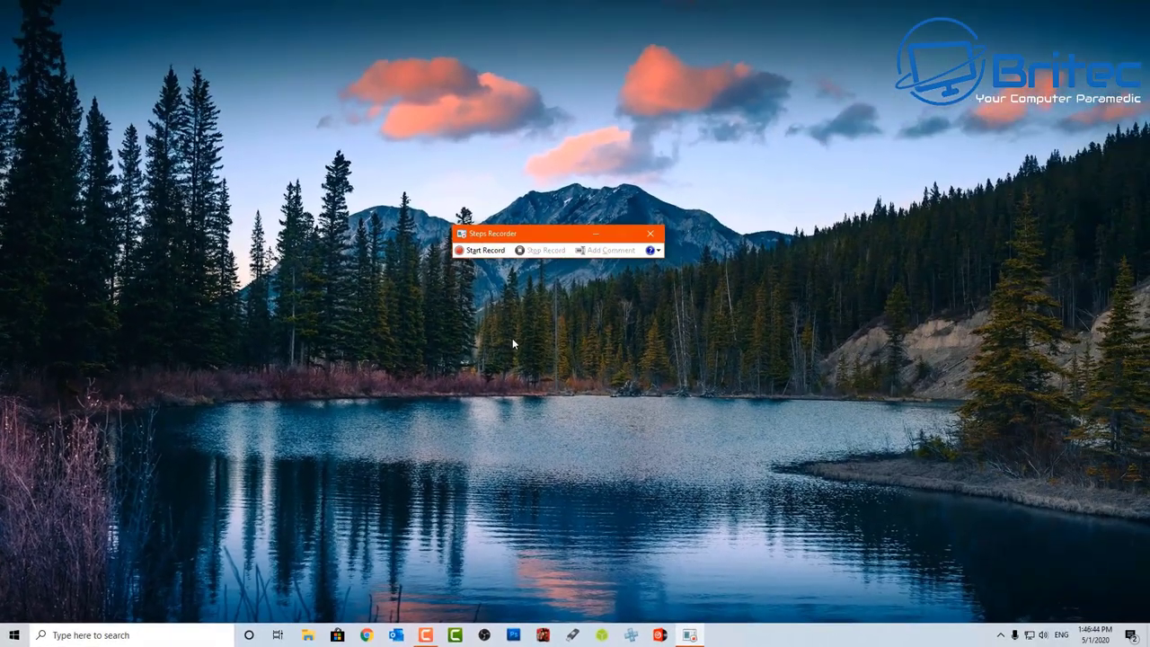
left_click(474, 251)
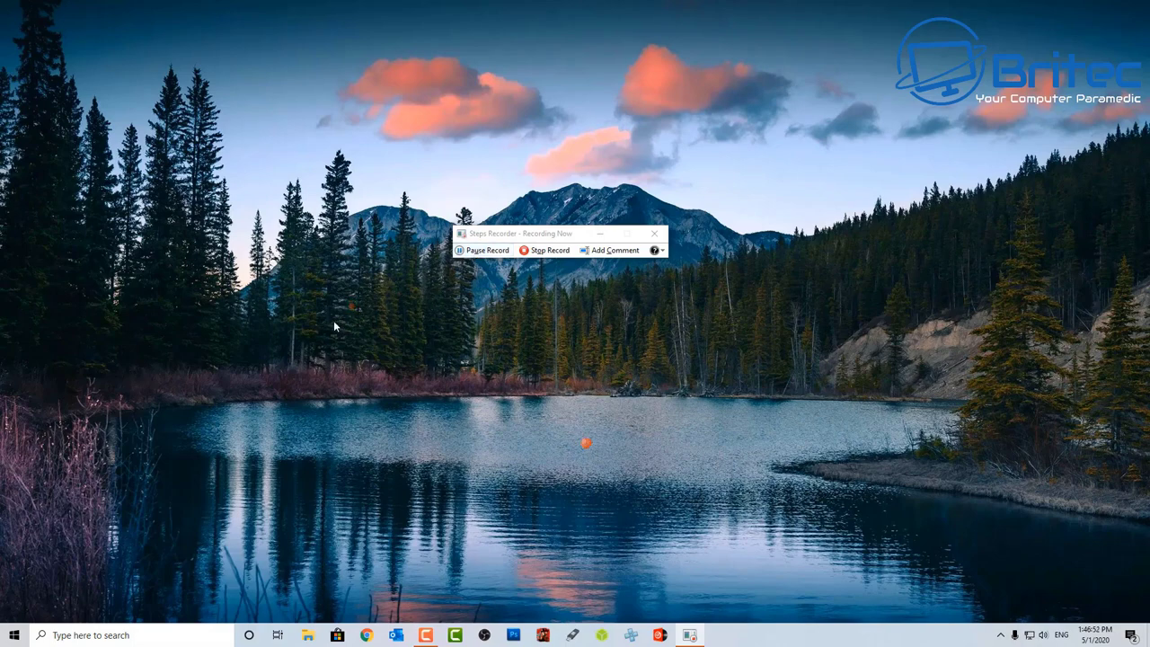
Open the Search page in Windows Settings while recording, and close Settings.
left_click(541, 425)
left_click(15, 635)
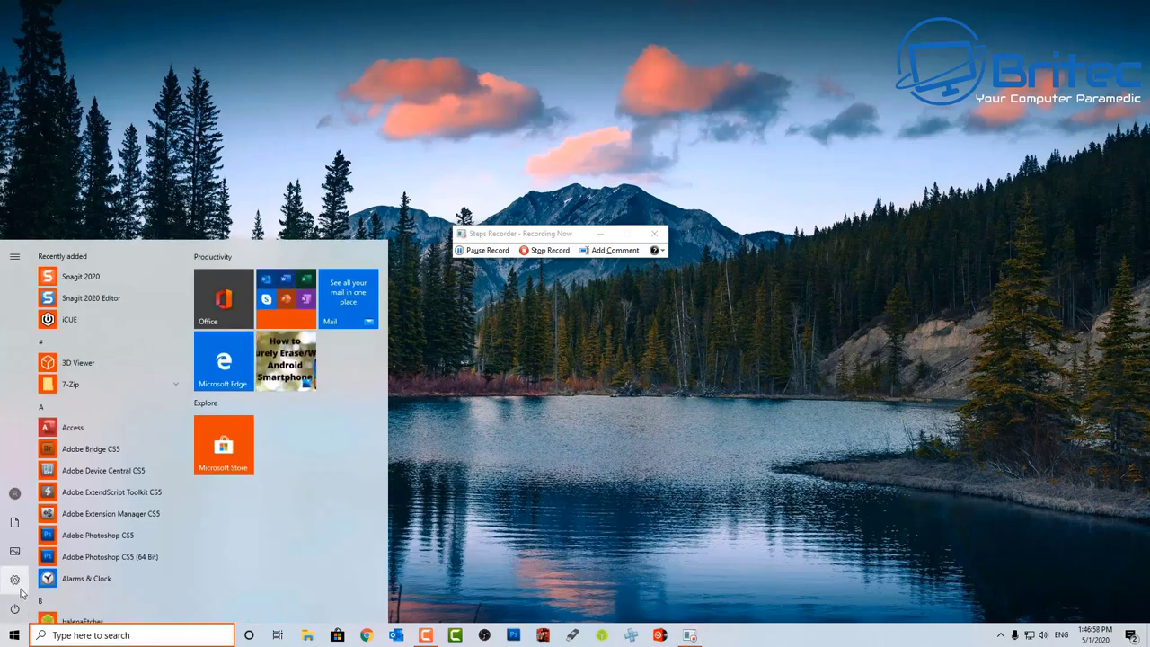
left_click(16, 581)
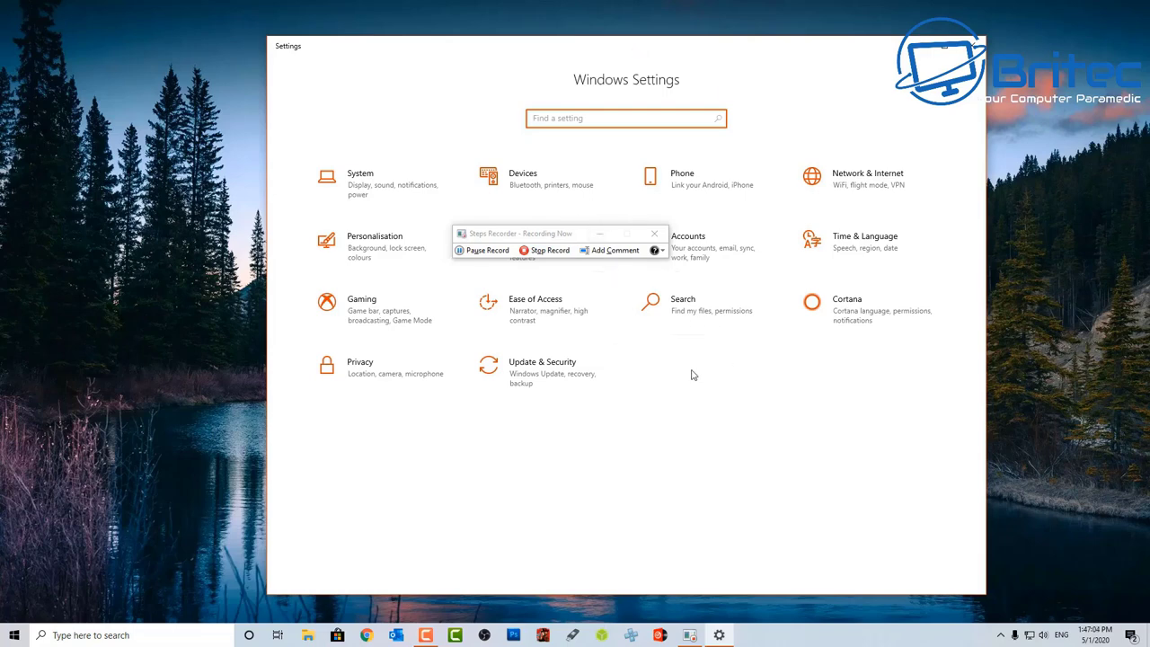
left_click(700, 316)
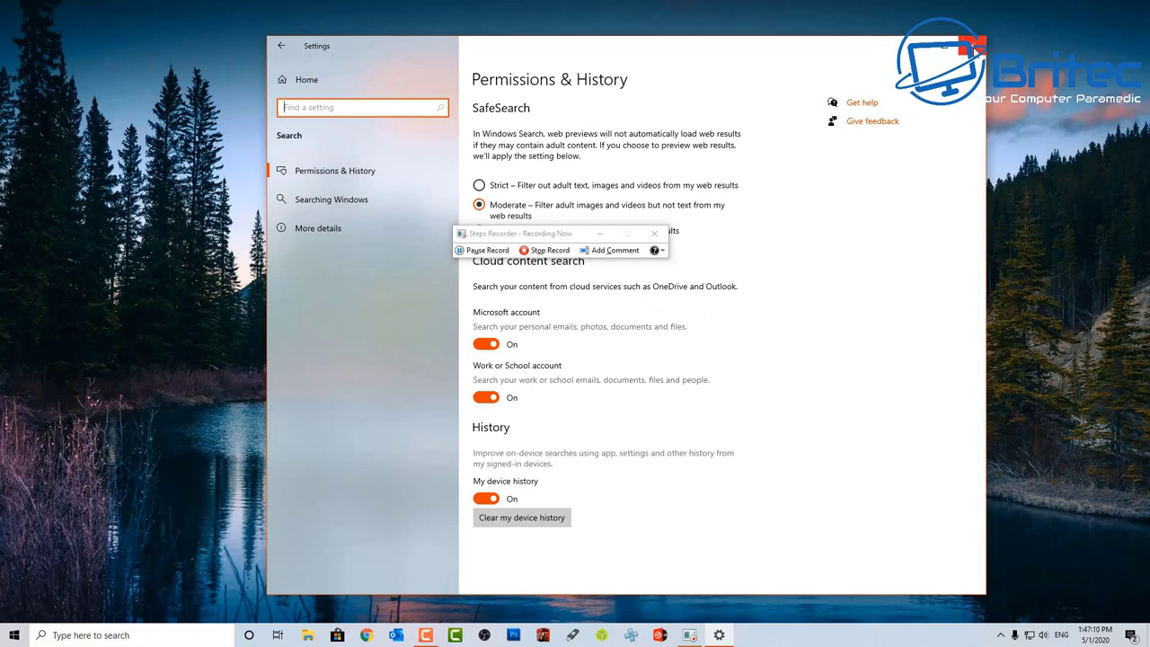
left_click(972, 50)
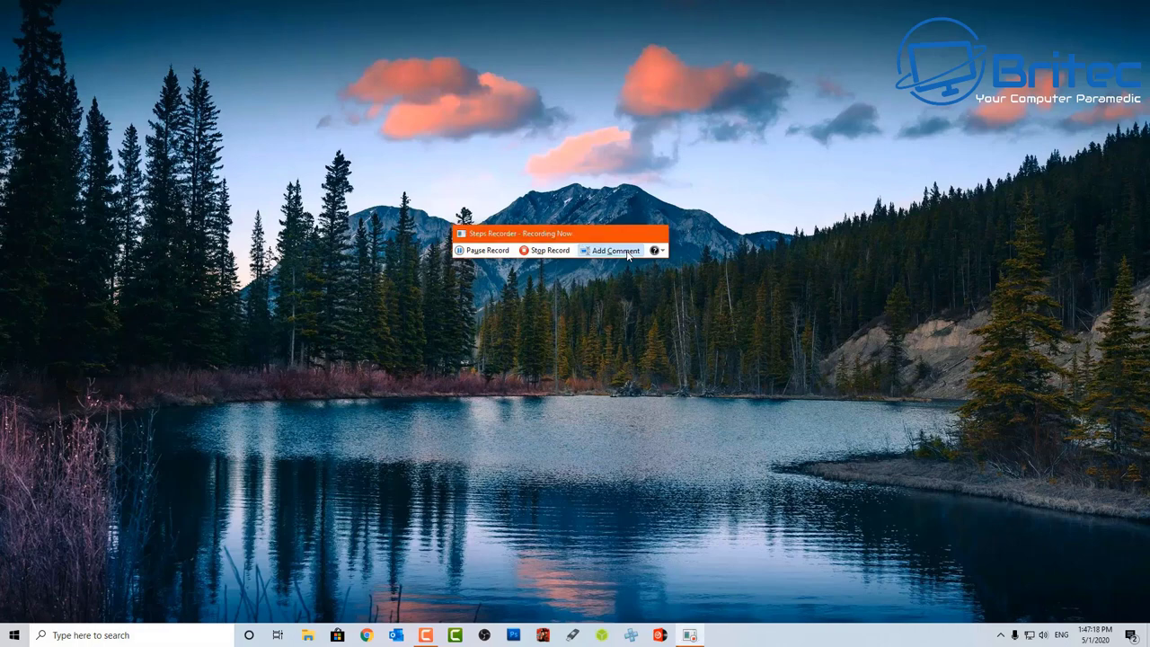
Stop the steps recording and maximize the window with the recorded steps.
left_click(540, 251)
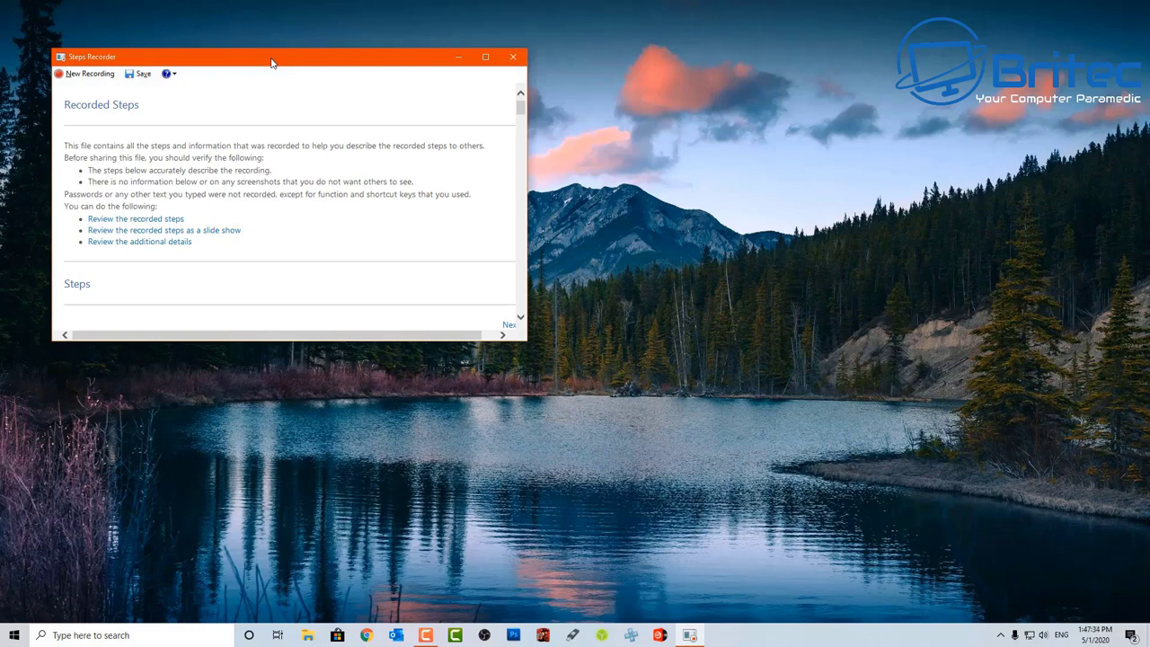
left_click_drag(275, 60, 563, 158)
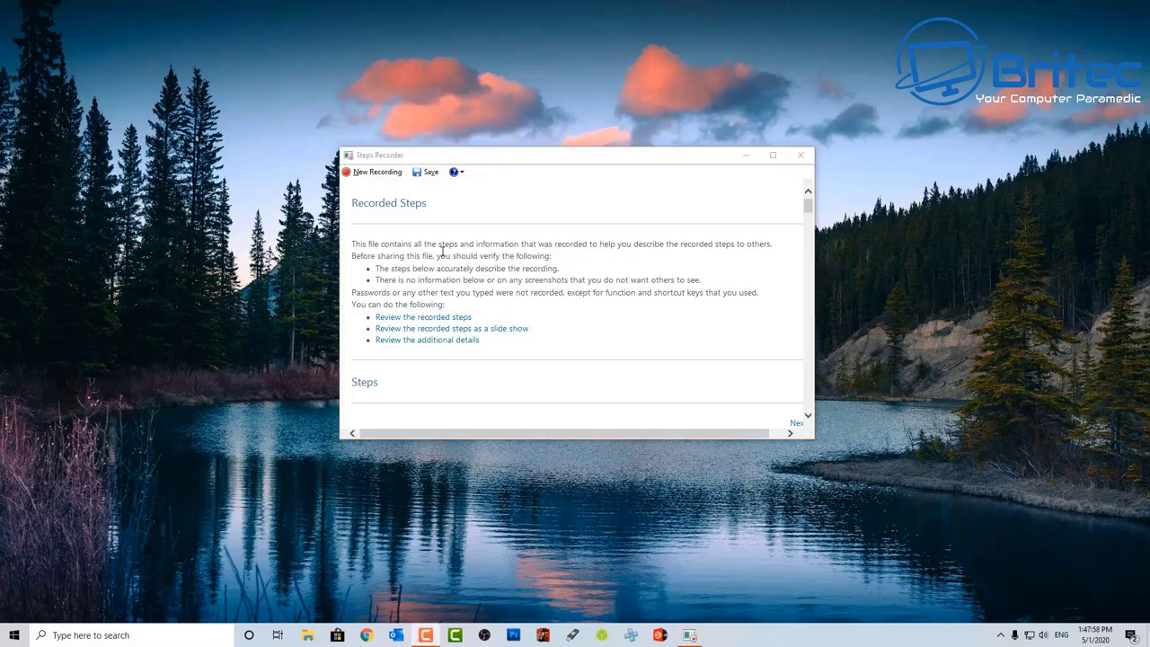
left_click(772, 154)
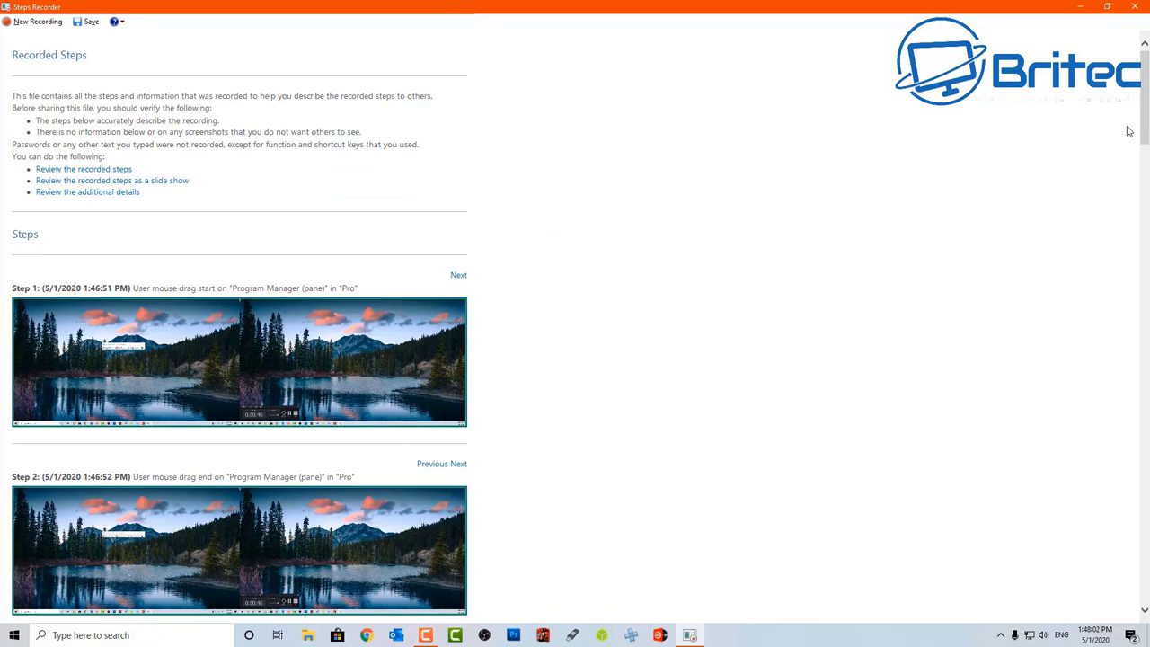
Review the recorded steps report, enlarging the screenshots of steps 8, 10 and 11, through to the Additional Details section.
left_click_drag(1146, 90, 1060, 302)
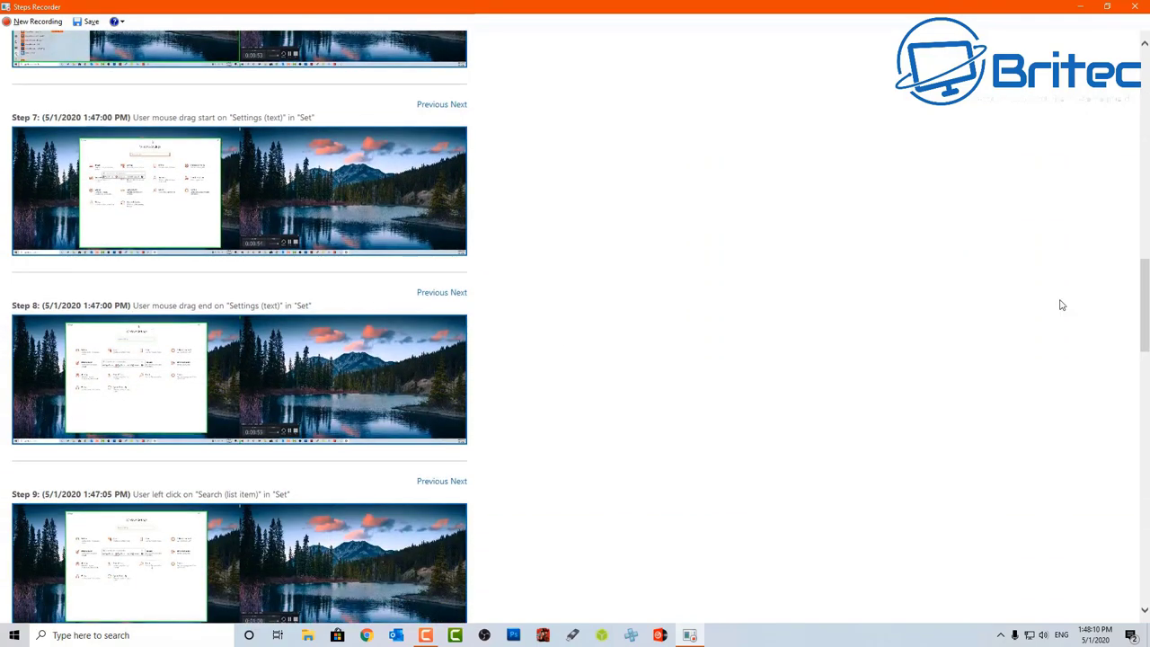
left_click(184, 388)
scroll(526, 431, "down", 5)
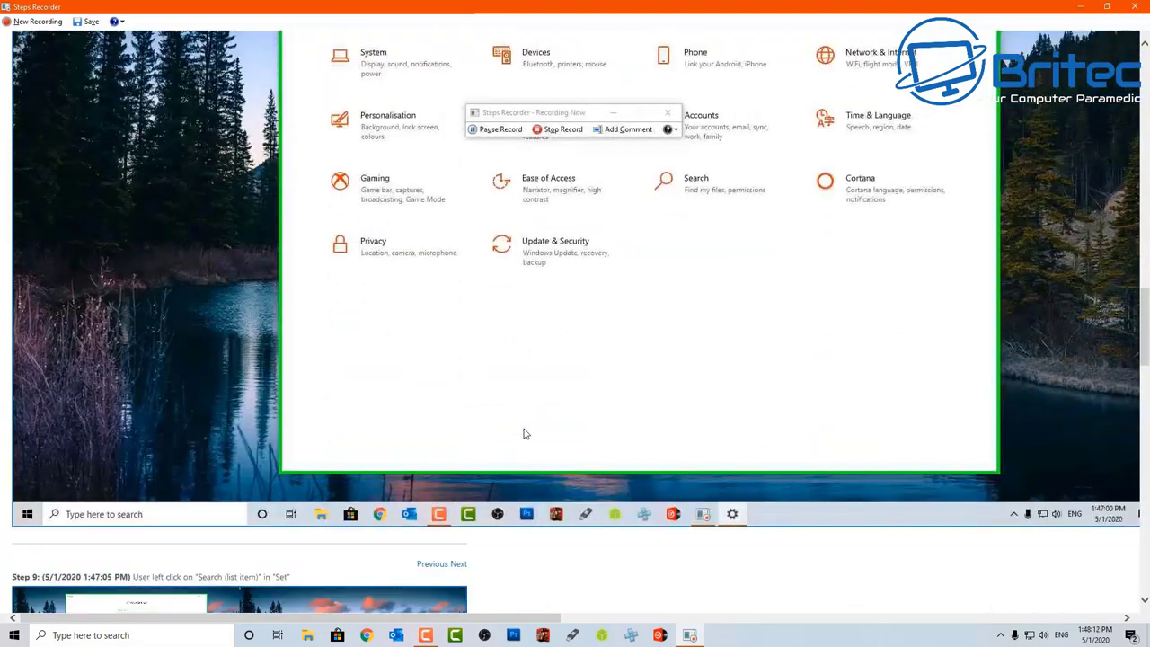
scroll(525, 434, "up", 2)
scroll(633, 424, "down", 5)
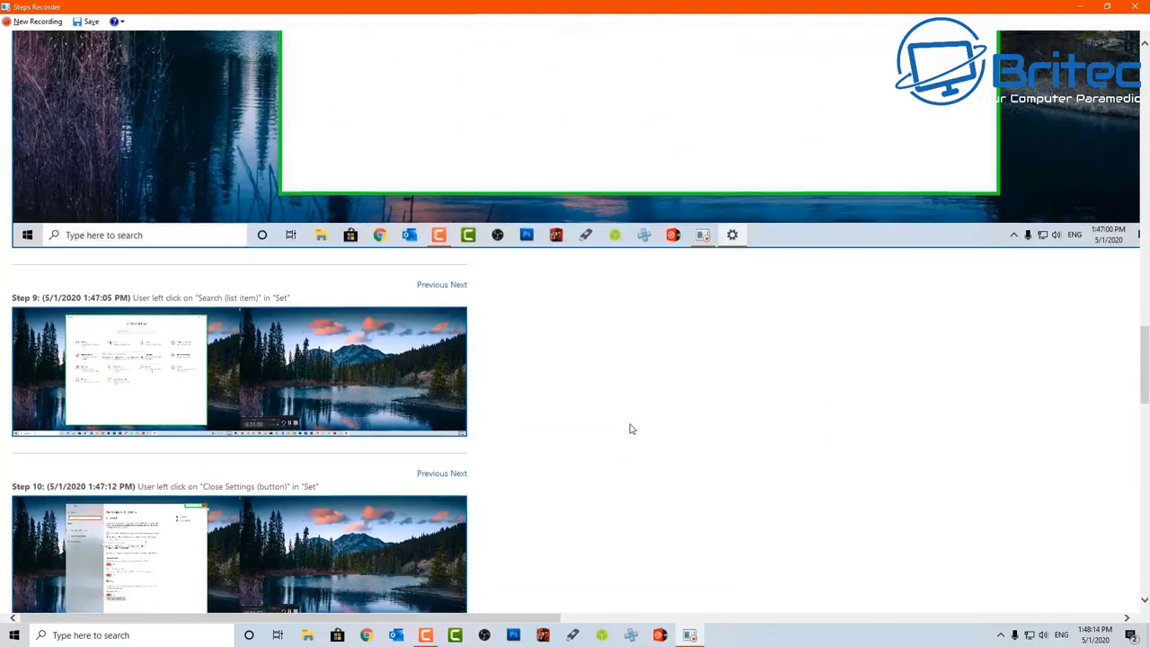
scroll(631, 429, "down", 3)
left_click(206, 252)
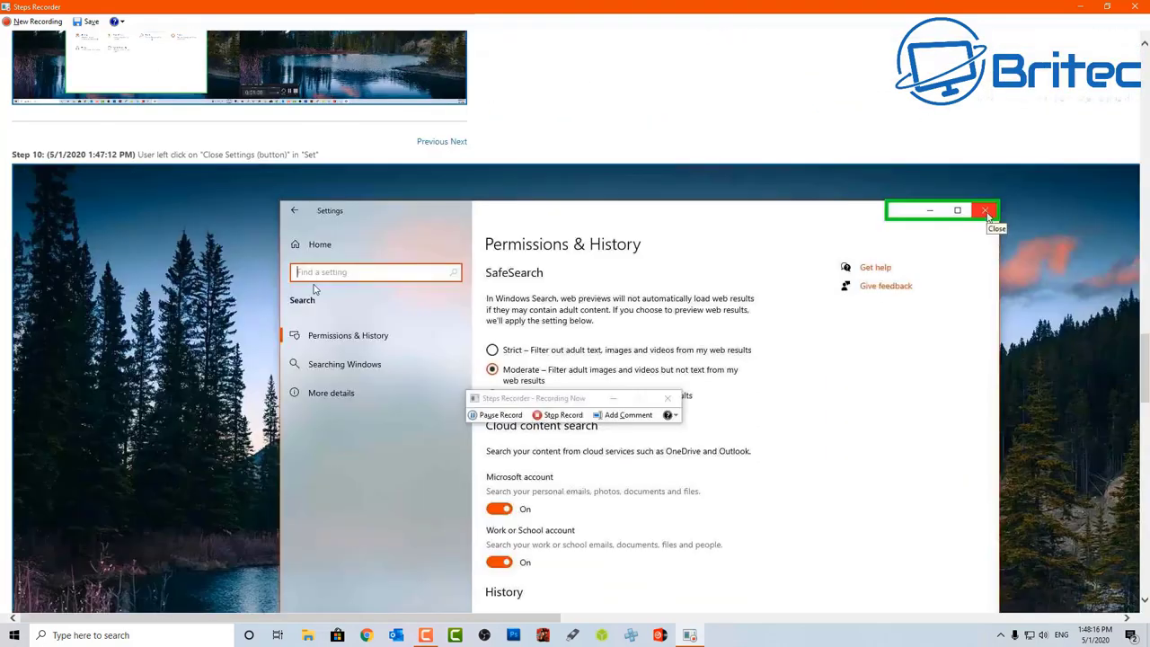
scroll(429, 359, "down", 6)
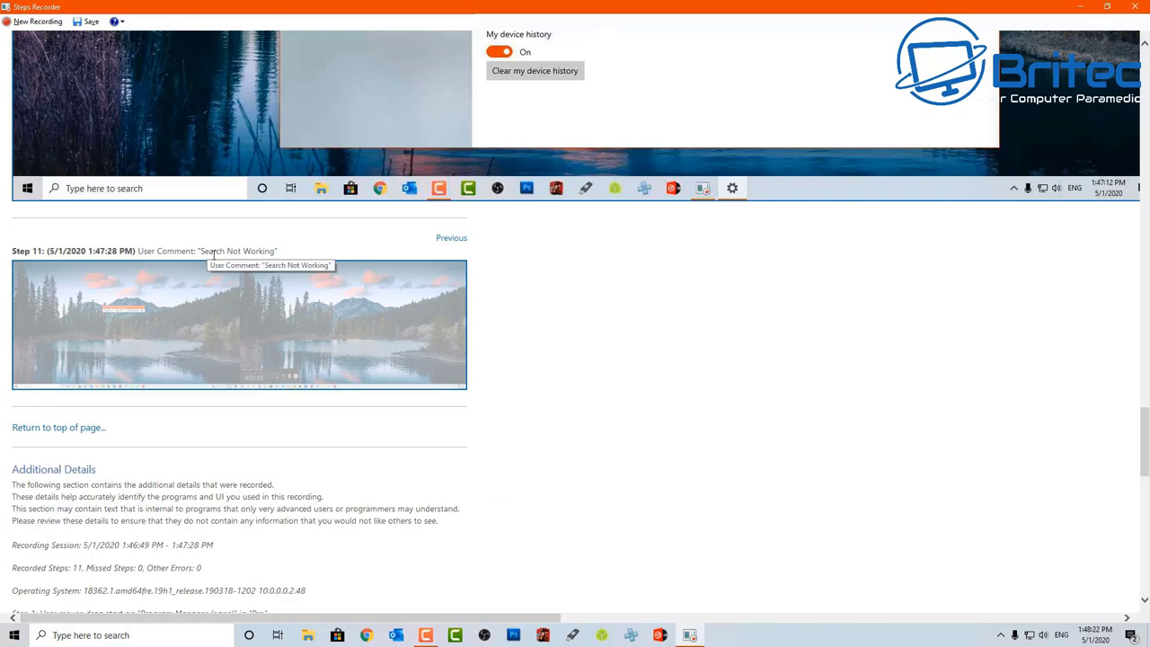
left_click(267, 323)
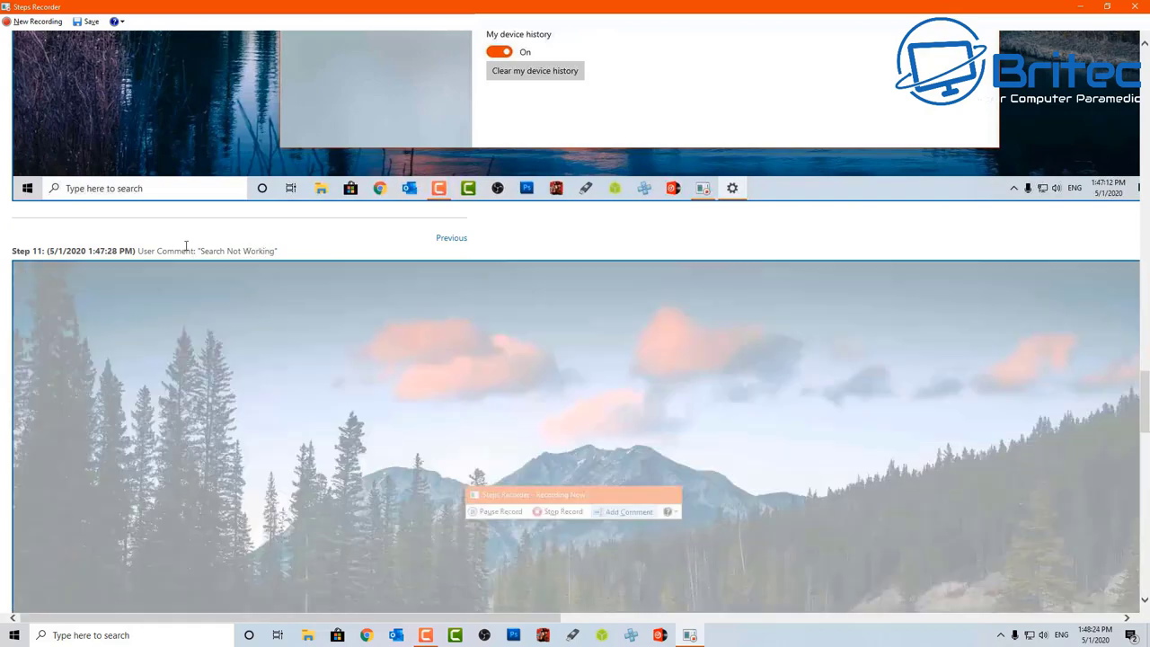
scroll(345, 352, "down", 8)
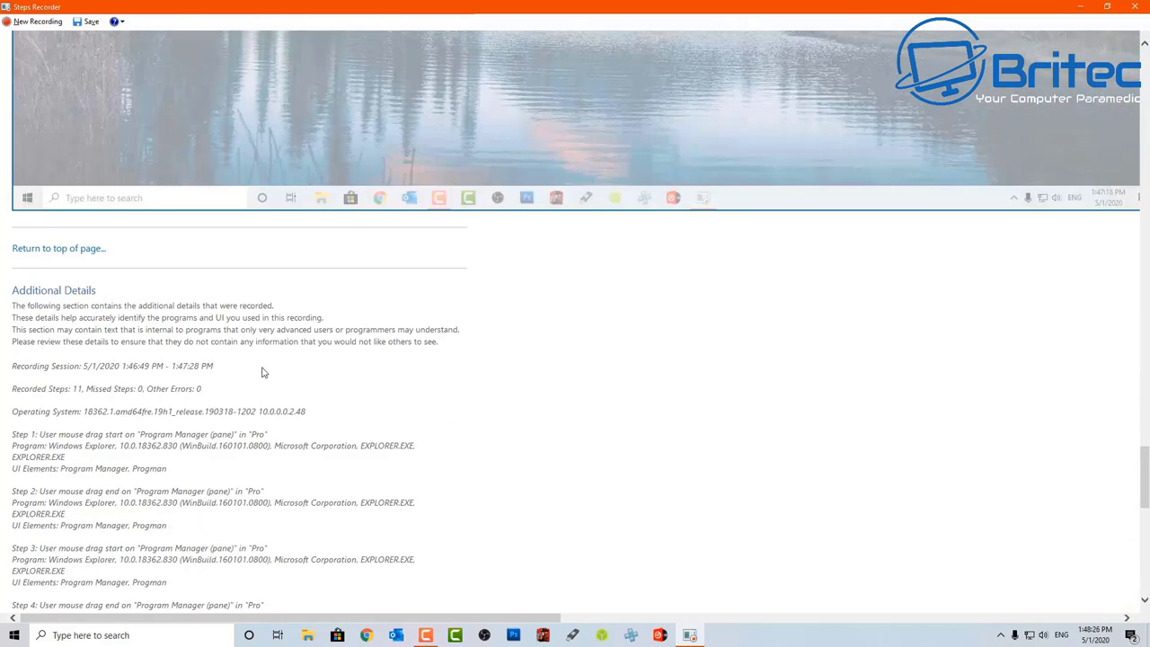
Review the Additional Details of the recorded steps down to step 11, and close Steps Recorder without saving the recording.
scroll(264, 372, "down", 4)
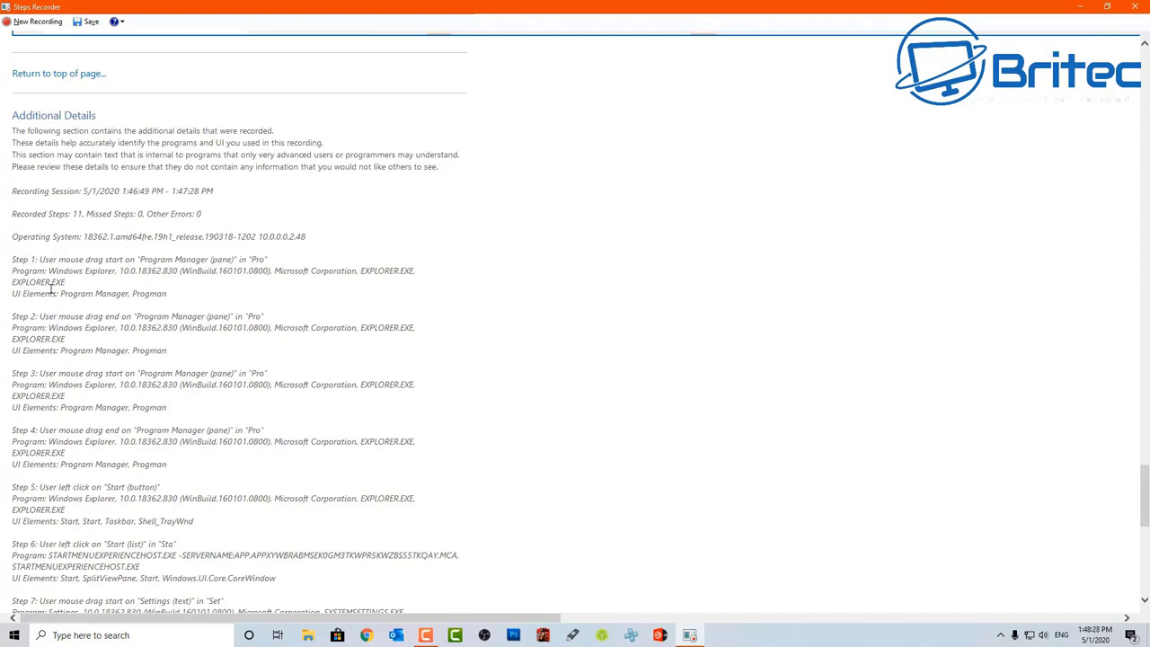
scroll(63, 381, "down", 2)
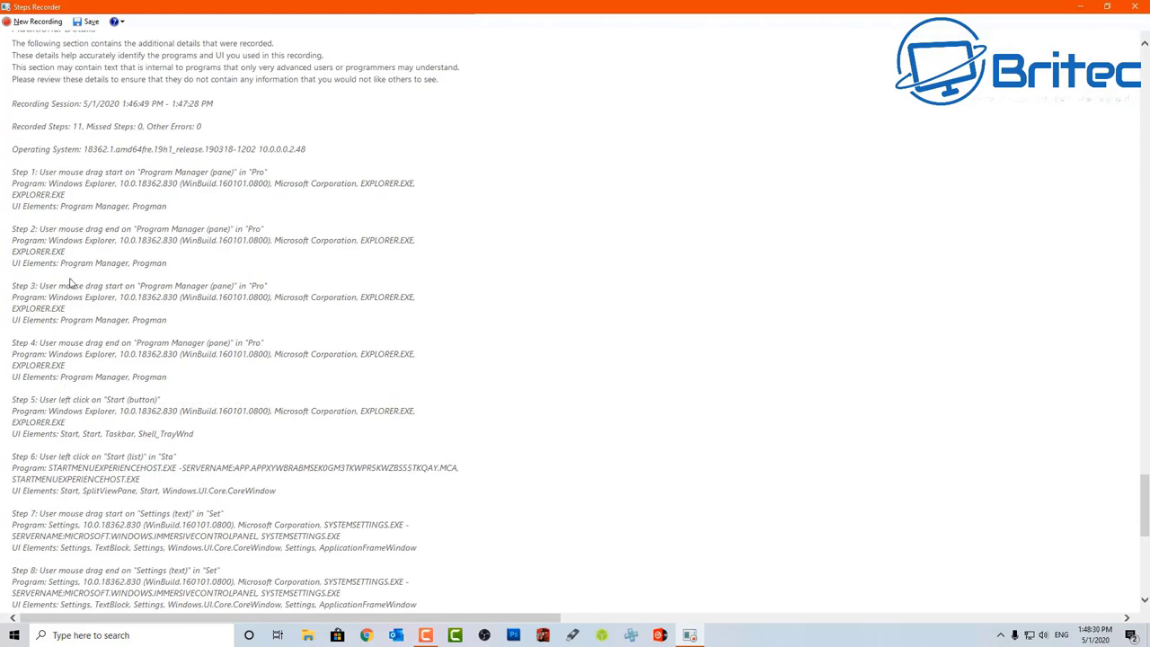
scroll(68, 379, "down", 5)
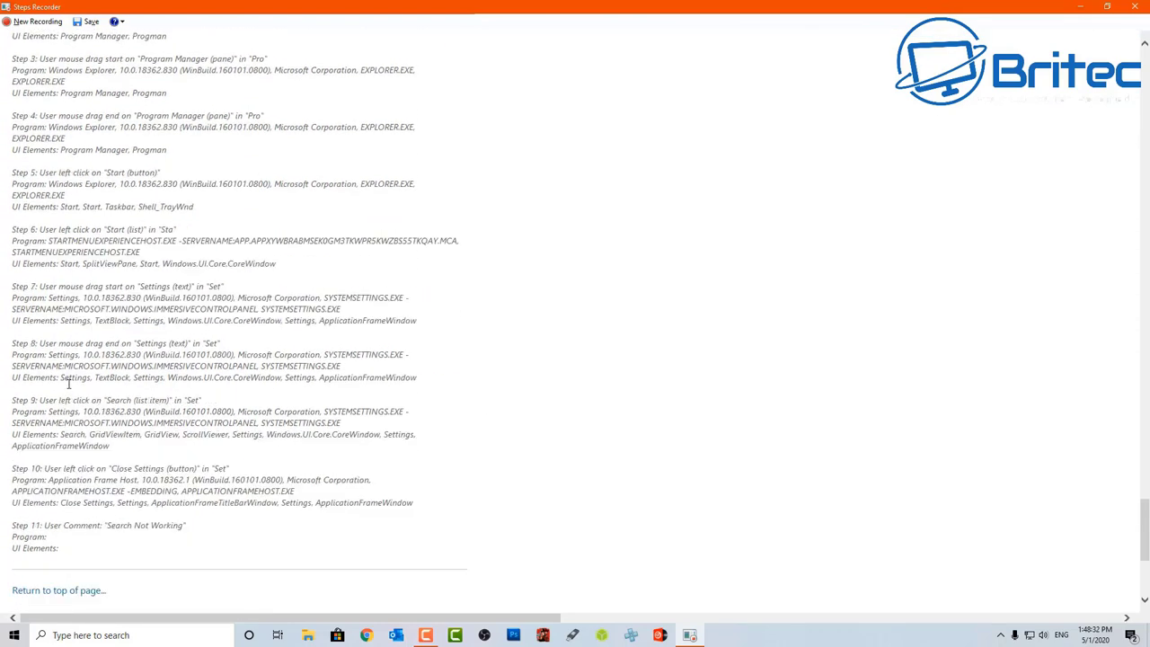
scroll(68, 384, "down", 3)
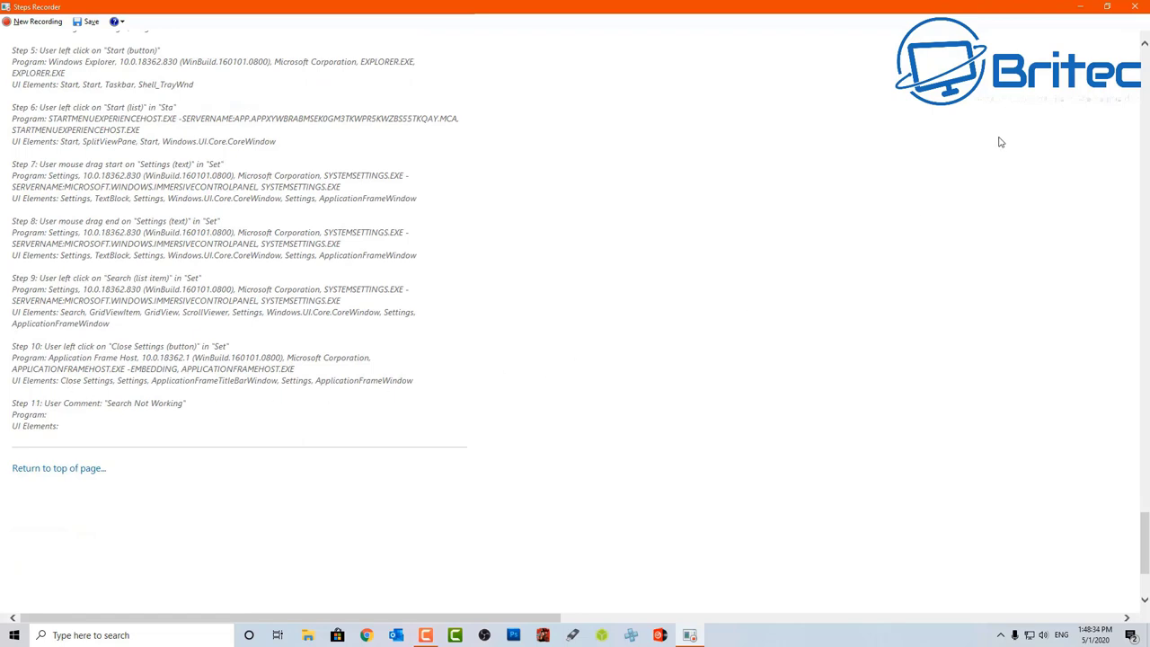
left_click(1139, 9)
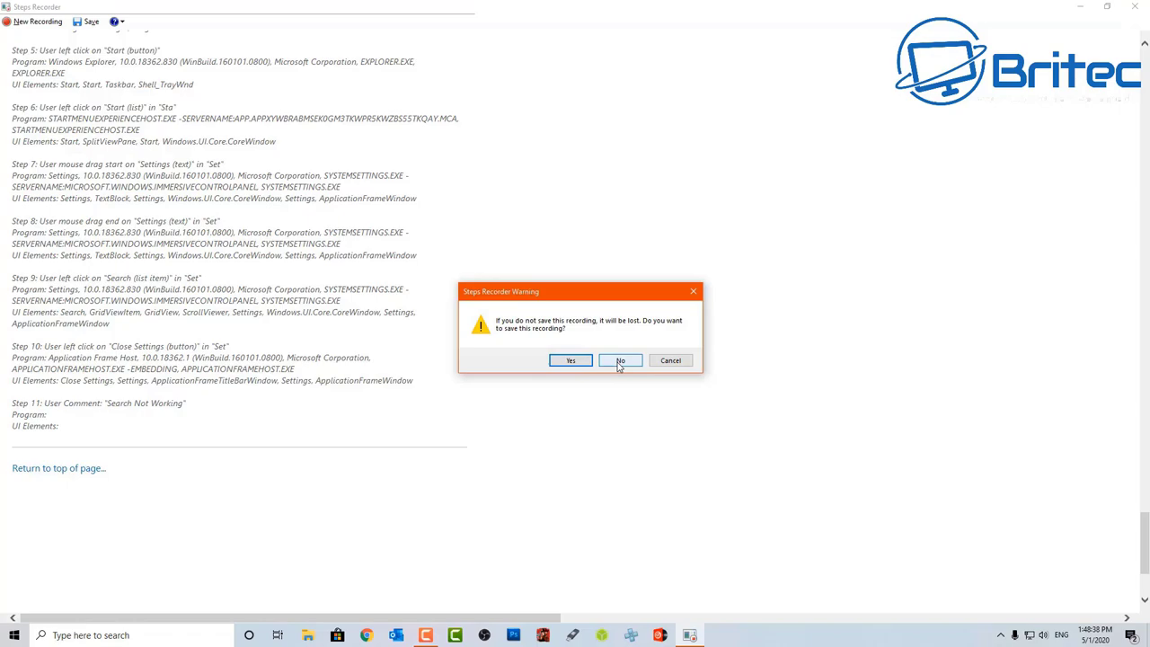
left_click(619, 363)
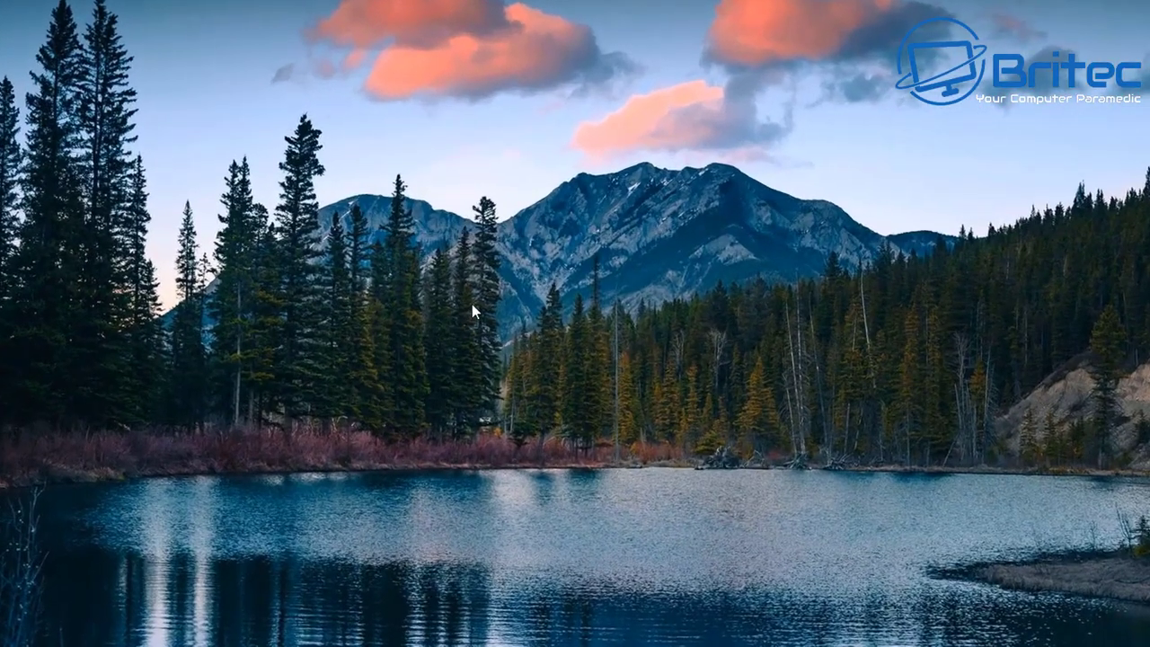
Start a new desktop shortcut with %windir%\System32\SlideToShutDown.exe as its location.
right_click(473, 303)
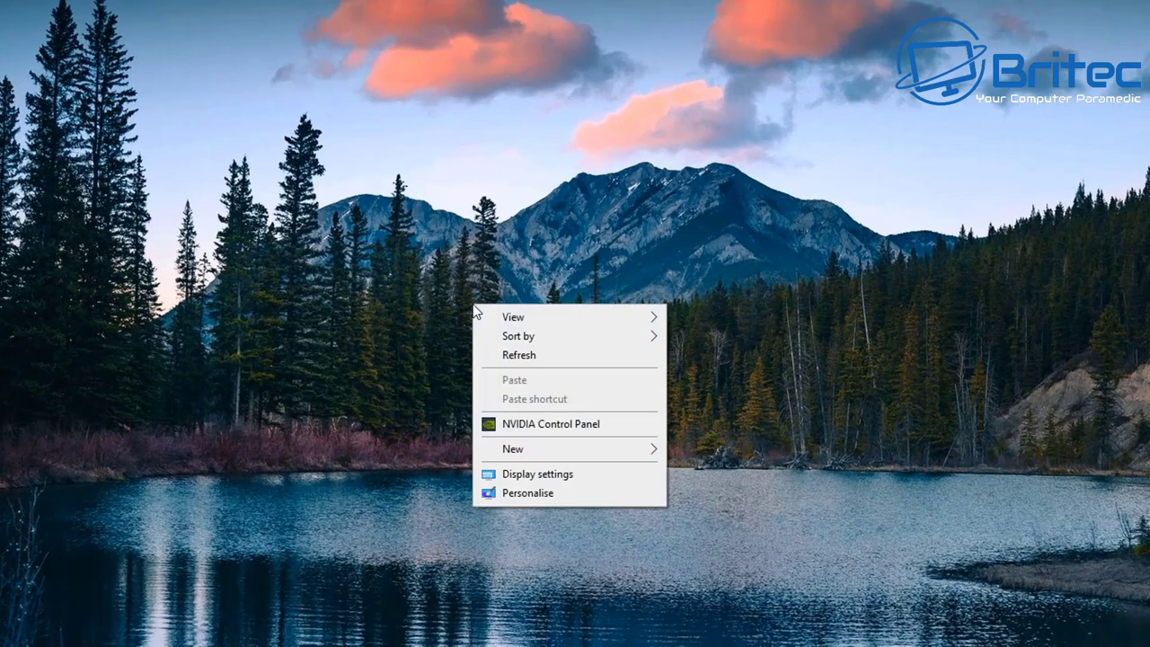
mouse_move(617, 452)
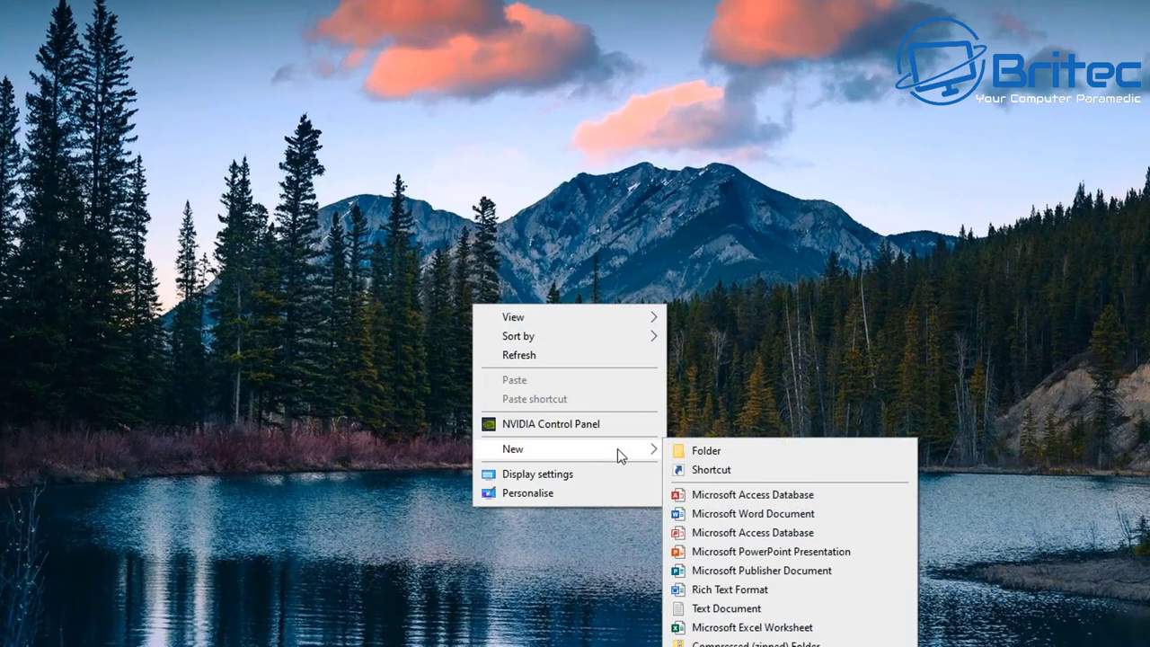
left_click(732, 470)
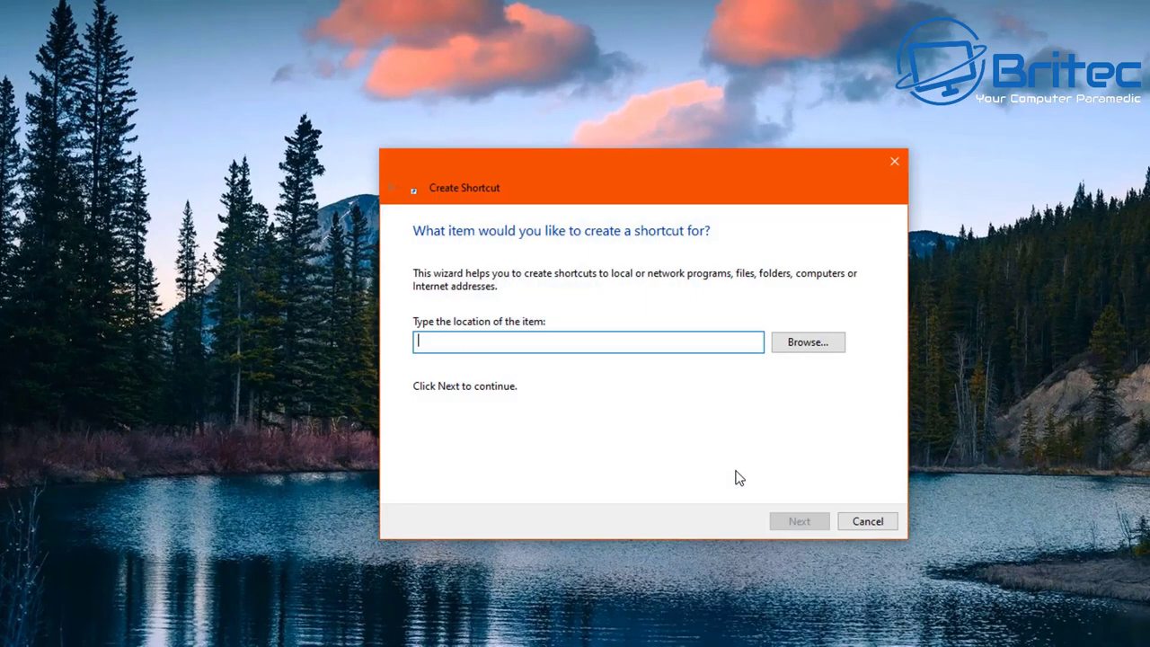
right_click(443, 337)
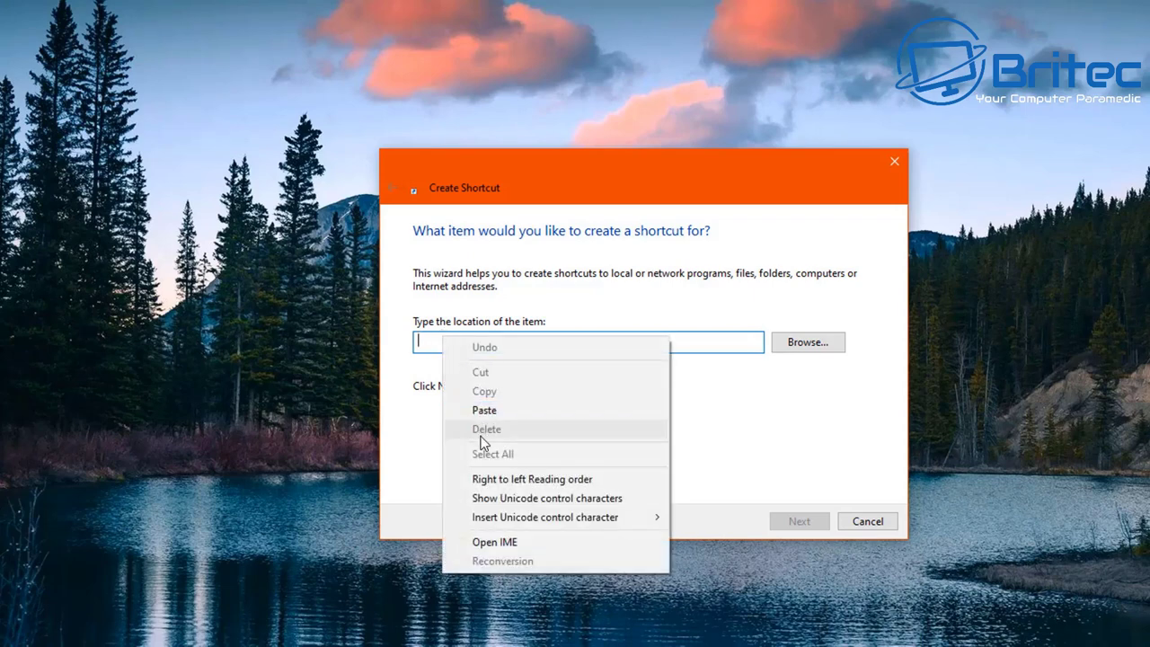
left_click(476, 406)
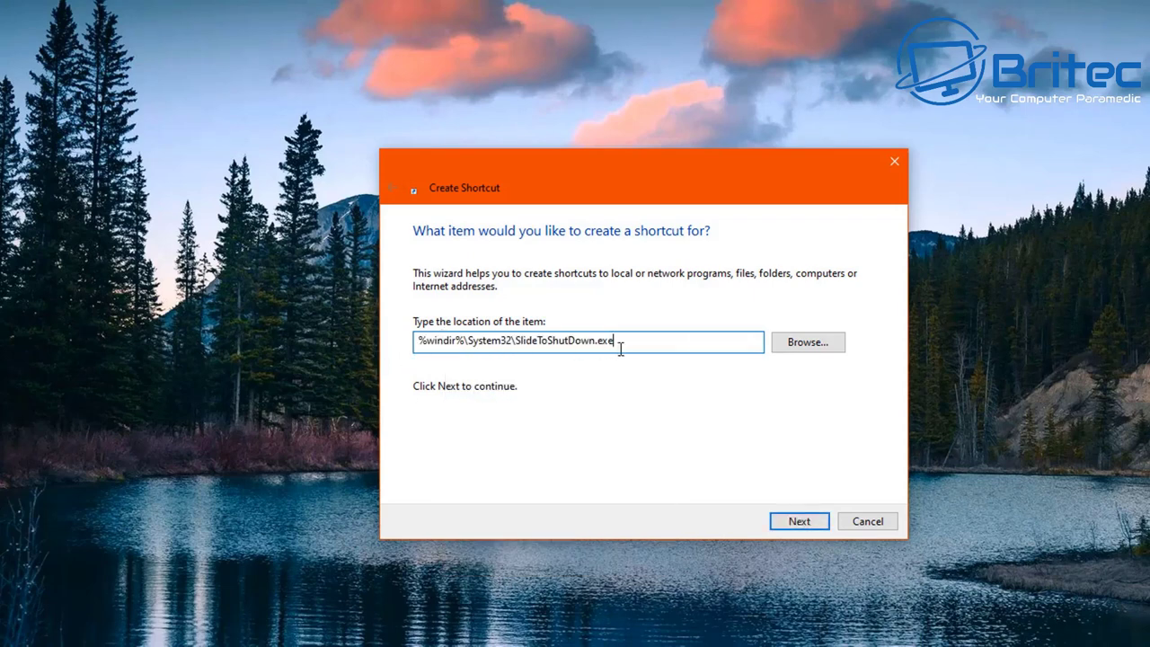
left_click(798, 525)
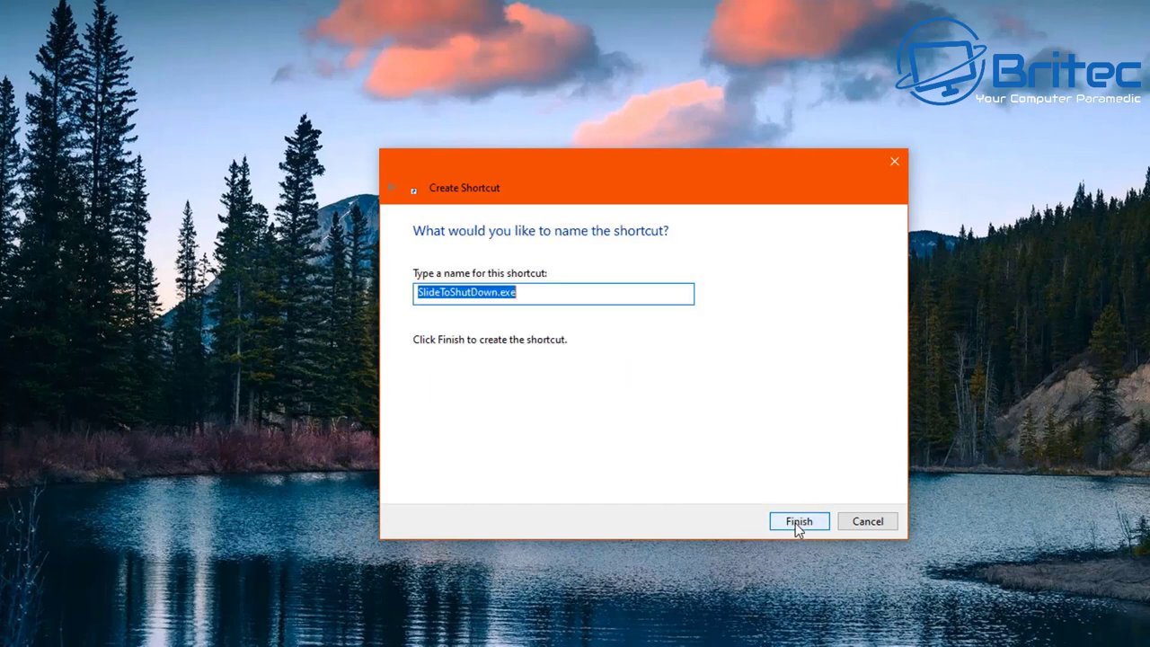
Name the shortcut SlideToShutDown, without the .exe extension, and finish creating it.
left_click(525, 296)
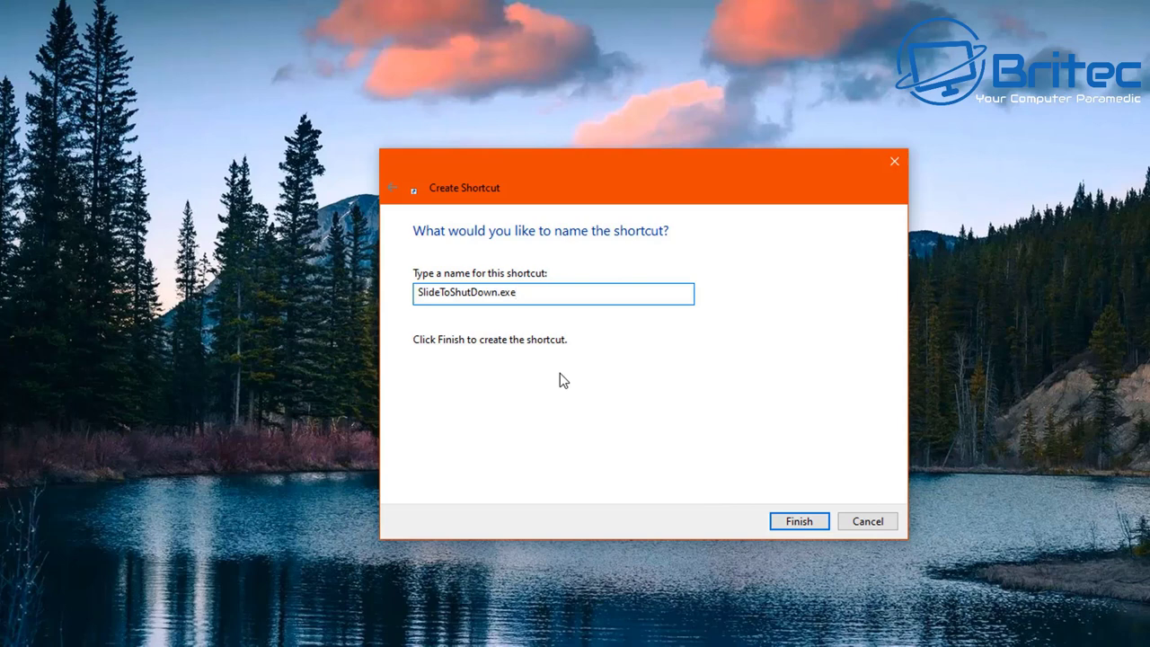
key("BackSpace")
key("BackSpace")
key("BackSpace")
key("BackSpace")
left_click(799, 523)
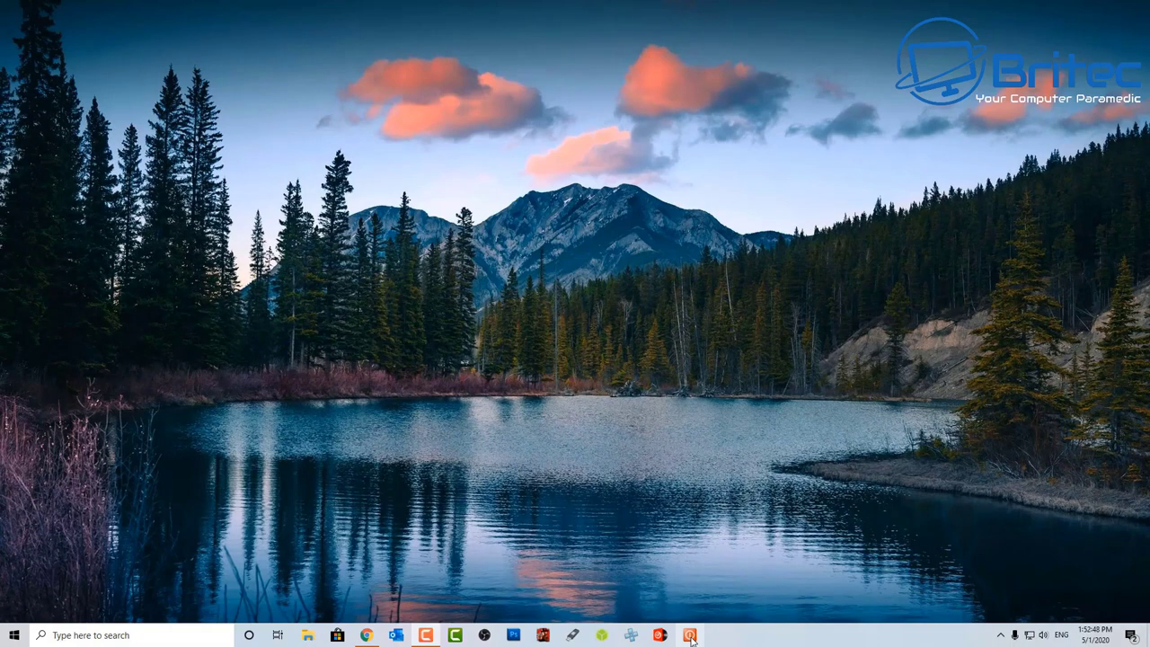
Launch the pinned SlideToShutDown shortcut to test it, and dismiss the shutdown screen without shutting down.
left_click(690, 636)
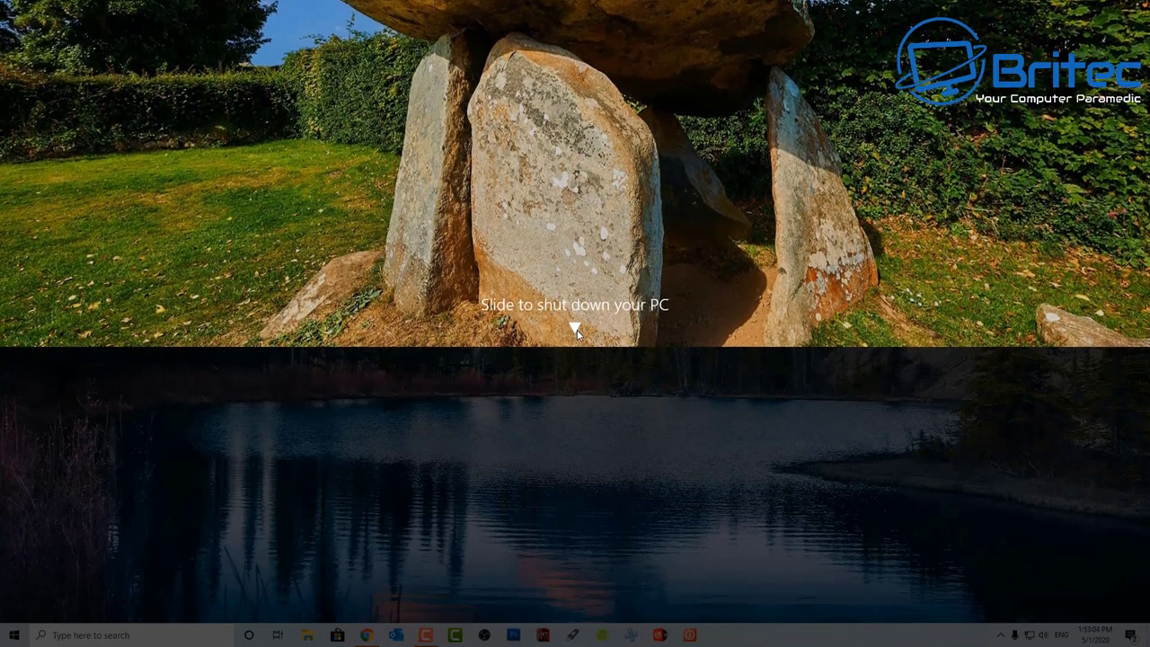
left_click(568, 392)
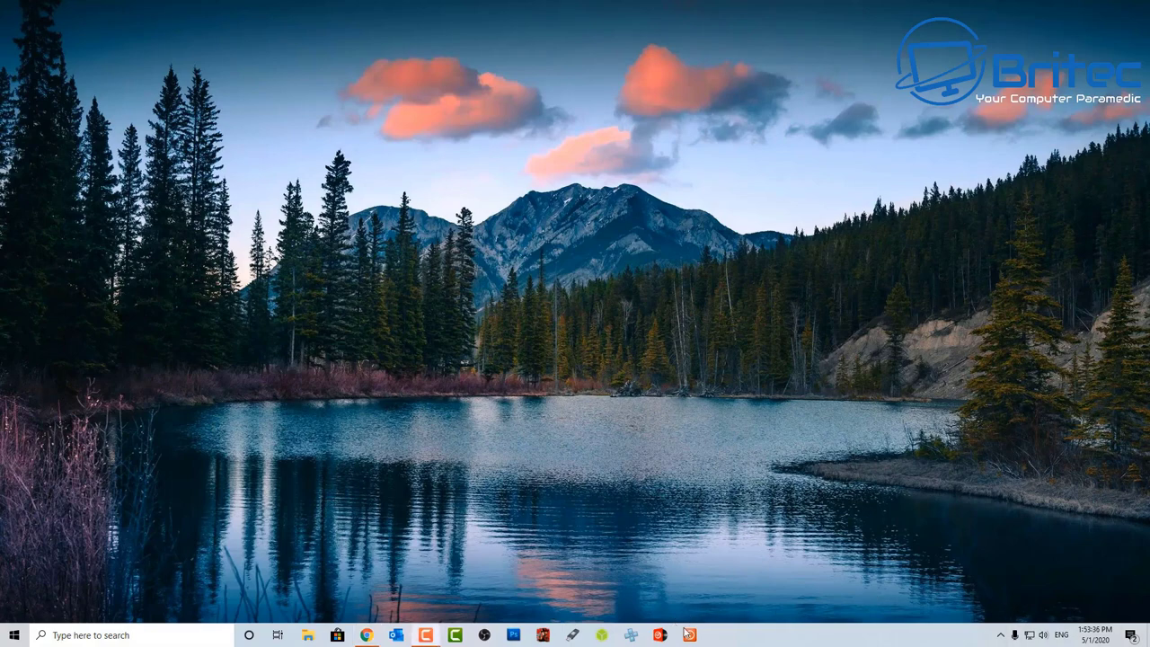
Open the properties of the pinned SlideToShutDown shortcut, choose the padlock icon from SHELL32.dll and accept the change.
right_click(689, 635)
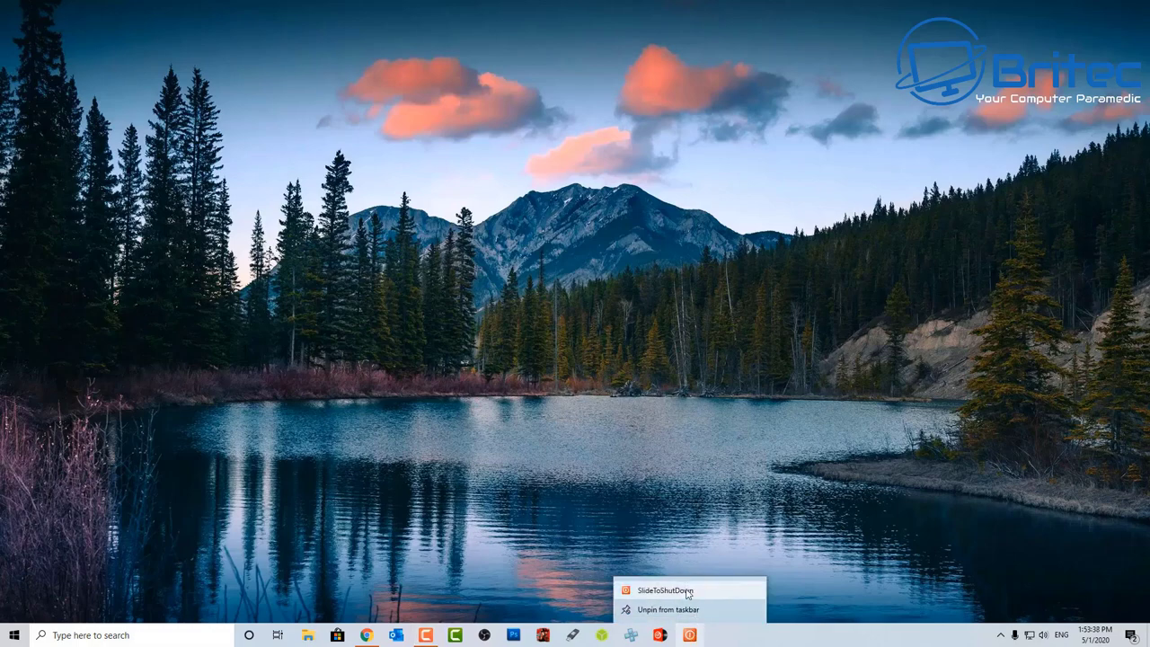
right_click(688, 591)
left_click(714, 576)
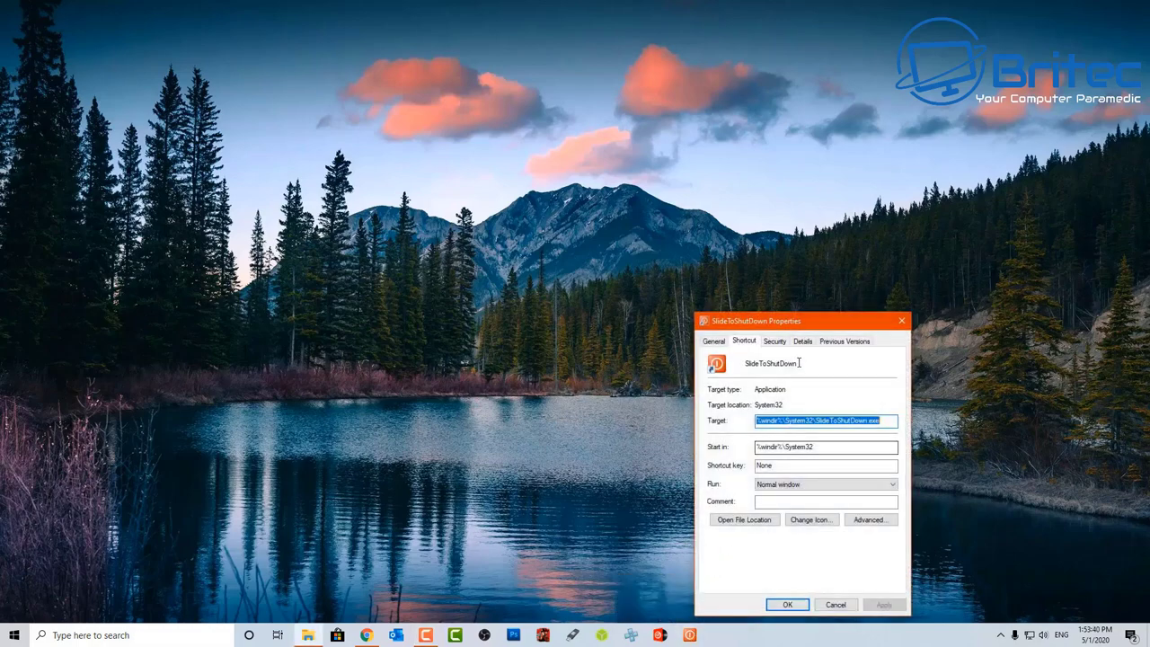
left_click_drag(812, 323, 531, 161)
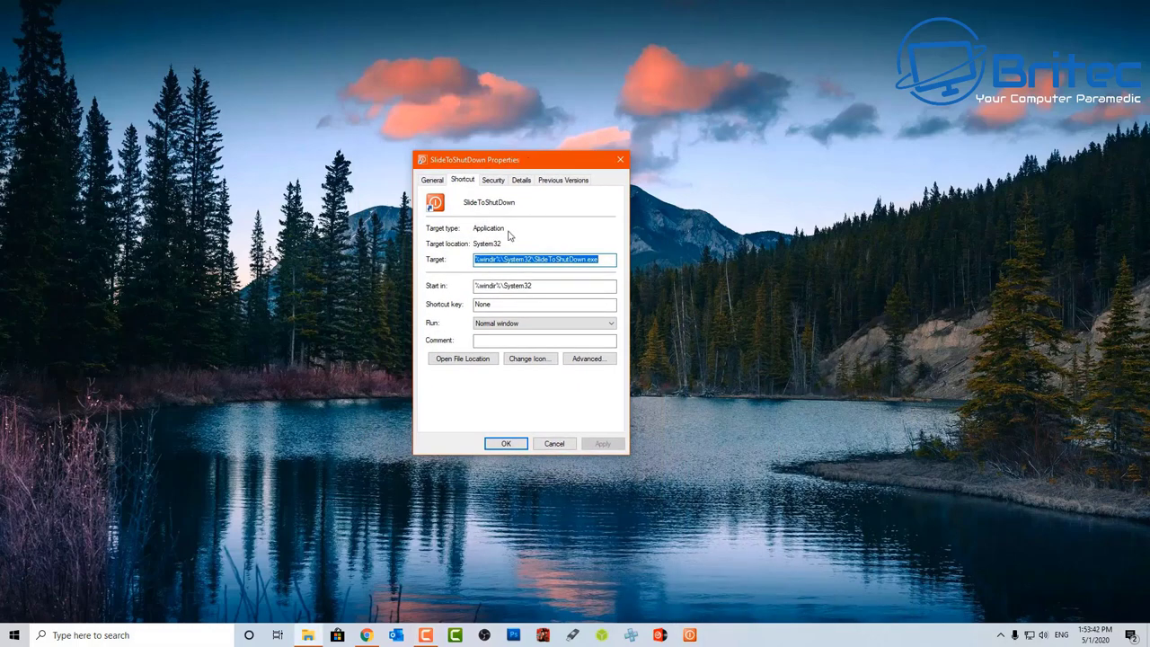
left_click(519, 358)
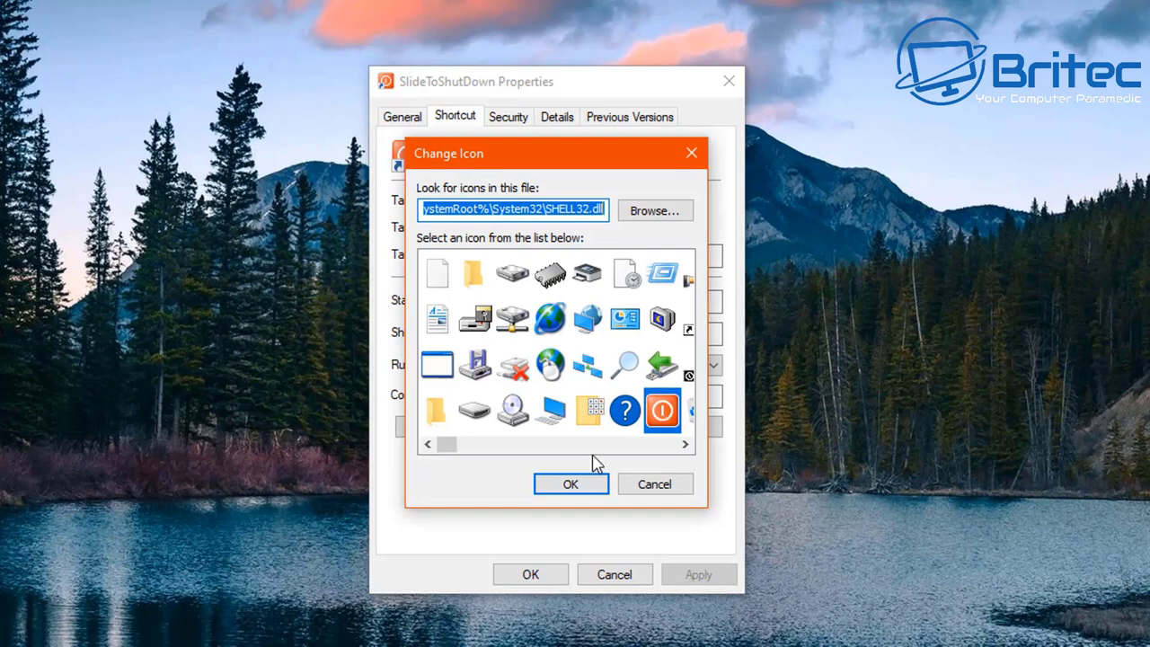
left_click_drag(448, 443, 461, 452)
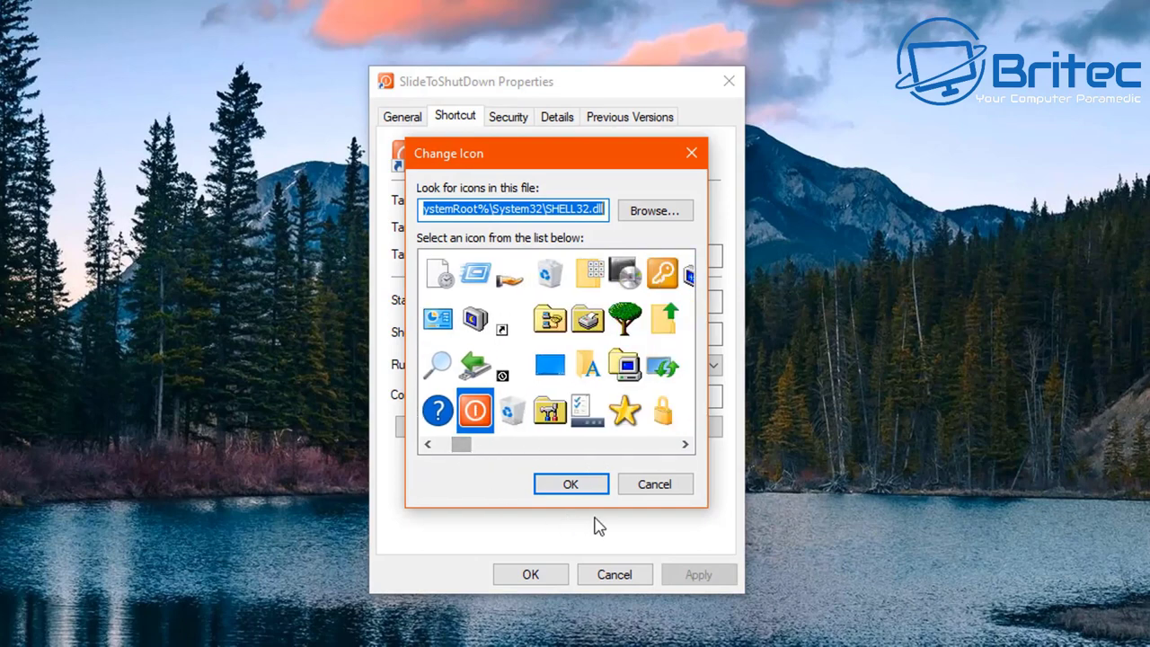
left_click(662, 414)
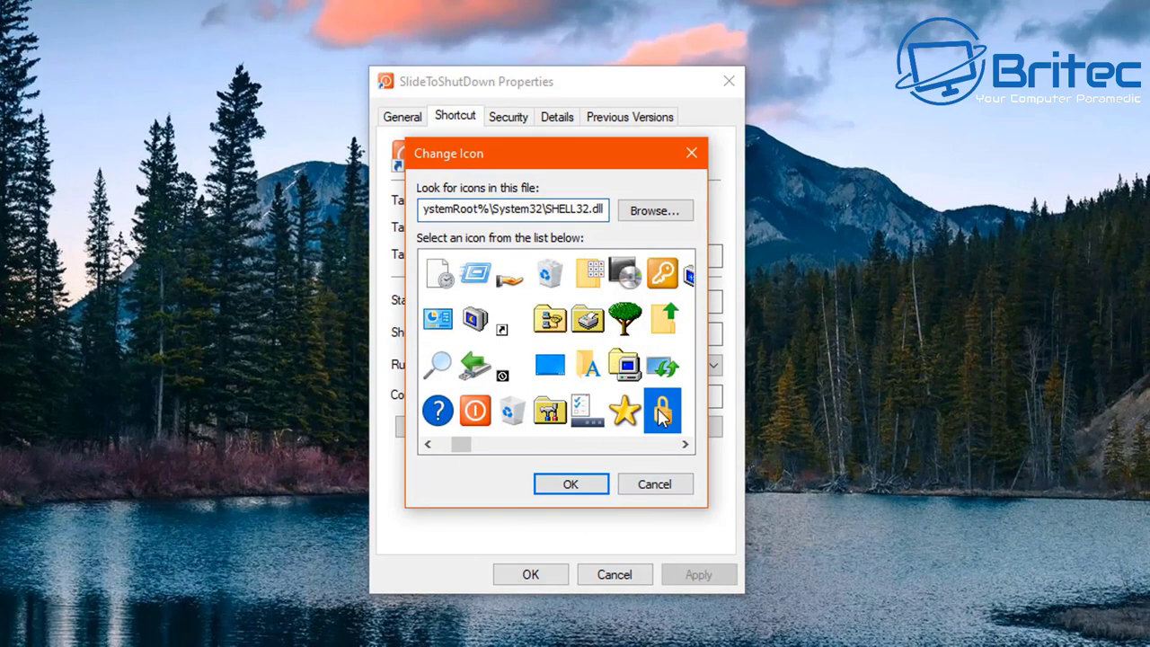
left_click(570, 483)
left_click(531, 572)
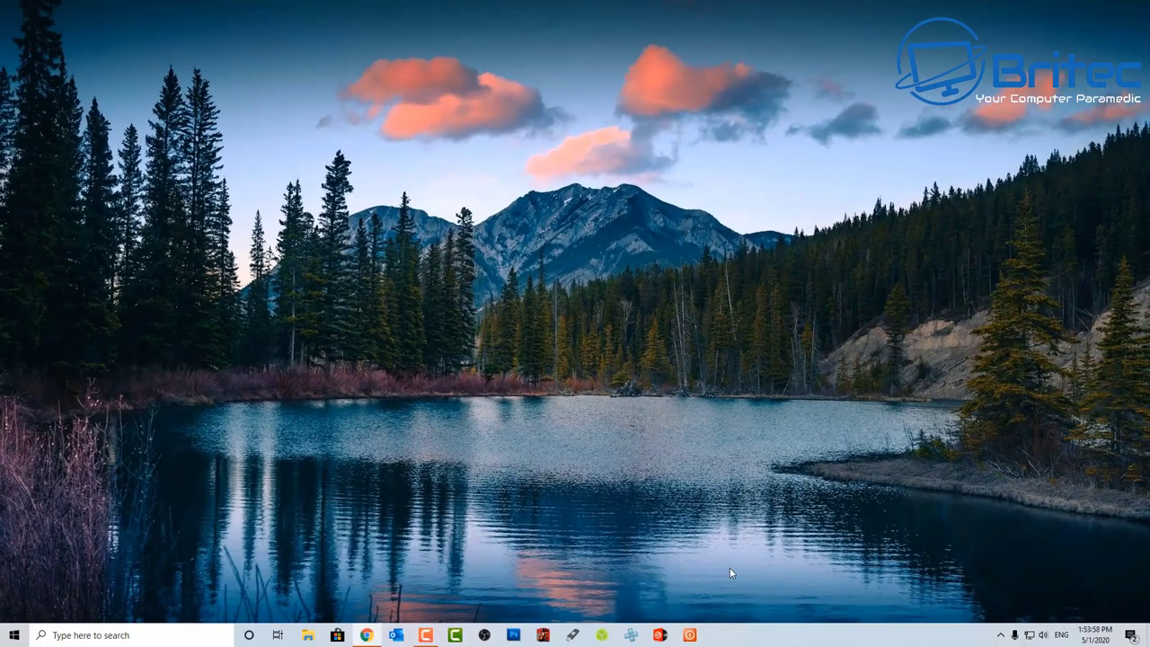
Run the SlideToShutDown shortcut once more and cancel the slide to return to the desktop.
left_click(680, 637)
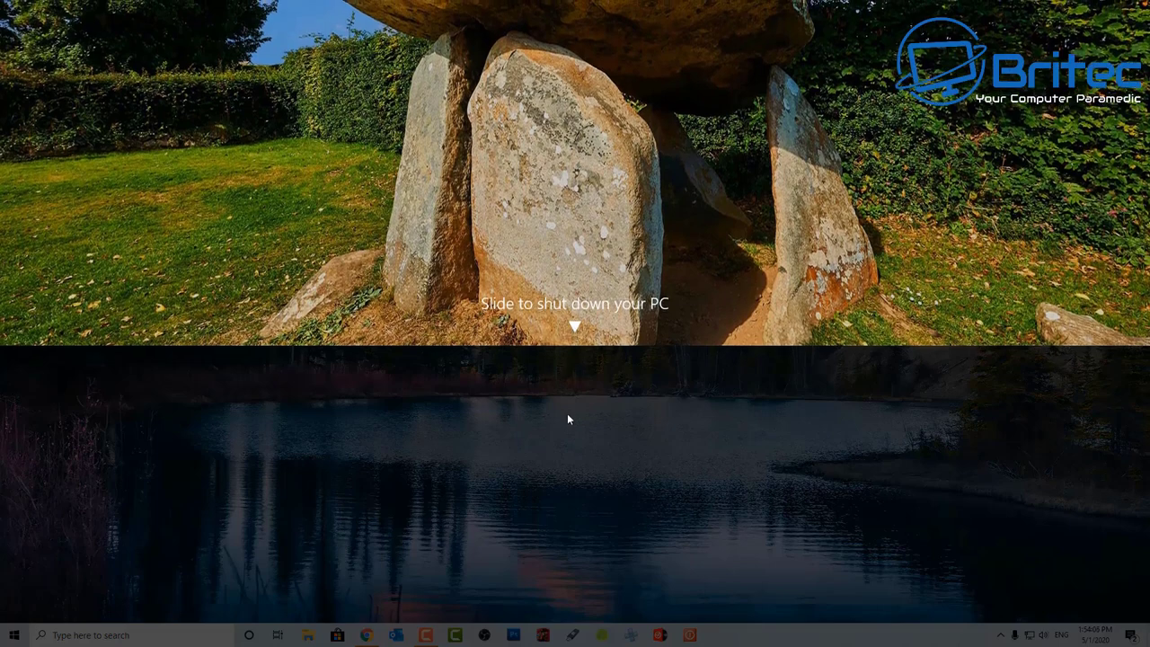
left_click(566, 413)
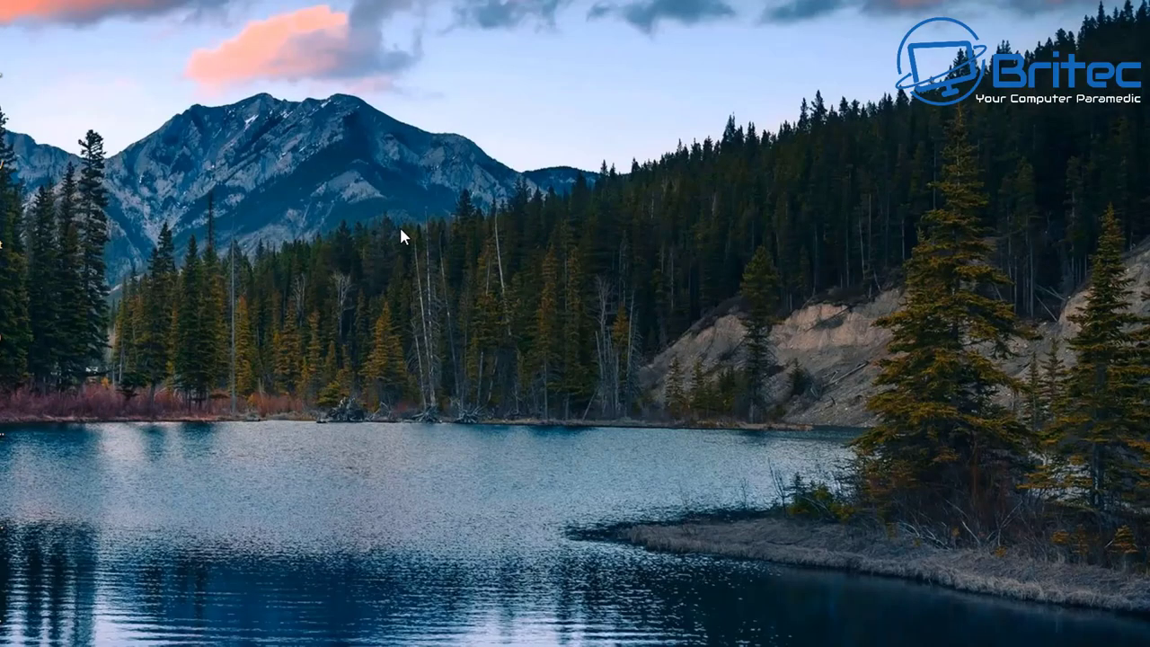
Create a new folder on the desktop named GodMode.{ED7BA470-8E54-465E-825C-99712043E01C}.
right_click(646, 271)
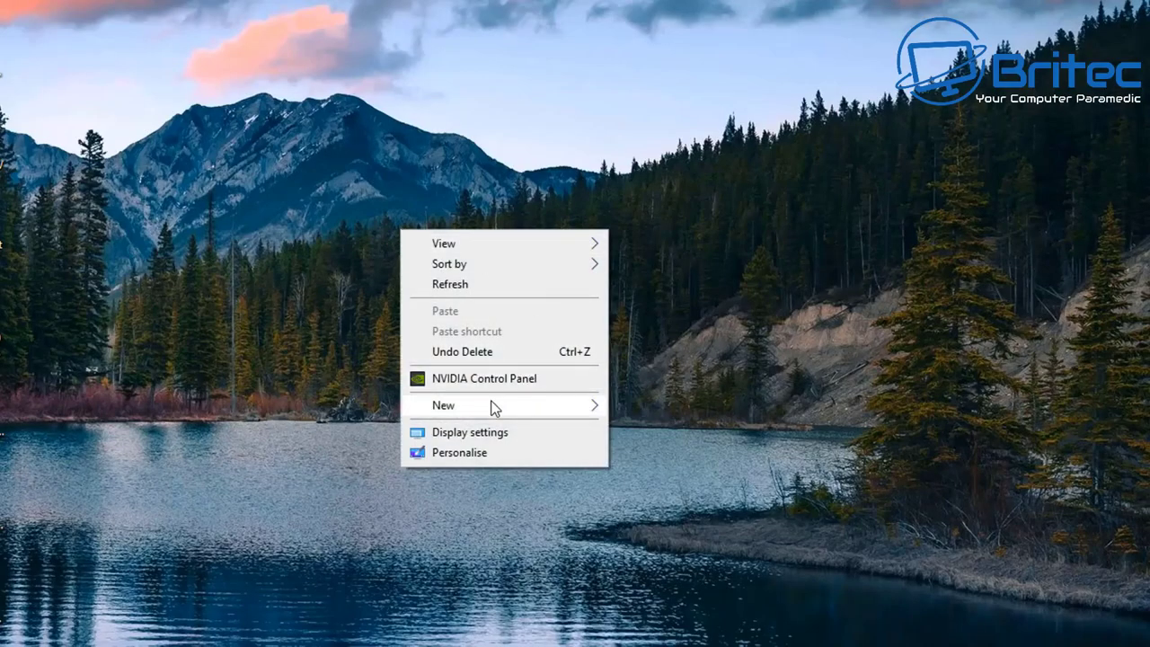
mouse_move(492, 409)
left_click(643, 406)
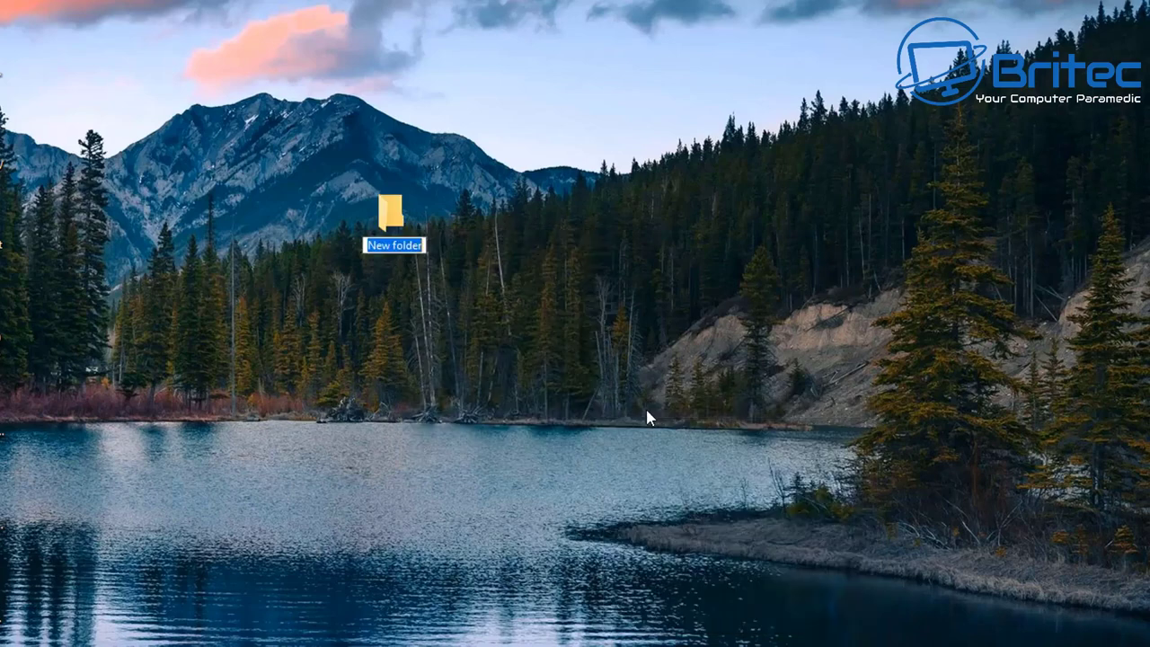
right_click(393, 246)
left_click(438, 326)
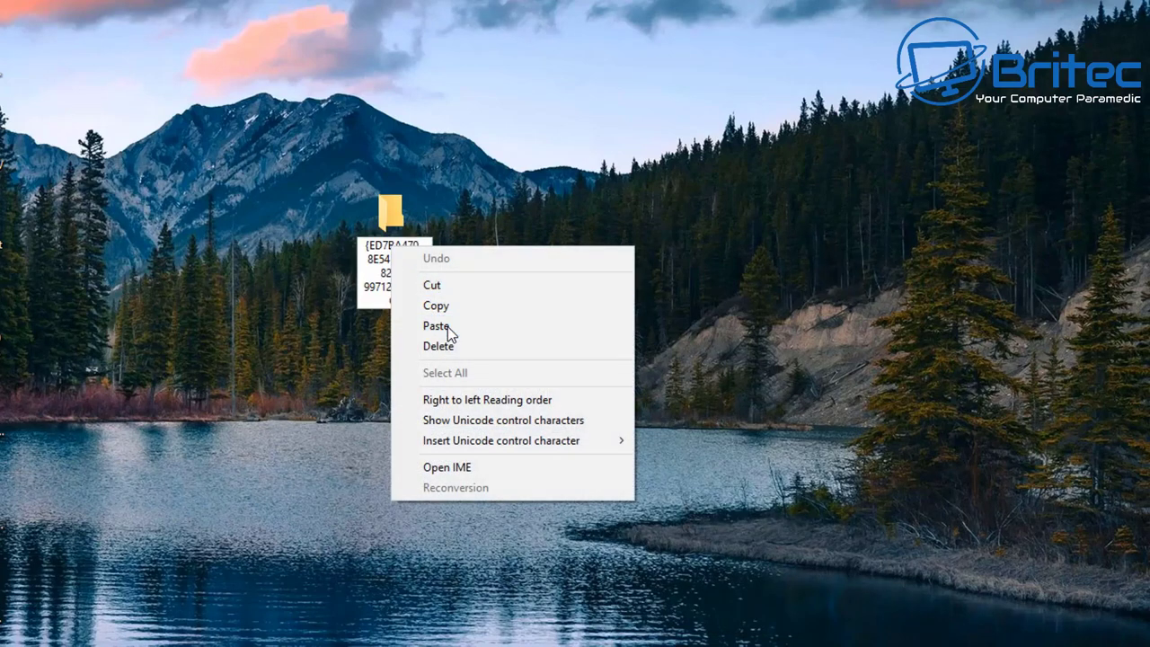
left_click_drag(370, 298, 369, 239)
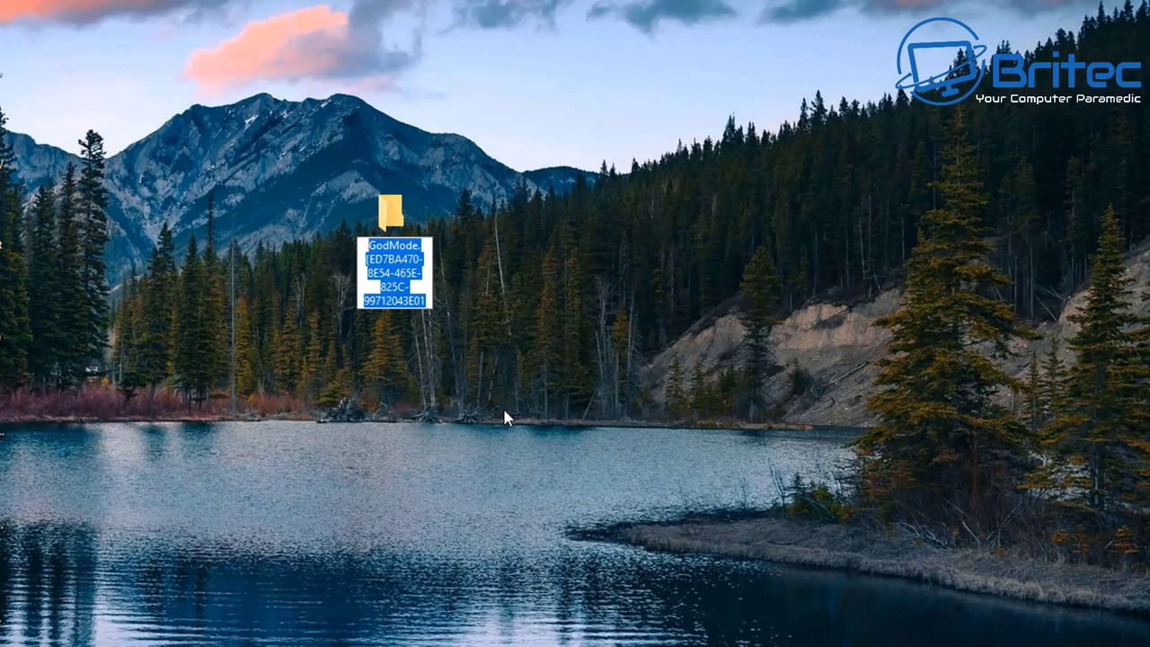
key("Return")
Open the GodMode folder and look through its categories of settings, from Administrative Tools to Security and Maintenance.
double_click(393, 212)
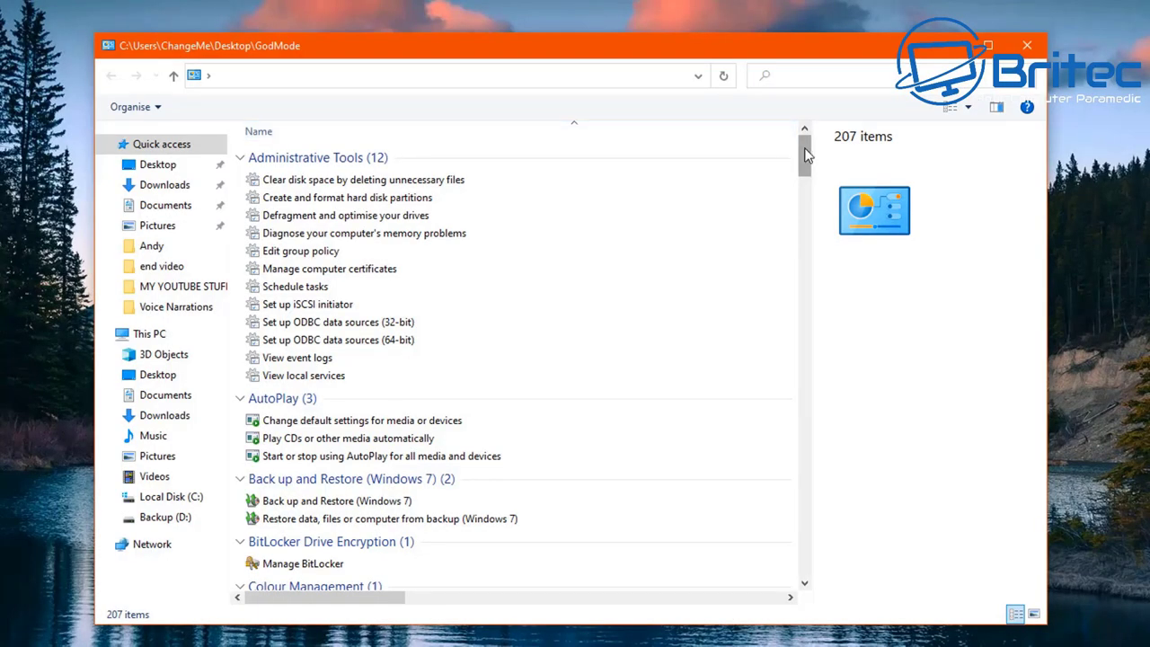
left_click_drag(805, 155, 806, 201)
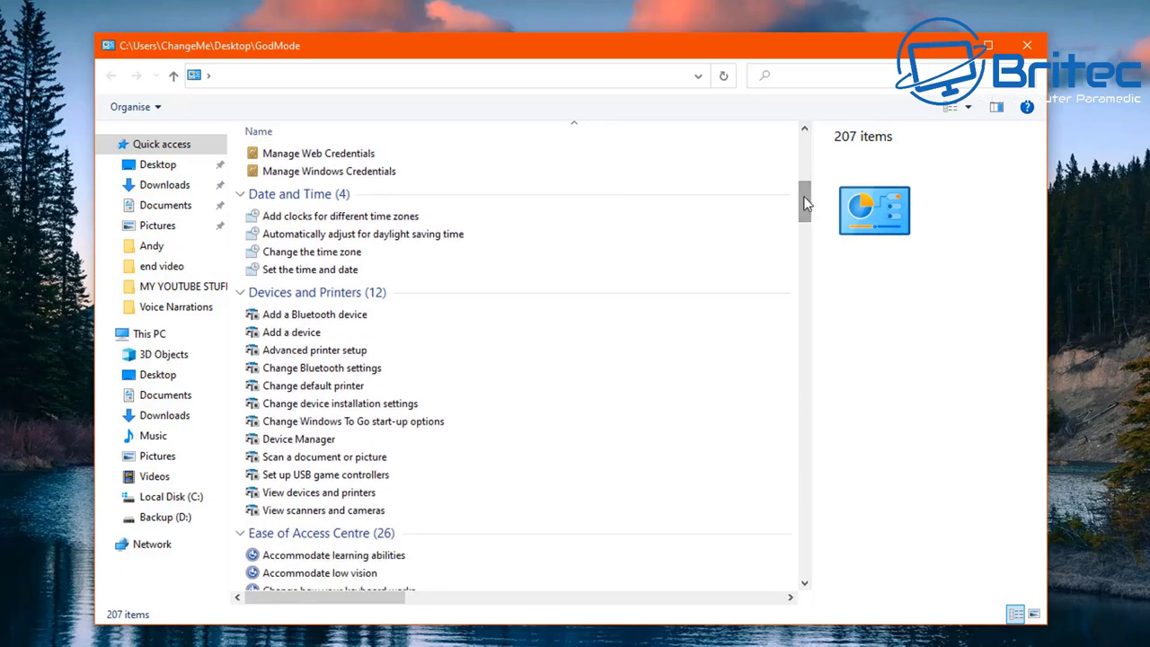
scroll(801, 305, "down", 13)
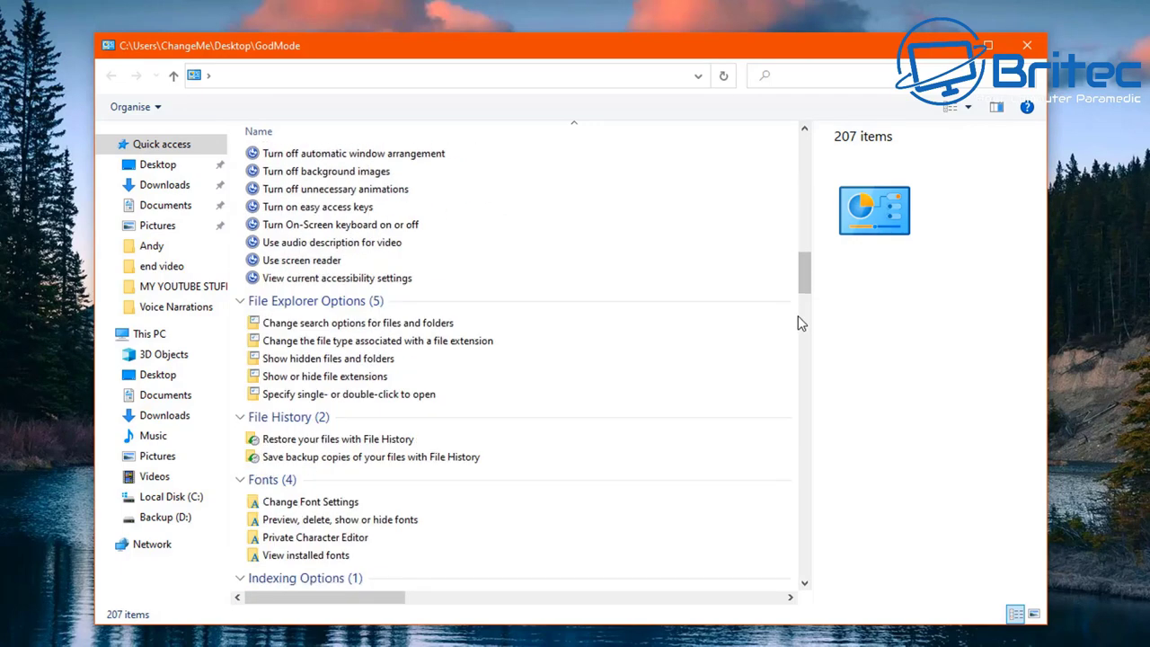
scroll(801, 323, "down", 16)
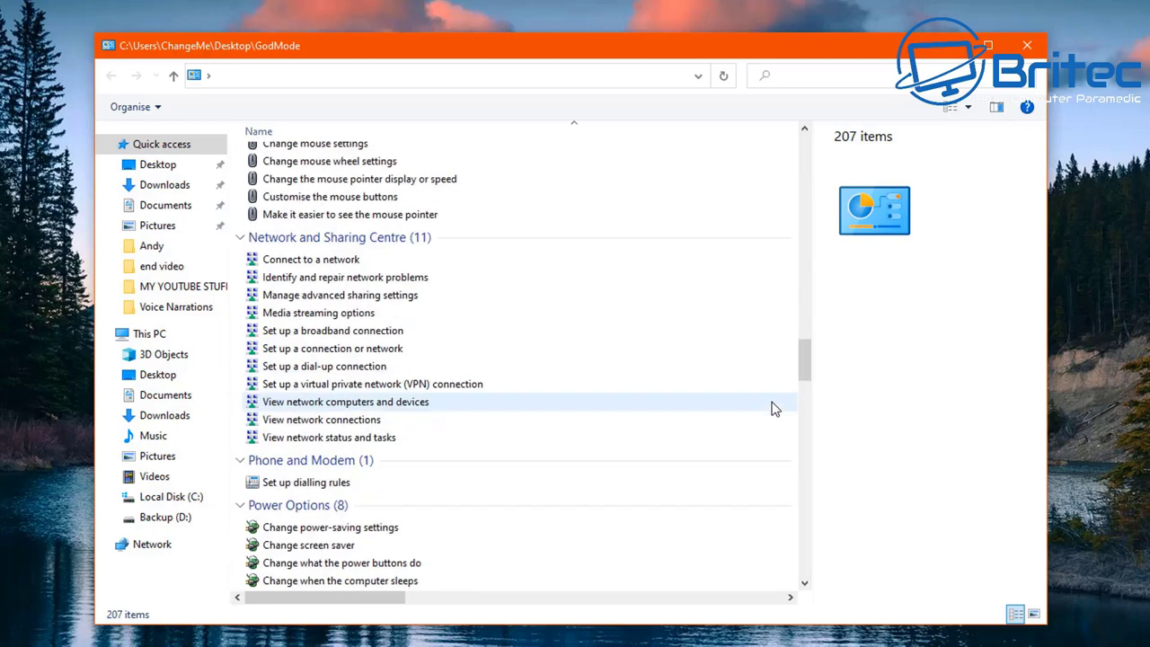
scroll(774, 408, "down", 8)
scroll(775, 409, "down", 11)
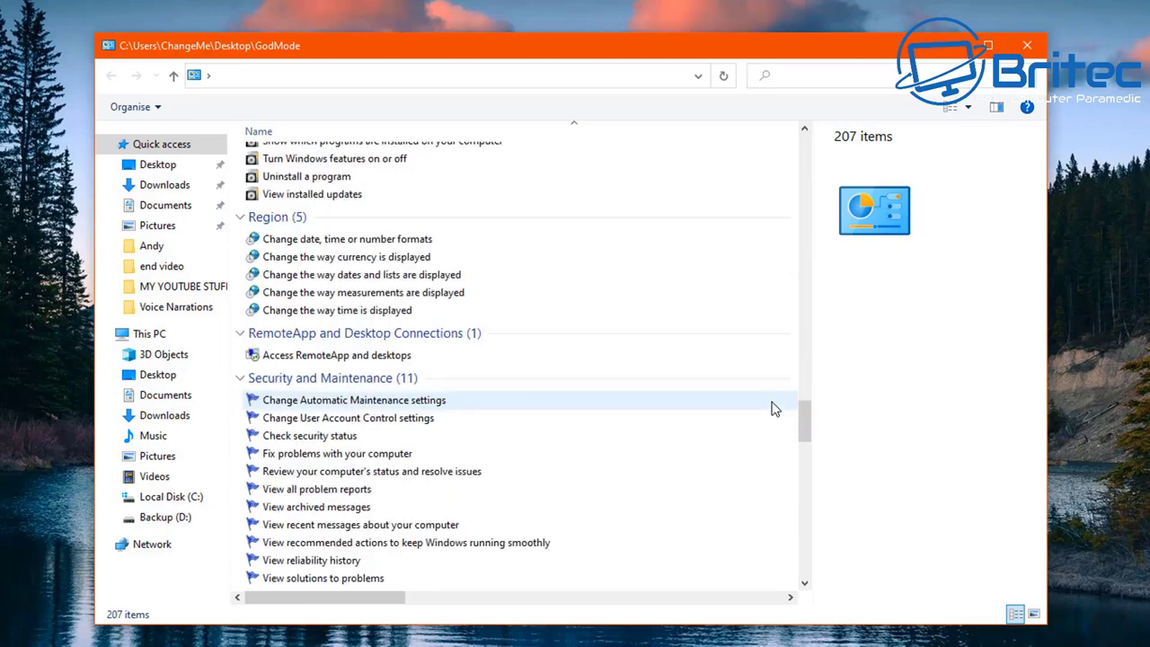
scroll(770, 405, "up", 5)
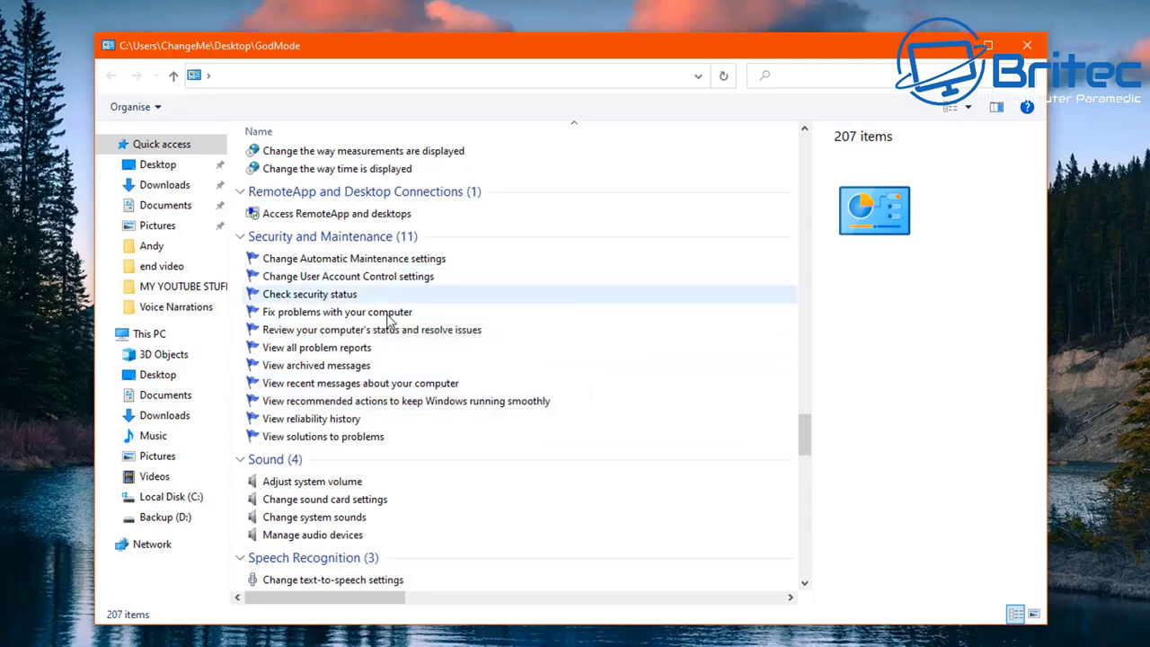
Find Task Manager in the GodMode folder's System settings, launch it, and close both Task Manager and the folder window.
scroll(566, 452, "down", 15)
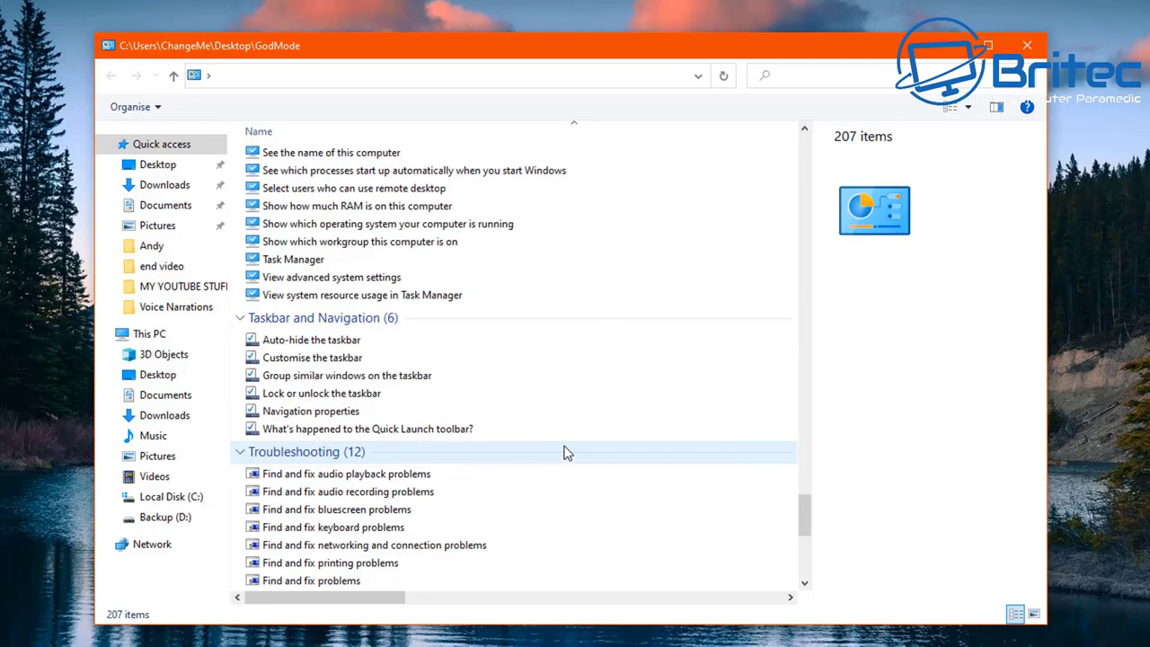
left_click(305, 260)
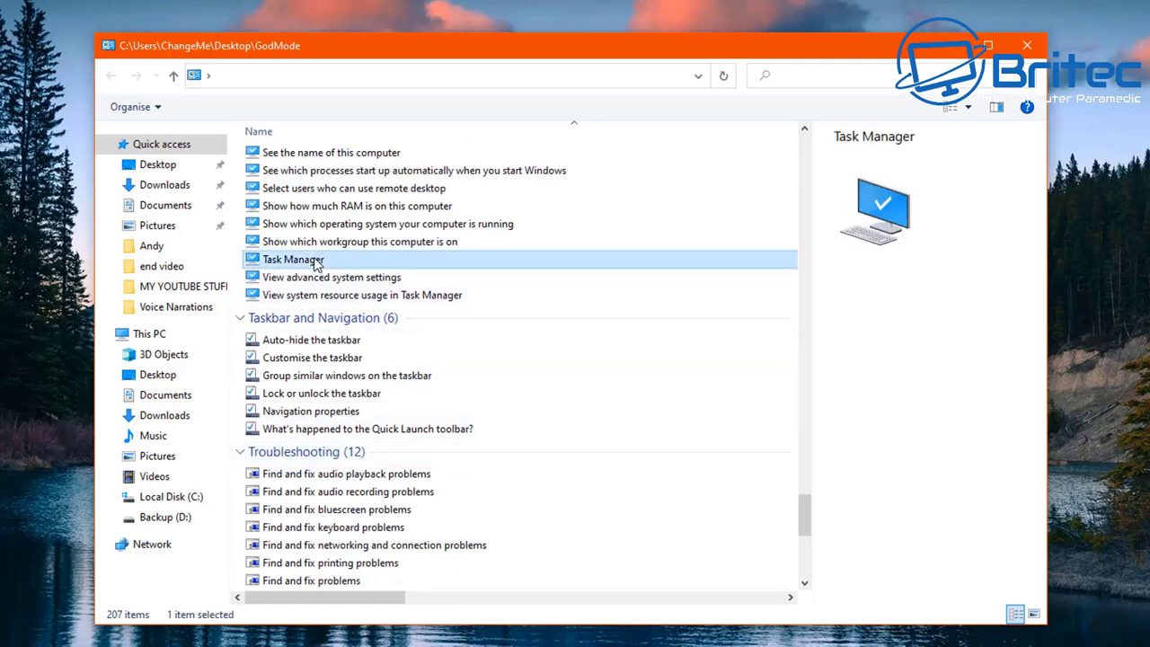
double_click(316, 262)
left_click(812, 108)
left_click(1028, 47)
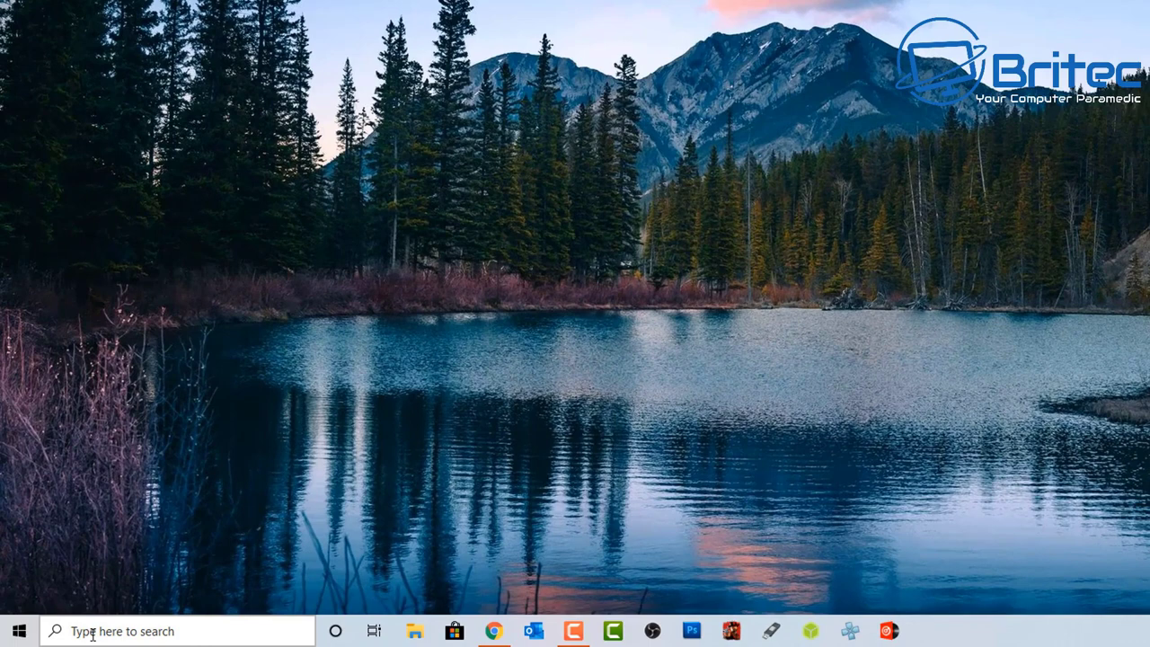
Examine the Start button's quick-link list to see which command-line tool it offers.
right_click(18, 633)
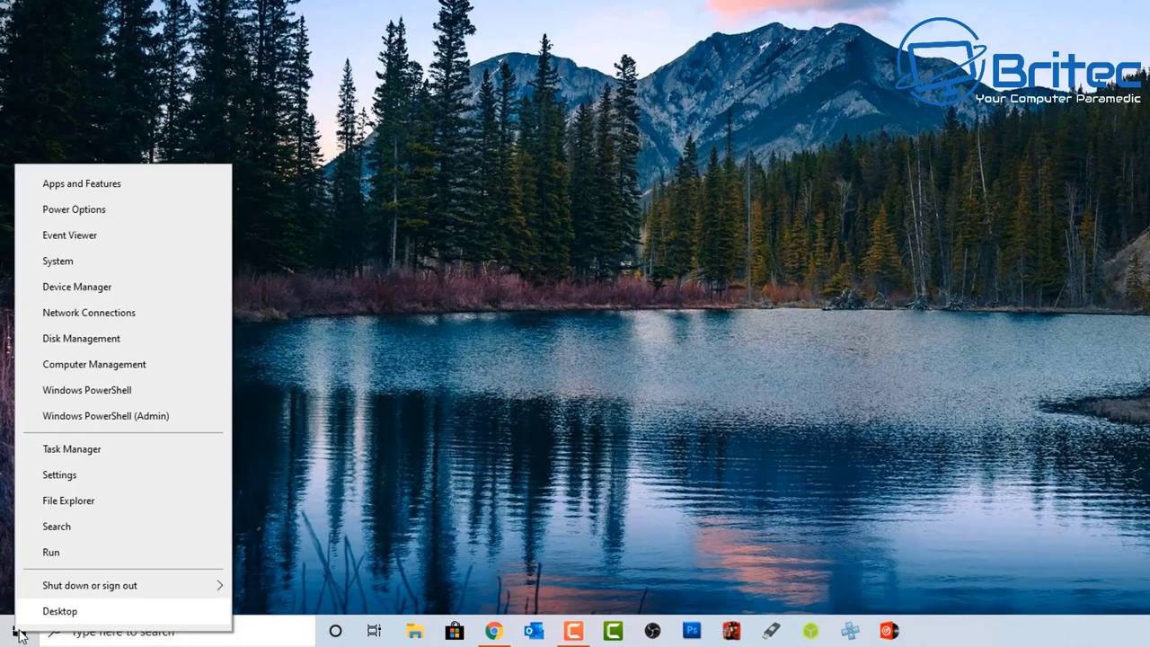
right_click(12, 633)
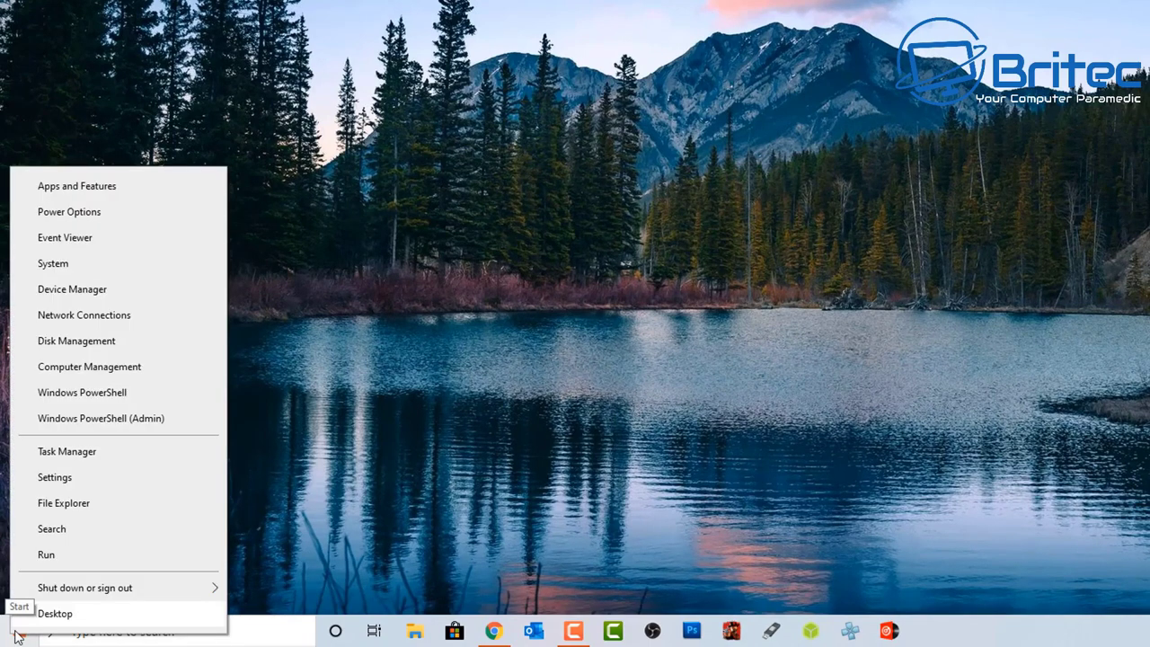
left_click(157, 612)
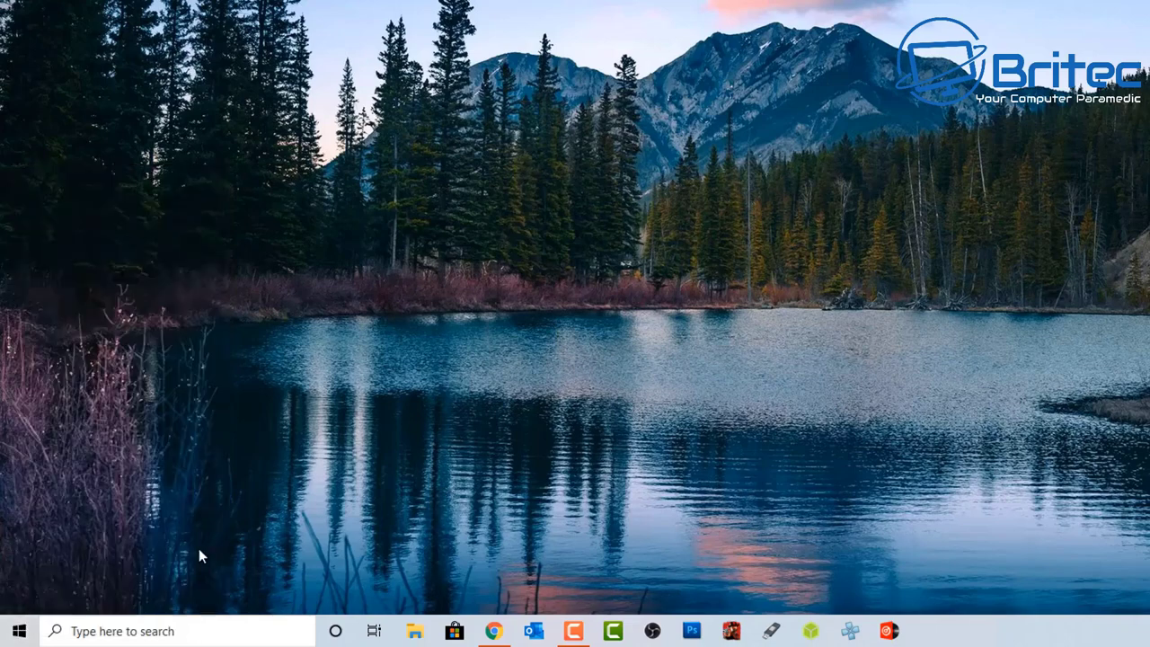
right_click(20, 627)
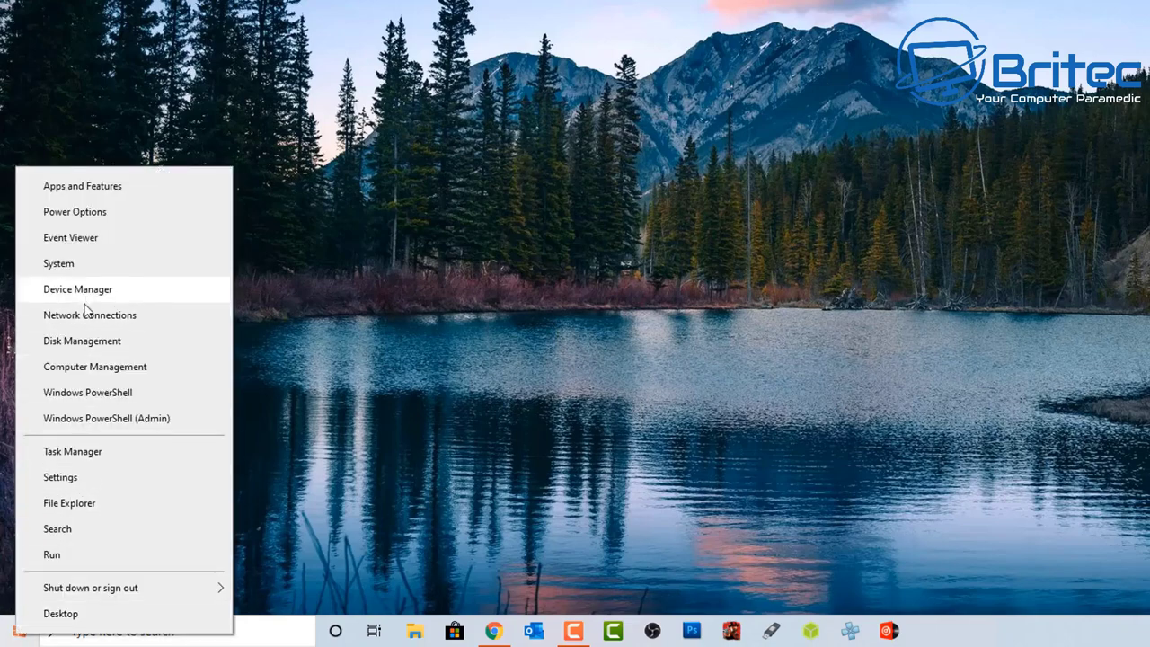
Search Windows for cmd and dismiss the search without launching Command Prompt.
left_click(261, 634)
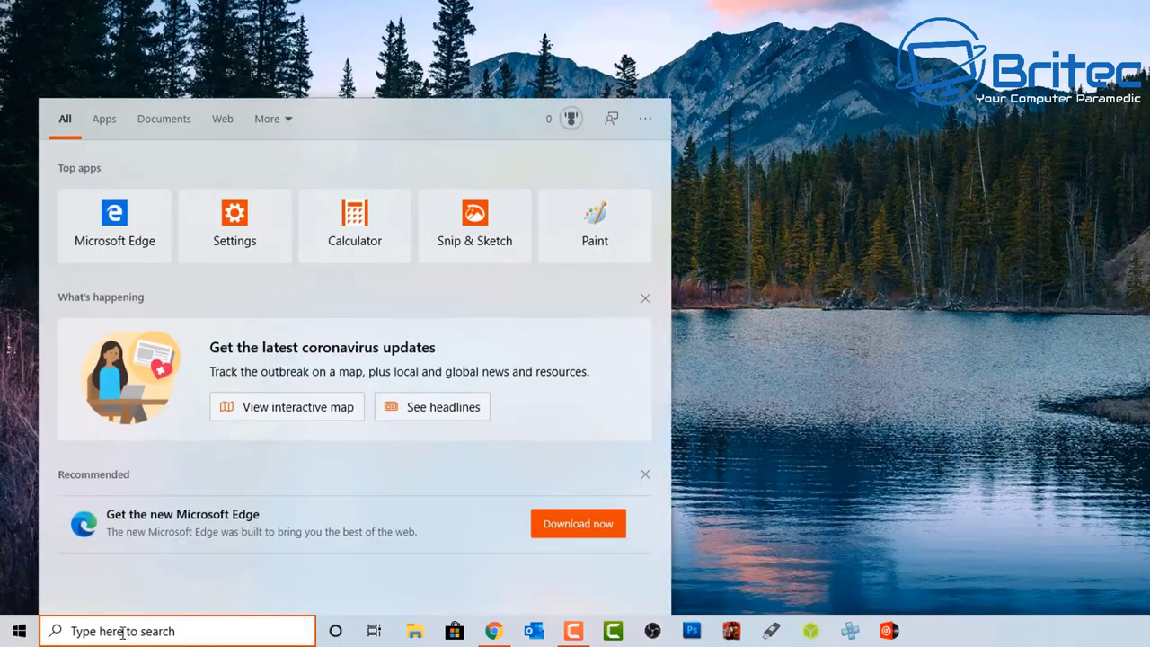
type("cmd")
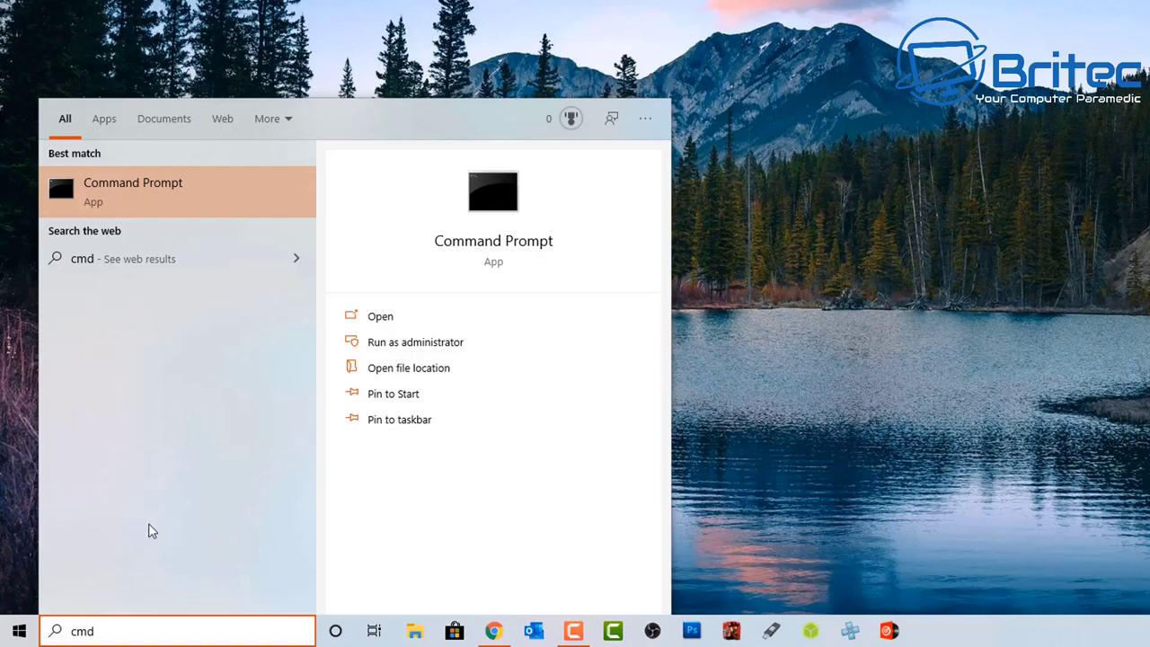
left_click(854, 428)
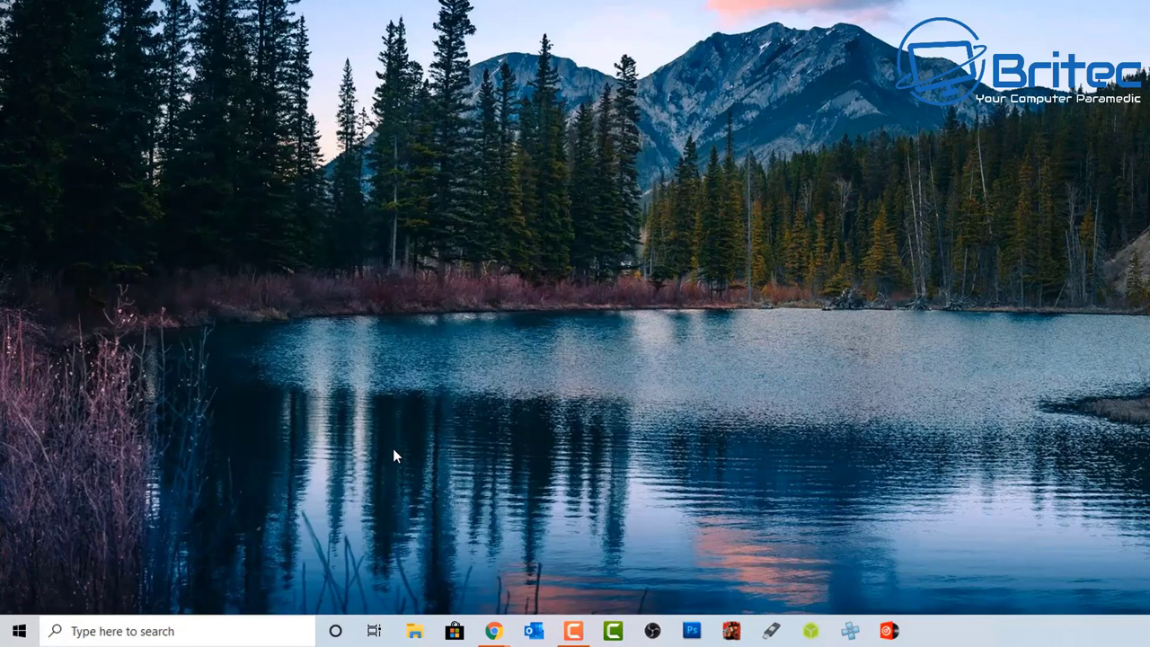
Turn off replacing Command Prompt with Windows PowerShell in the Taskbar personalisation settings, and check the Start button's quick links.
left_click(19, 631)
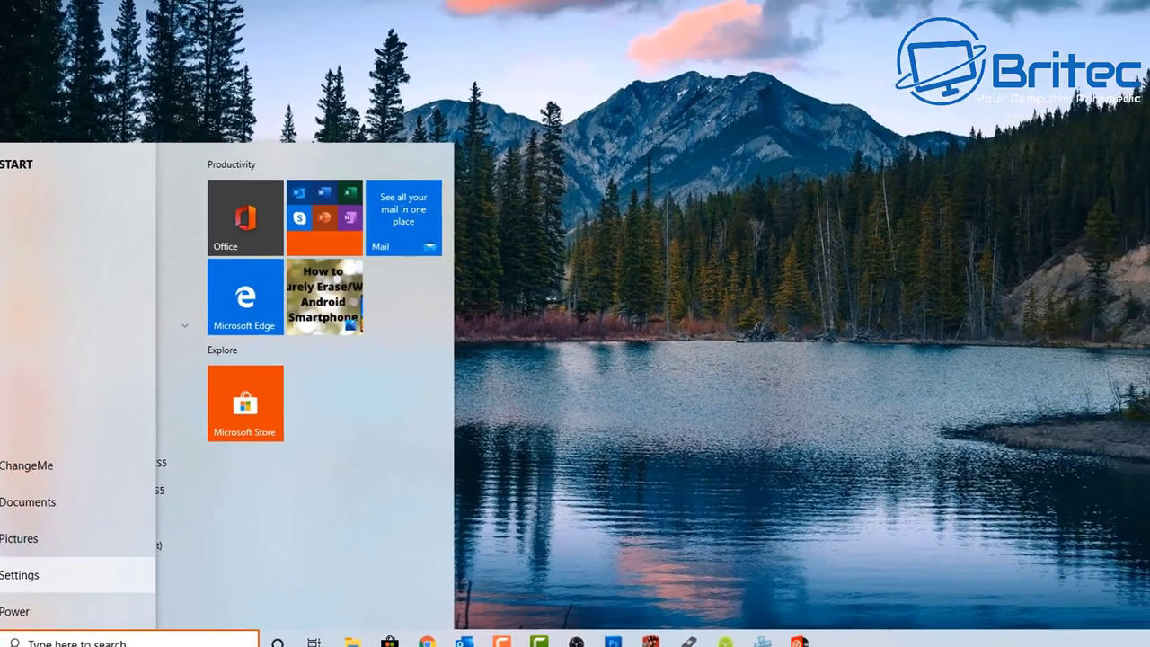
left_click(22, 573)
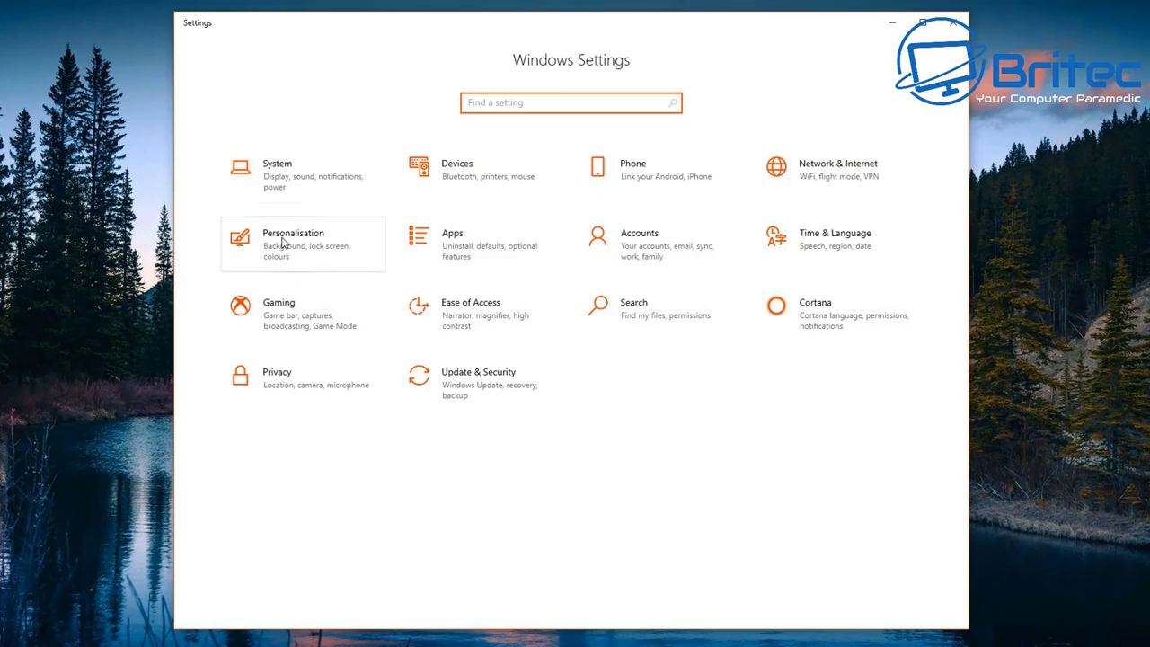
left_click(281, 239)
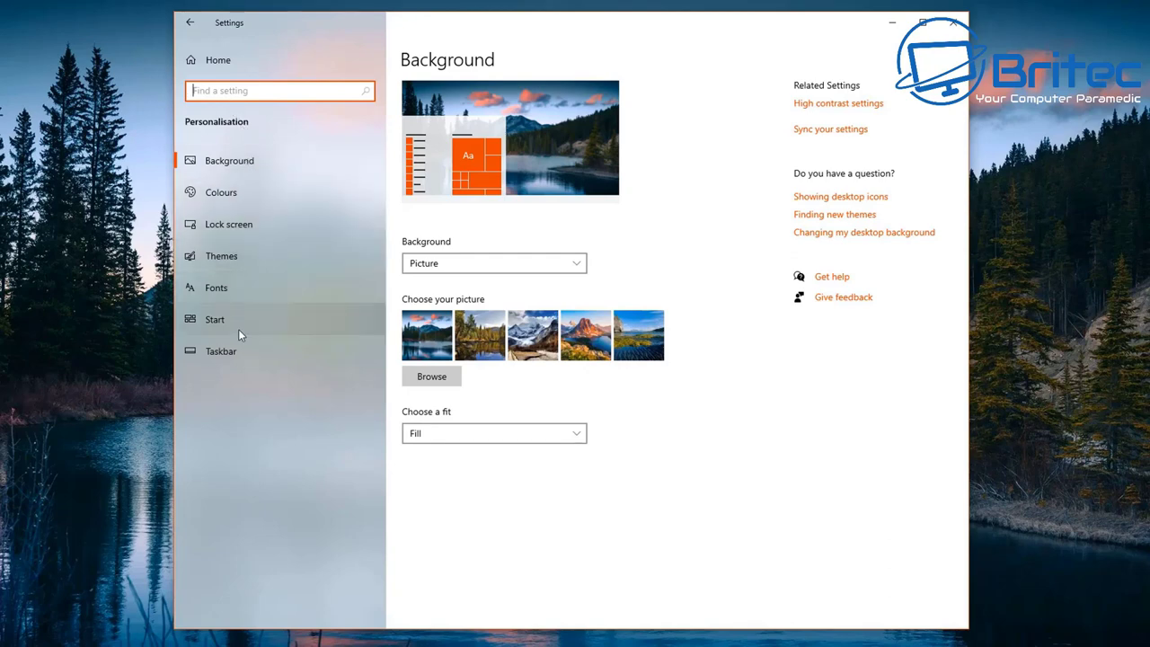
left_click(231, 350)
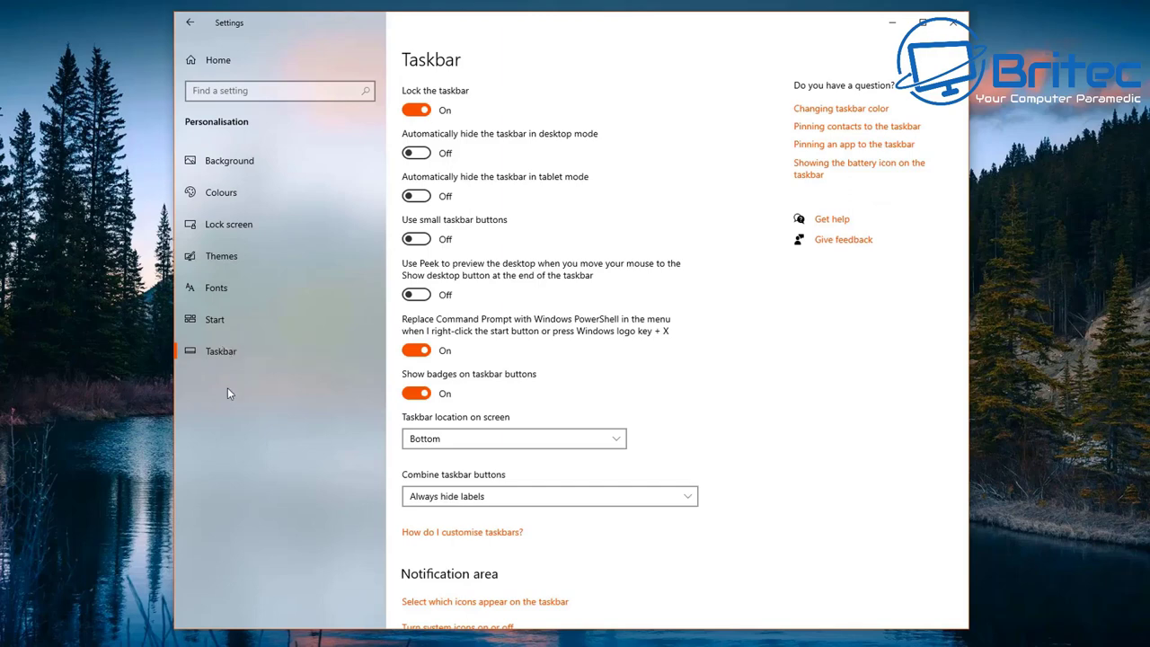
left_click(414, 351)
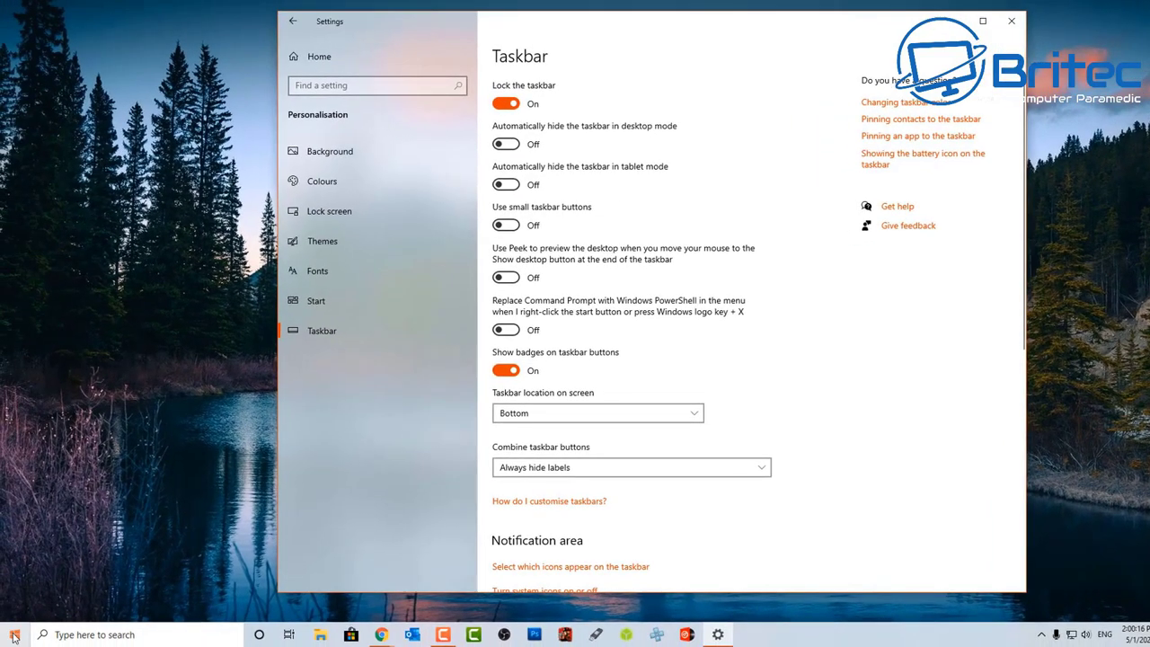
right_click(14, 634)
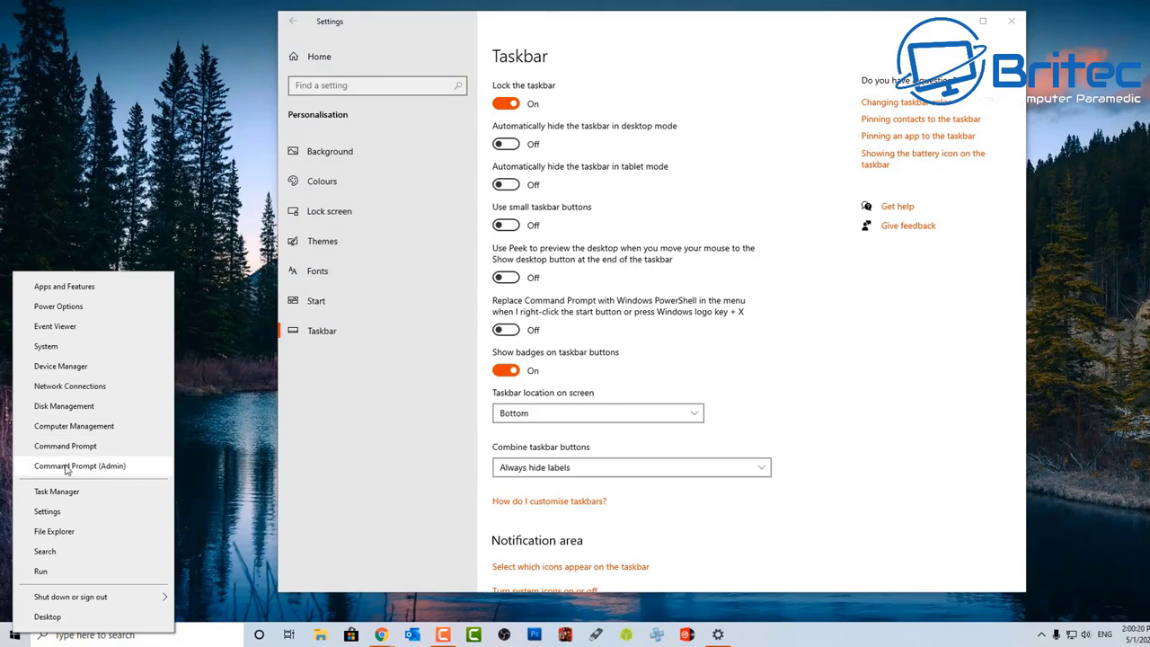
Turn the Windows PowerShell replacement for Command Prompt back on, recheck the Start button's quick links, and close Settings.
left_click(506, 330)
right_click(14, 634)
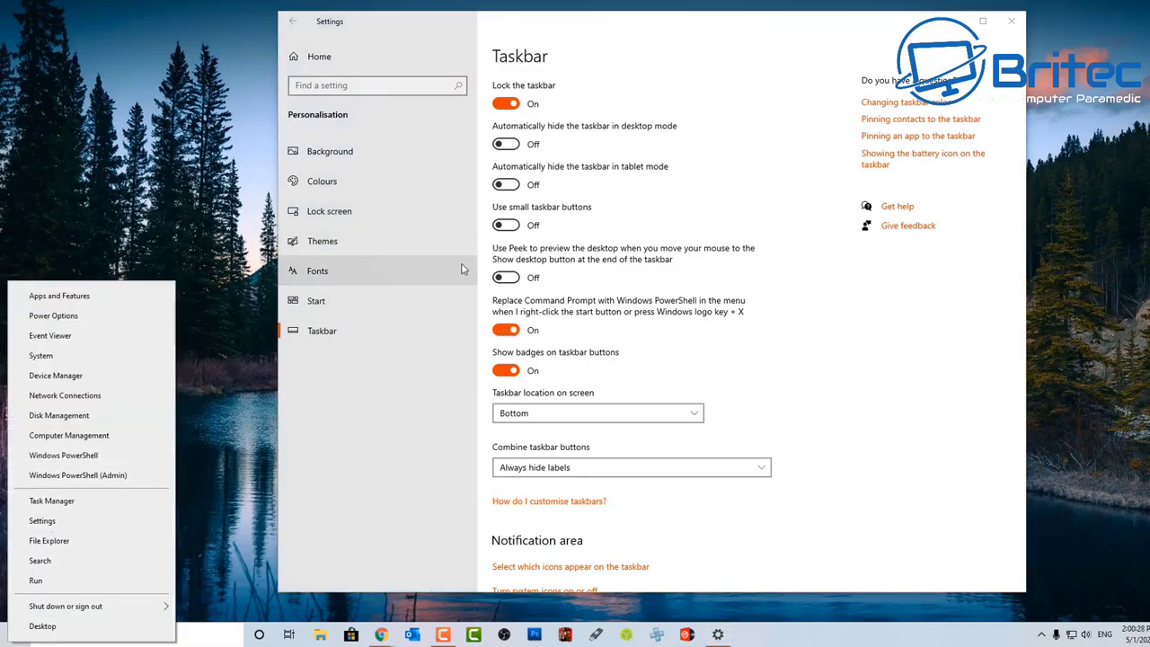
left_click(1096, 400)
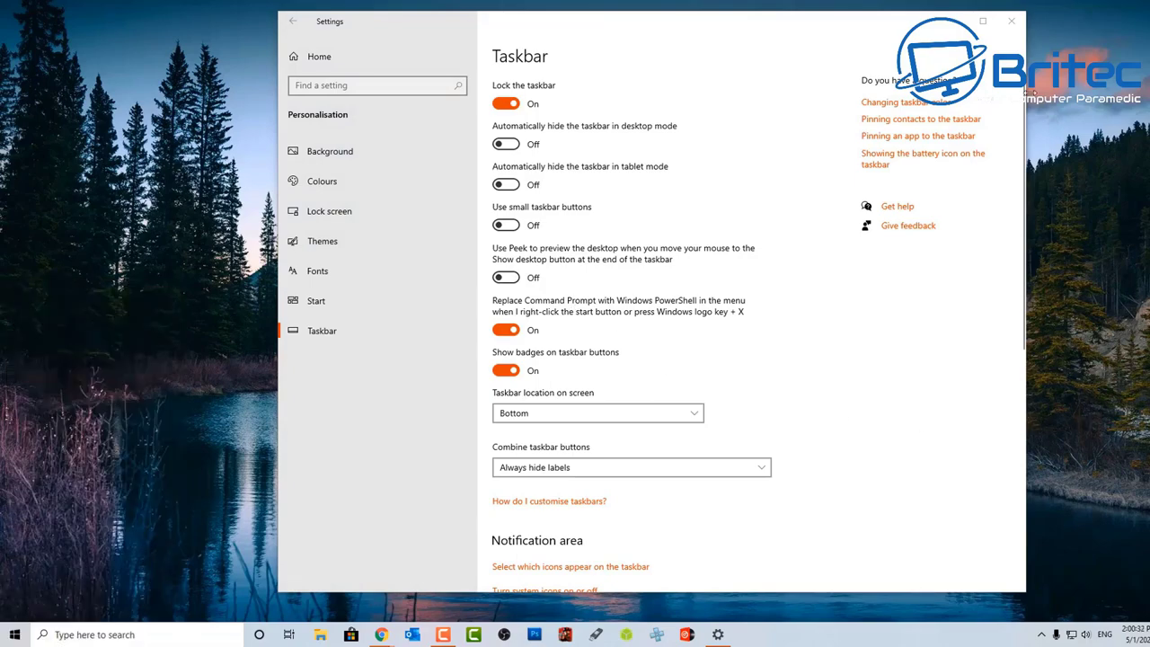
left_click(1012, 21)
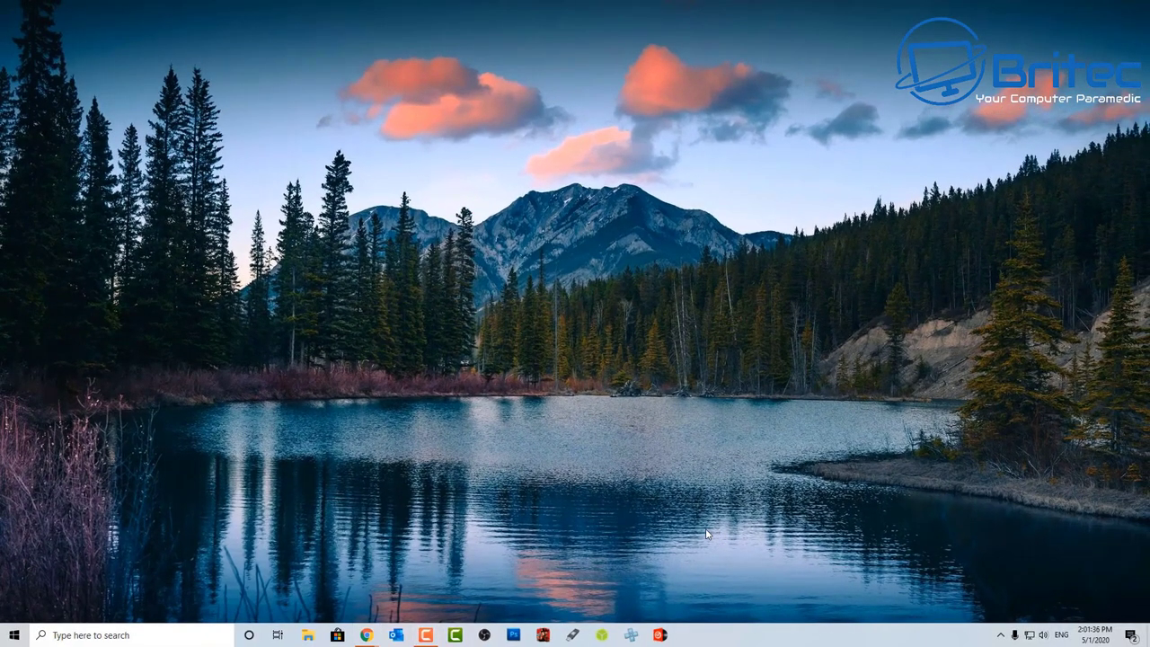
Open File Explorer at This PC and view the standard context options of the Downloads folder.
left_click(308, 635)
left_click_drag(647, 104, 633, 96)
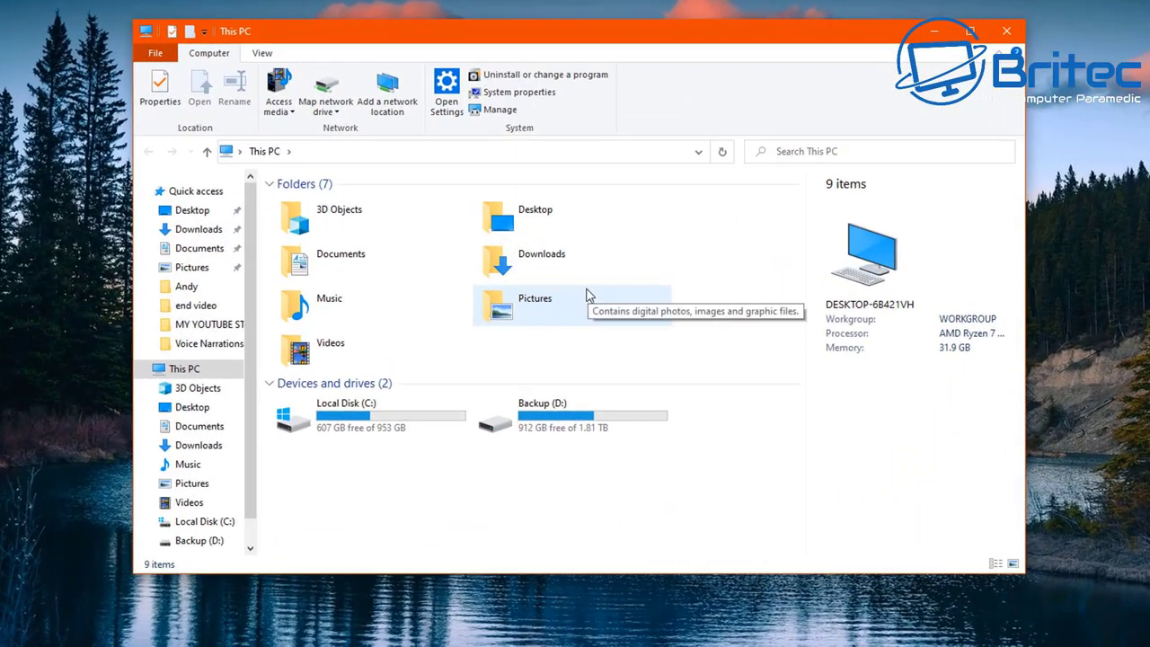
left_click(509, 263)
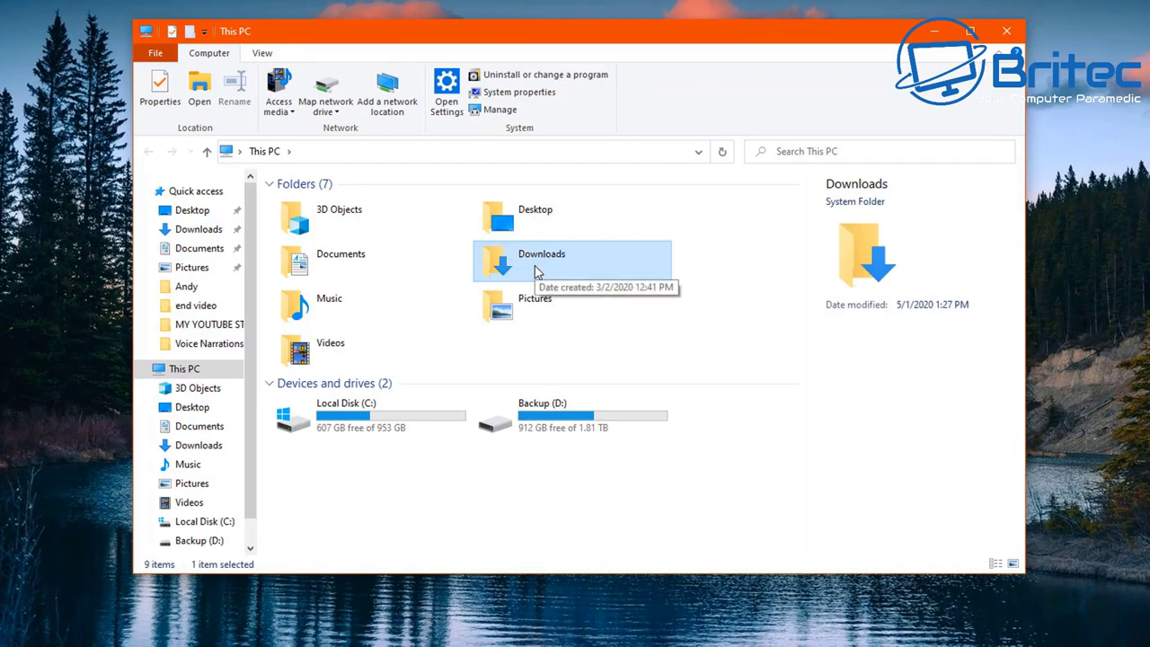
right_click(535, 266)
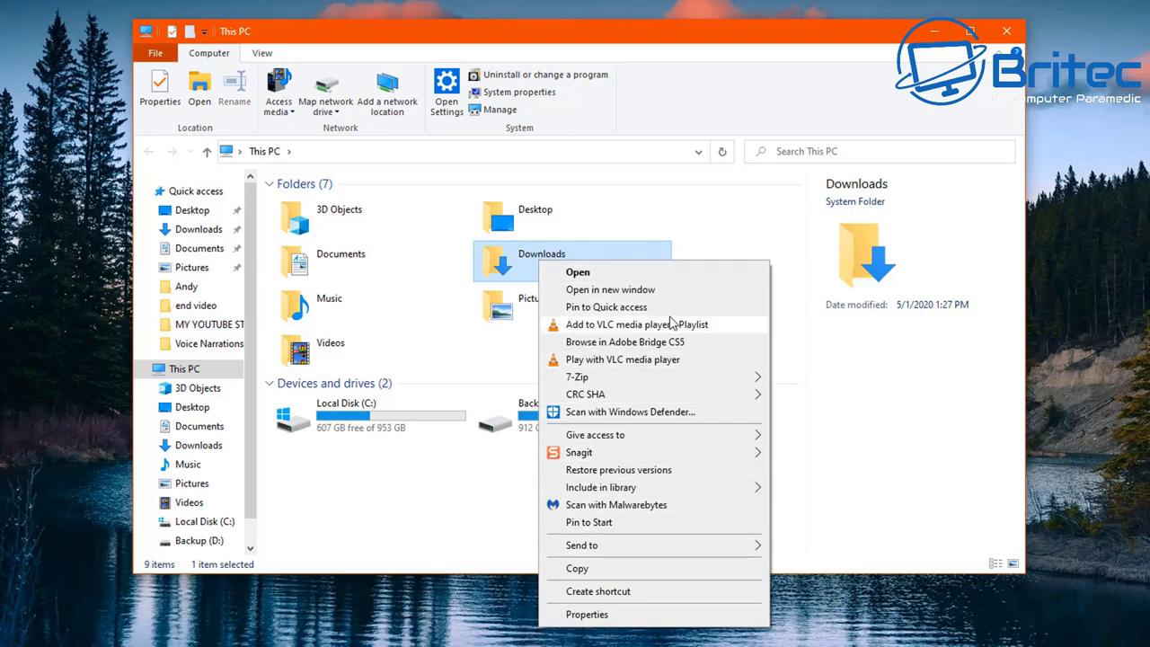
Open a PowerShell window in the Downloads folder from its extended context options, reposition the window and close it.
left_click(502, 263)
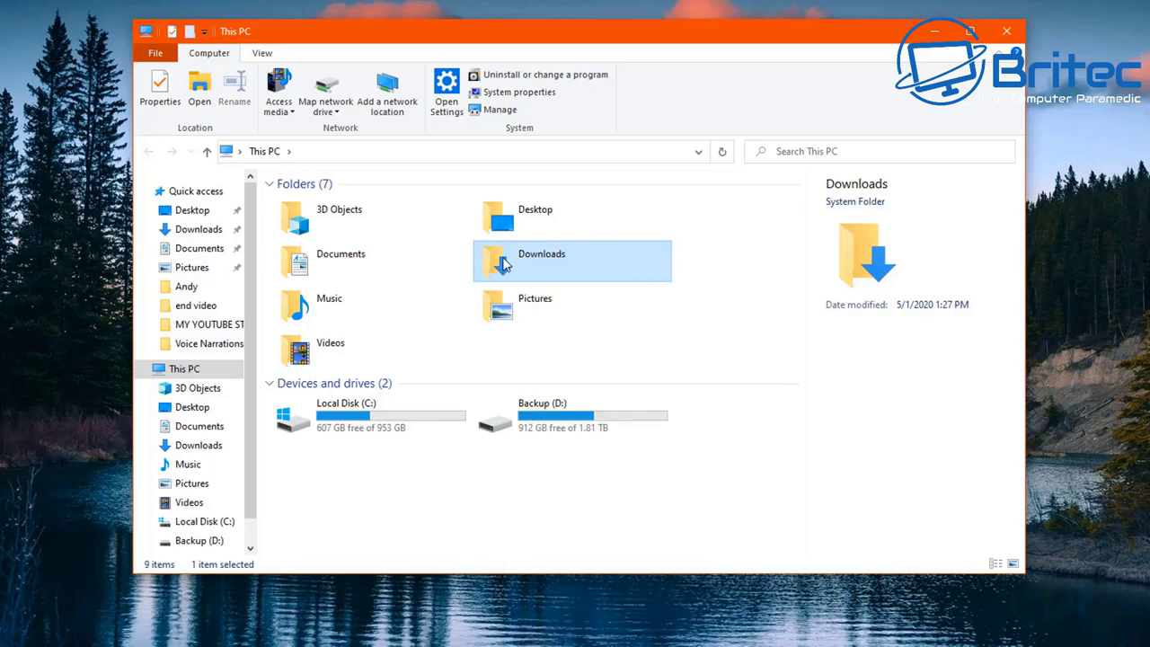
right_click(505, 262)
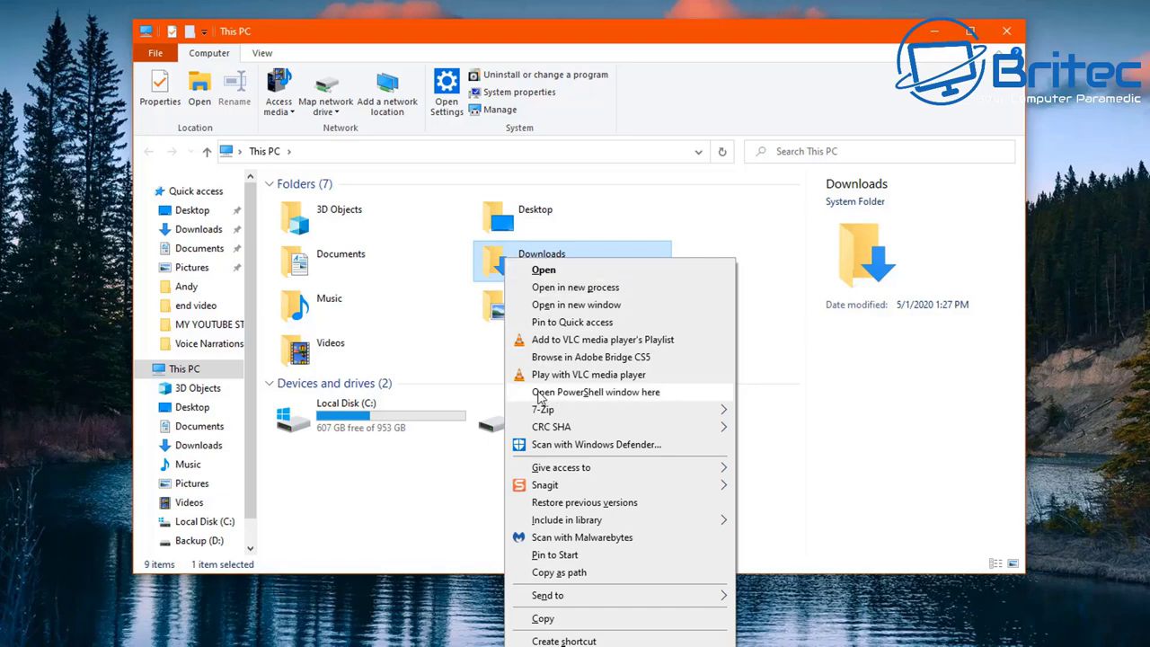
left_click(633, 392)
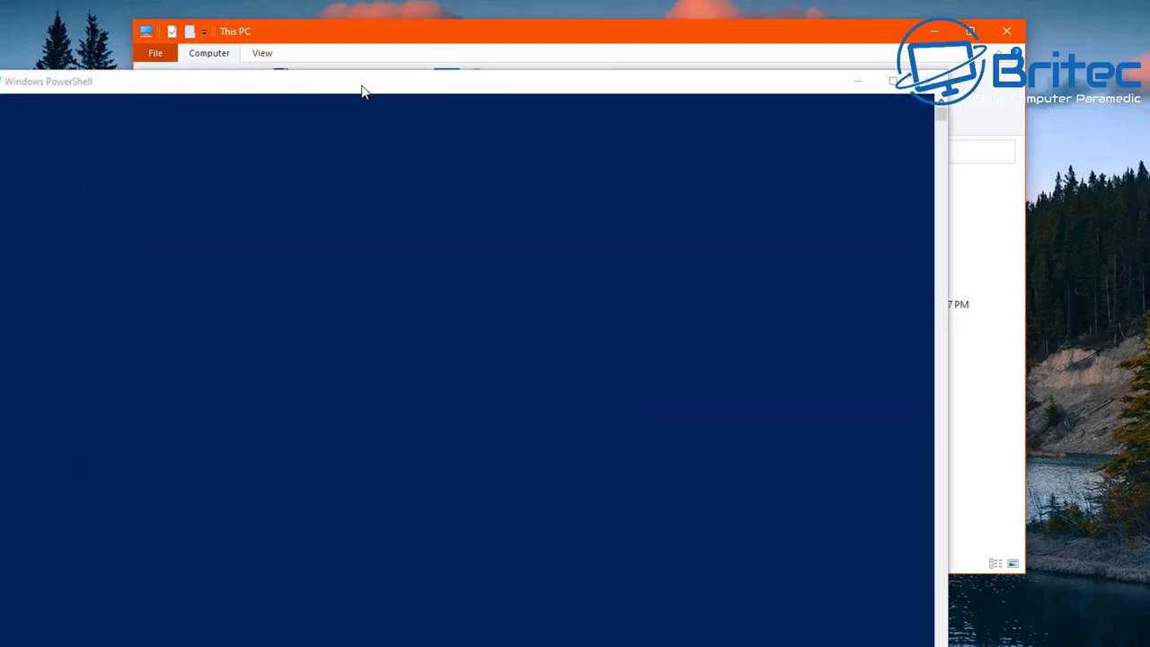
left_click_drag(359, 85, 444, 9)
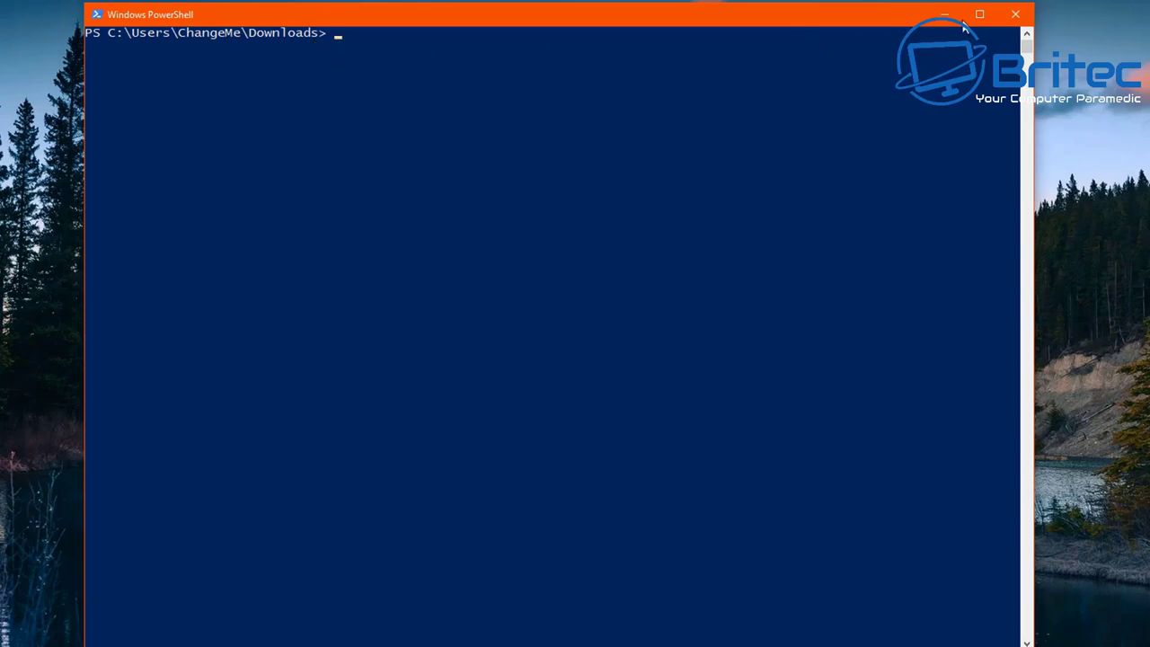
left_click(1016, 18)
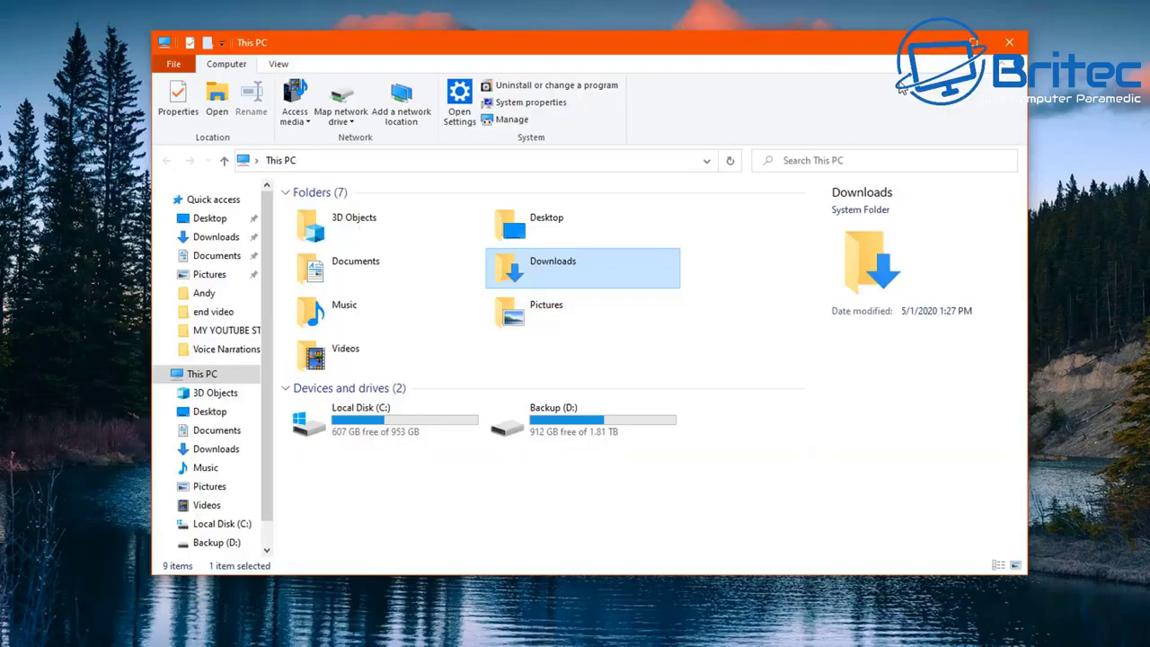
Open a PowerShell window in the Pictures folder from its extended context options, and close it and File Explorer.
left_click(550, 320)
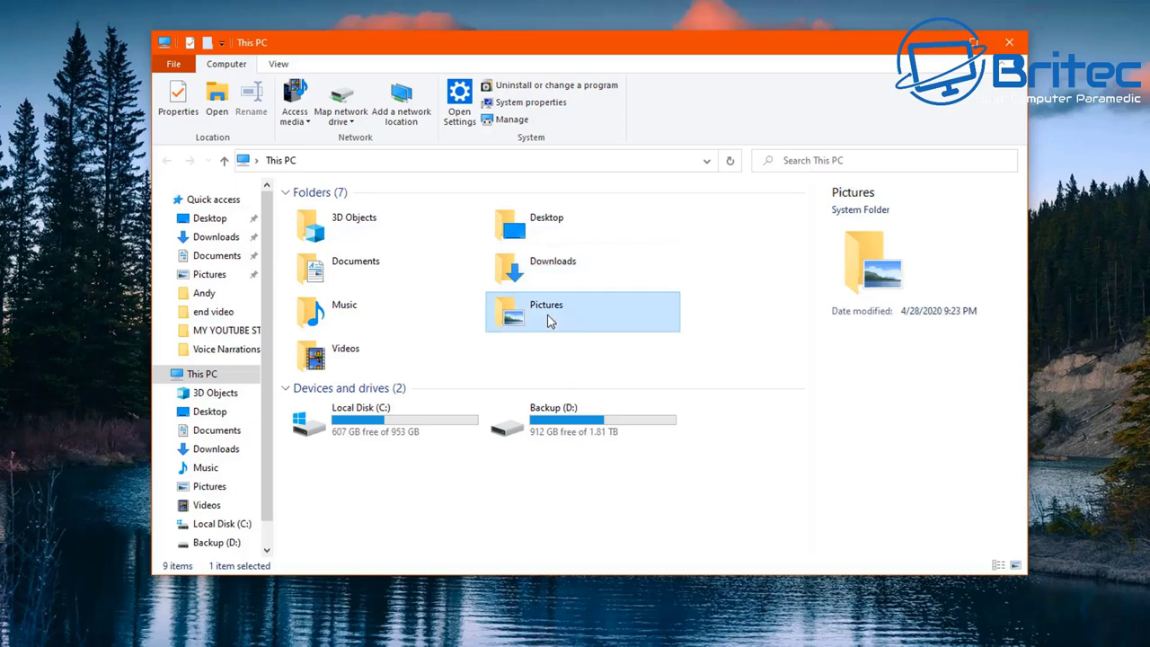
right_click(550, 320)
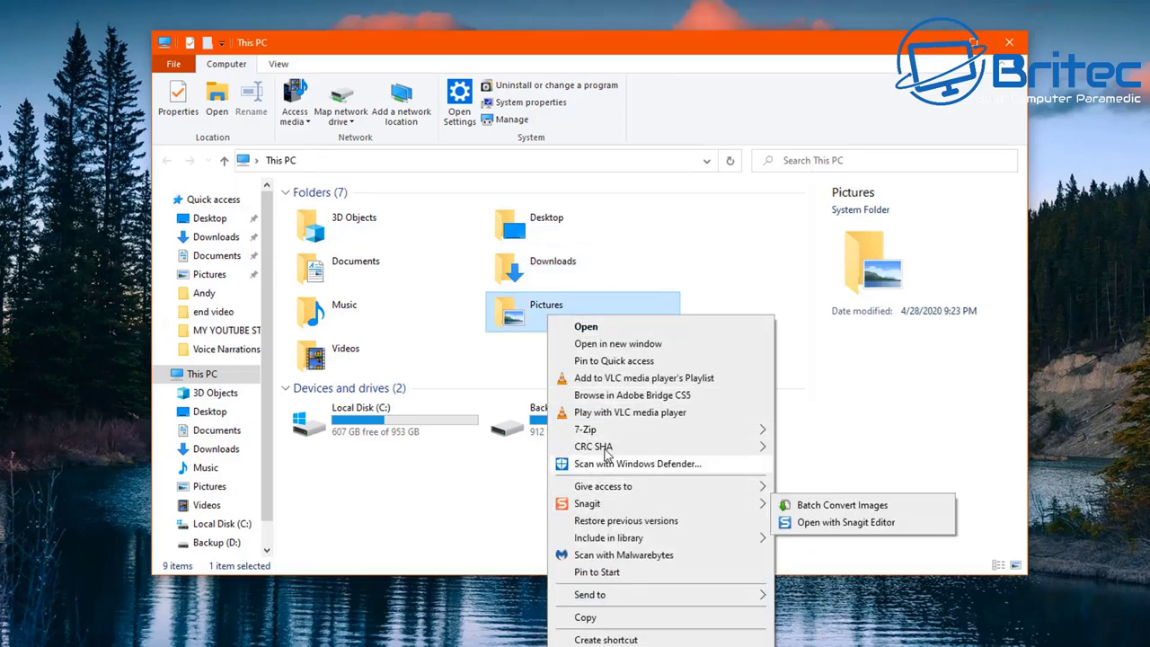
left_click(525, 319)
right_click(525, 319)
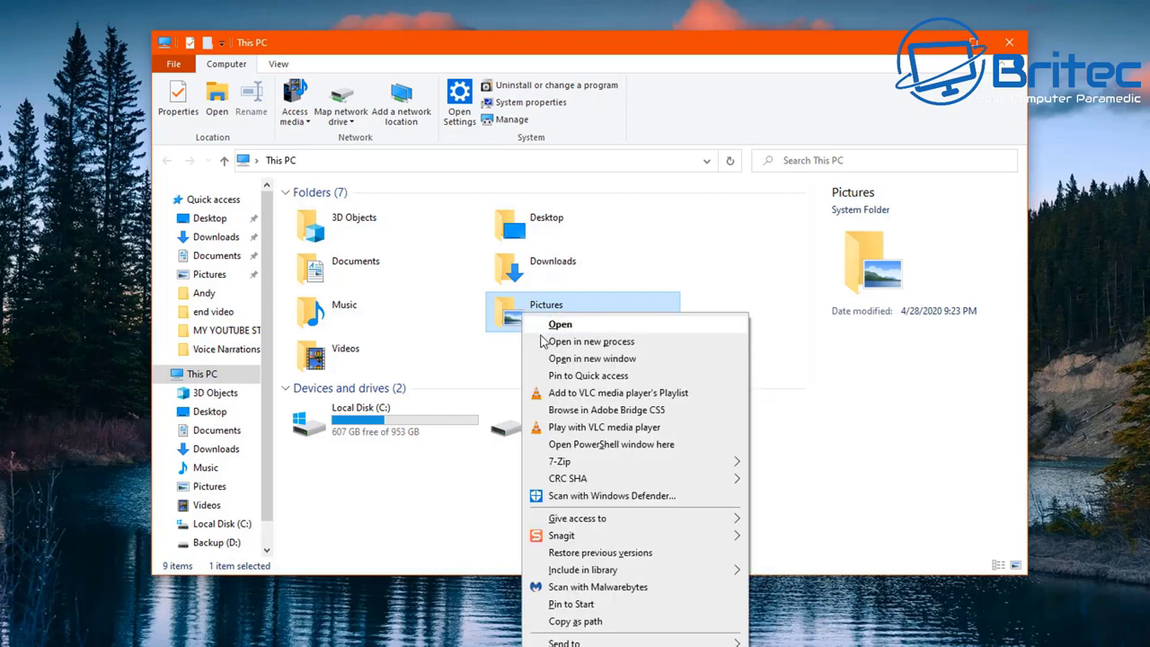
left_click(566, 446)
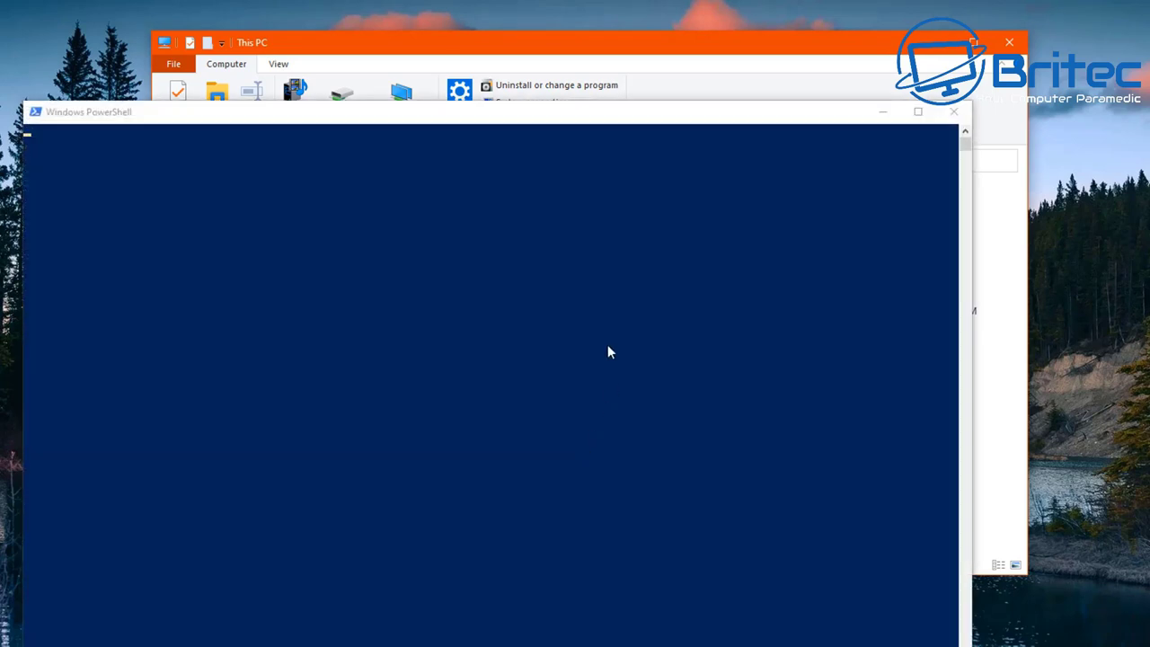
left_click_drag(534, 120, 586, 33)
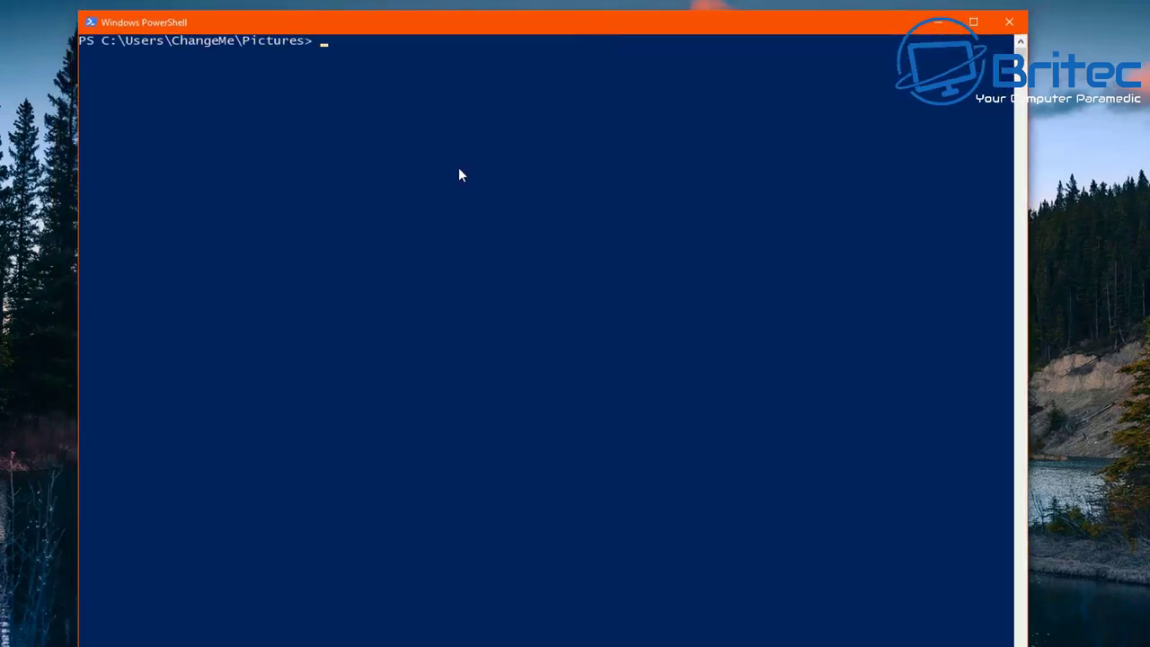
left_click(1009, 22)
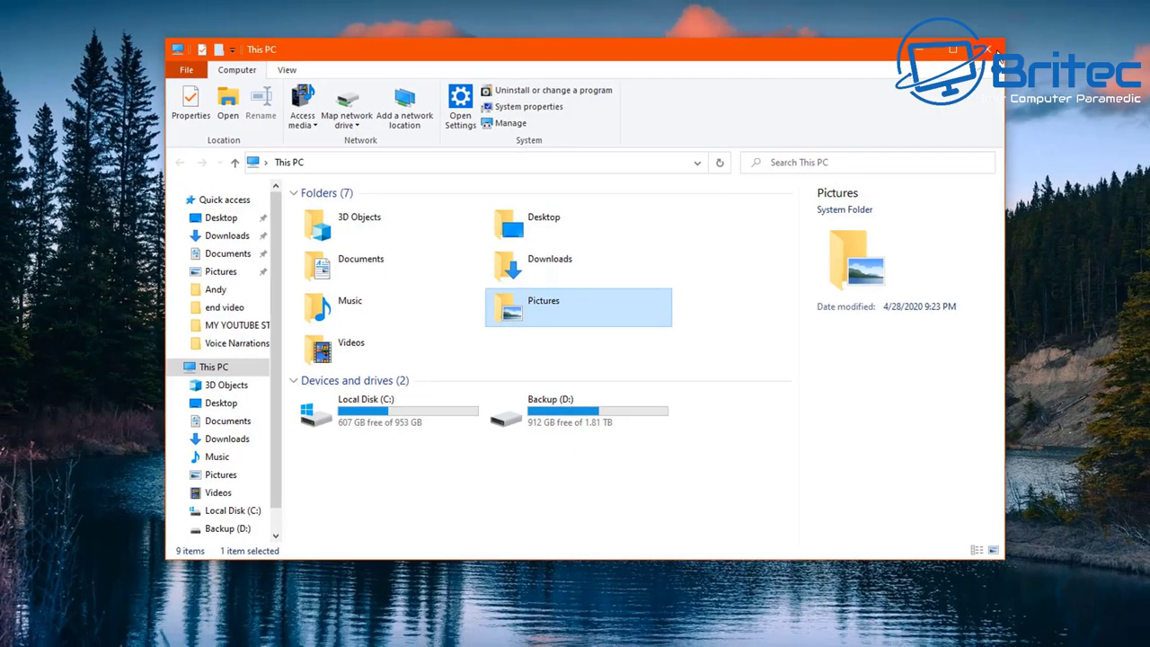
left_click(993, 50)
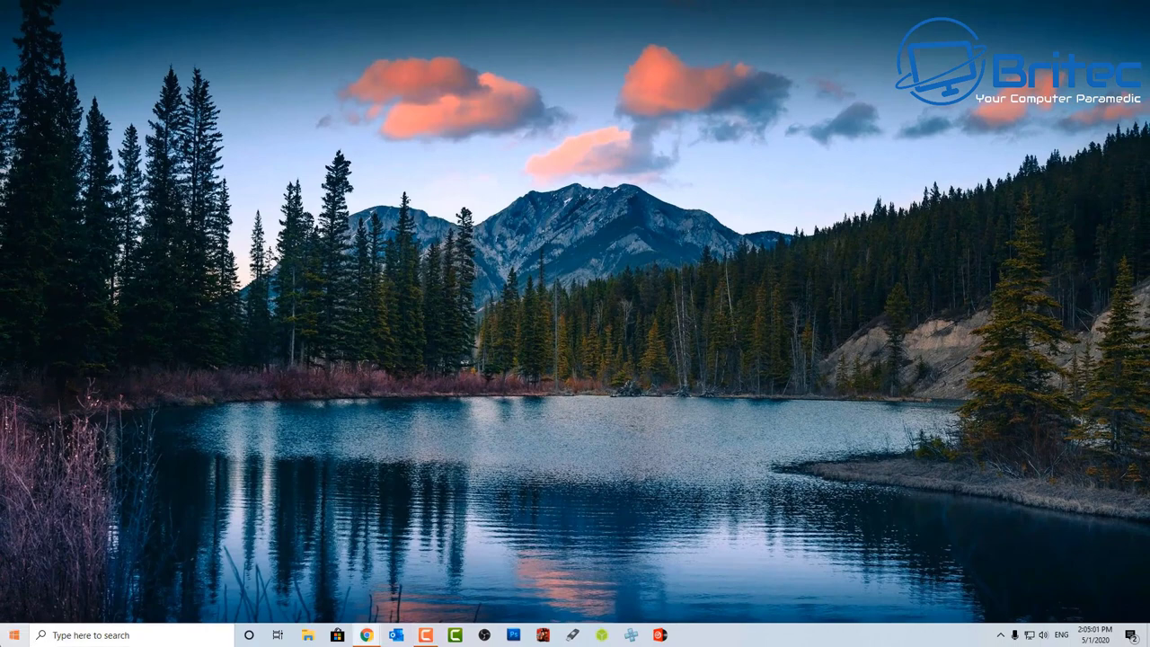
Open an administrator Windows PowerShell window, centre it on the desktop, and open its Properties dialog over the middle of the window.
right_click(14, 635)
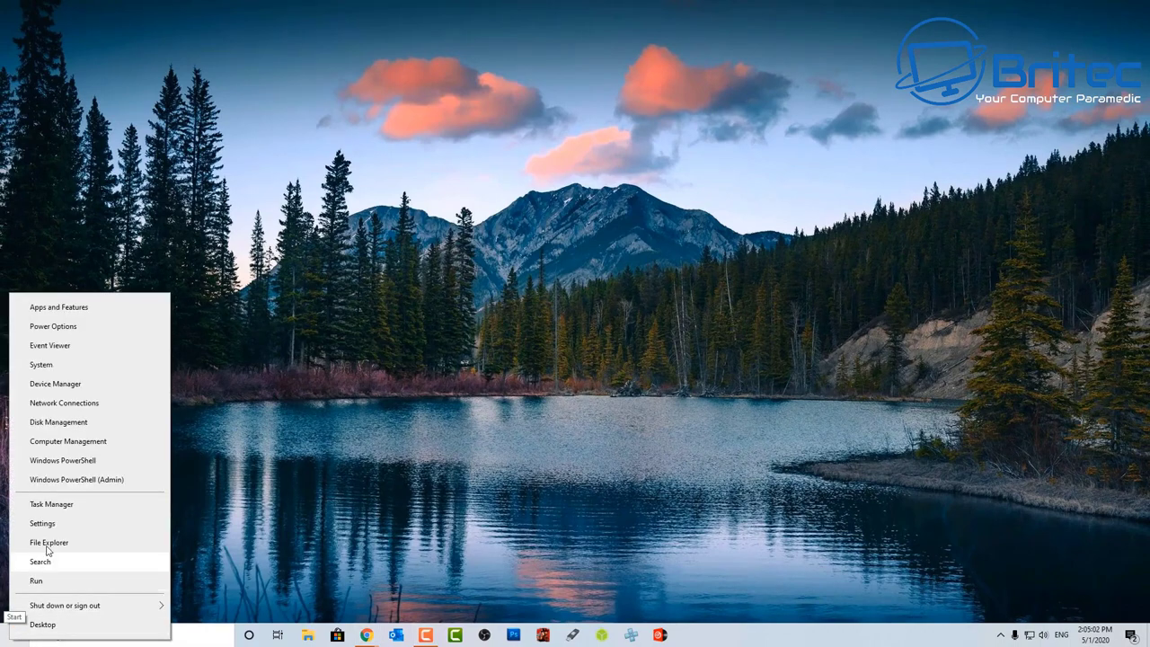
left_click(68, 480)
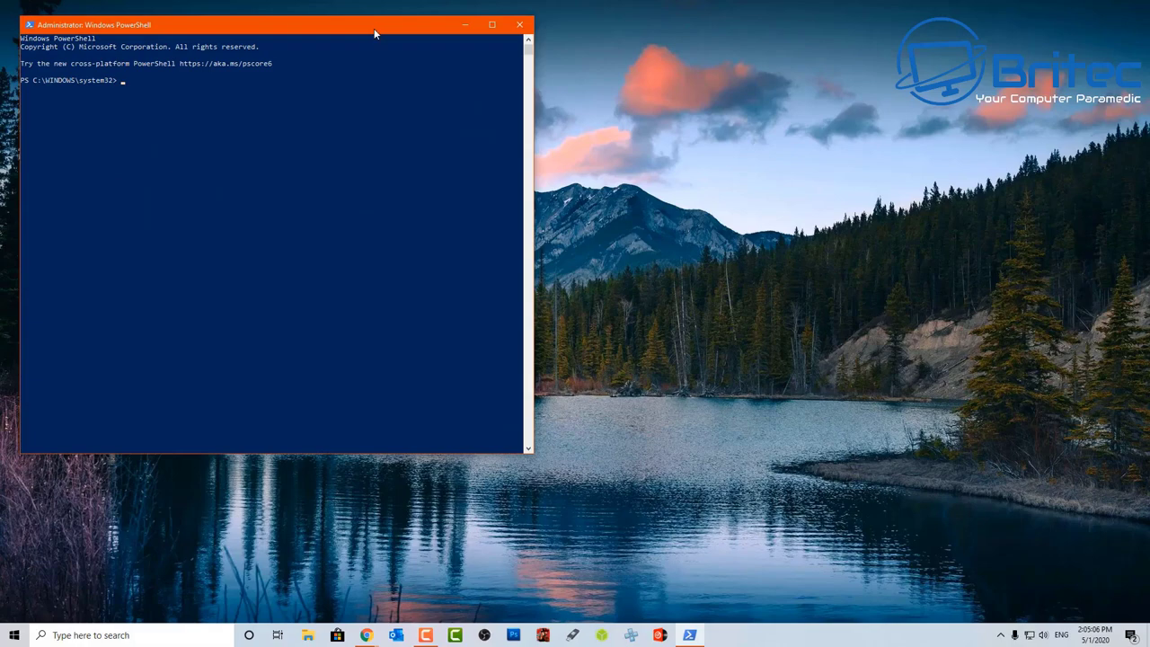
left_click_drag(375, 33, 643, 94)
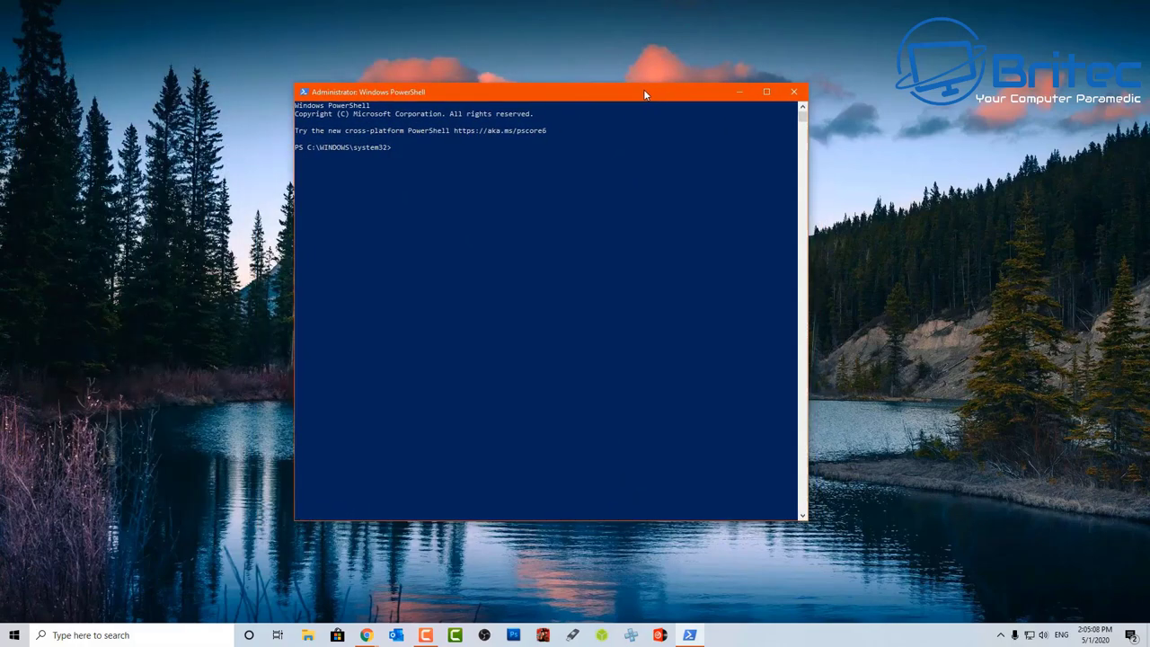
right_click(538, 94)
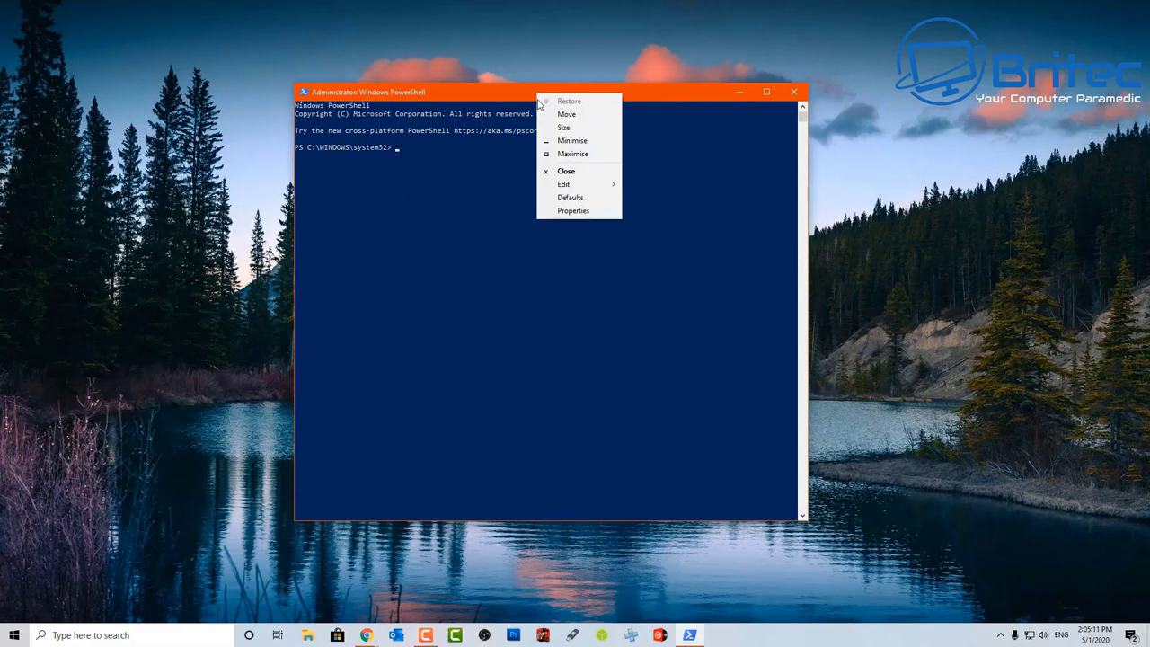
left_click(562, 212)
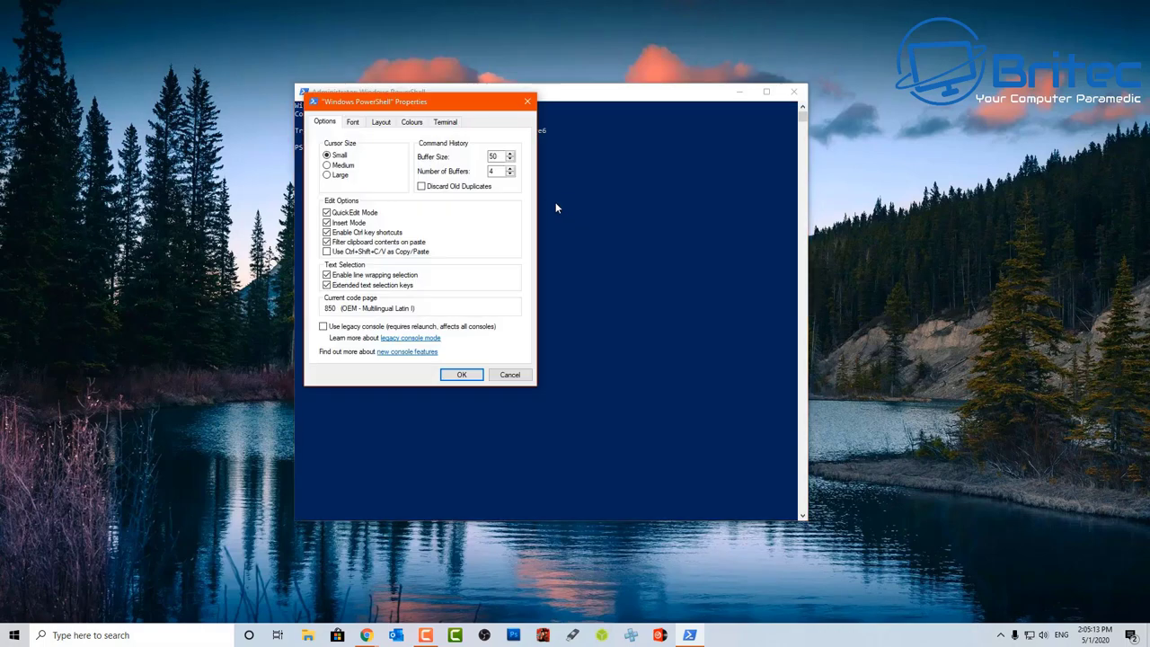
left_click_drag(438, 101, 549, 161)
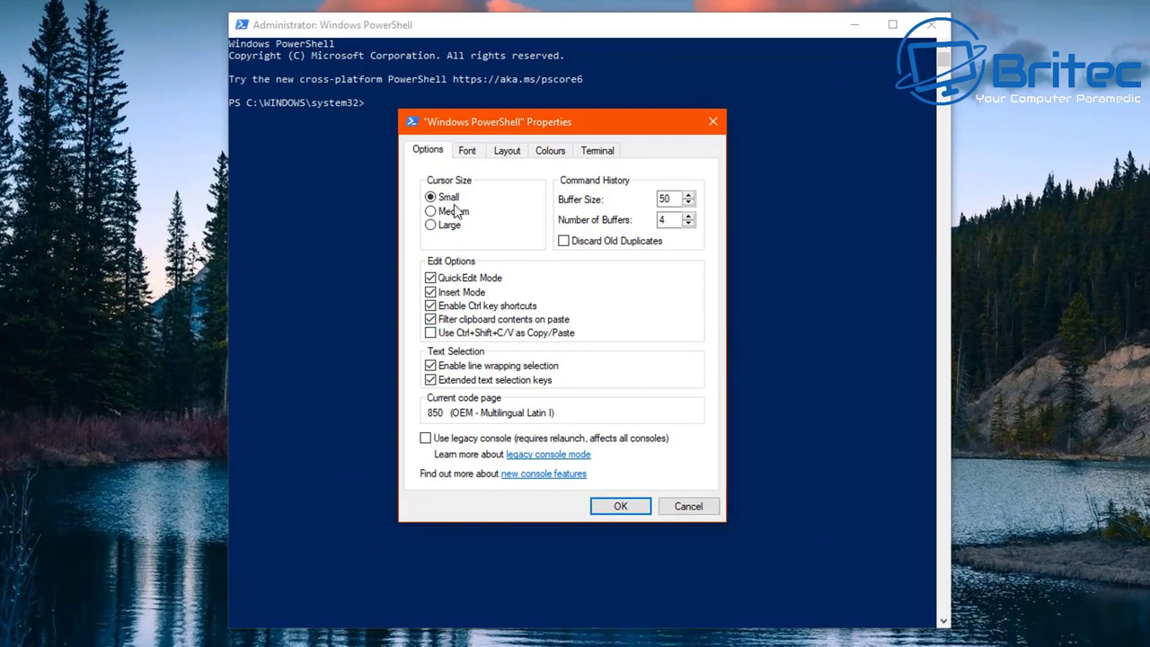
Set the PowerShell screen background to teal (0, 128, 128), apply it, and enter some random test text at the prompt.
left_click(549, 151)
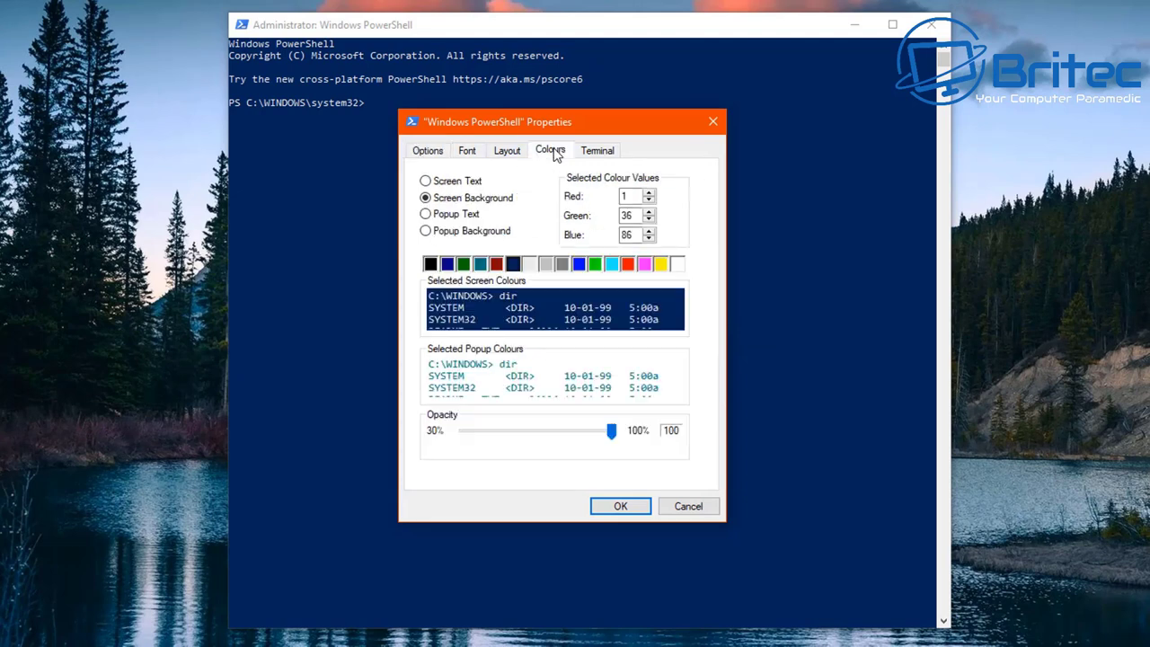
left_click(480, 264)
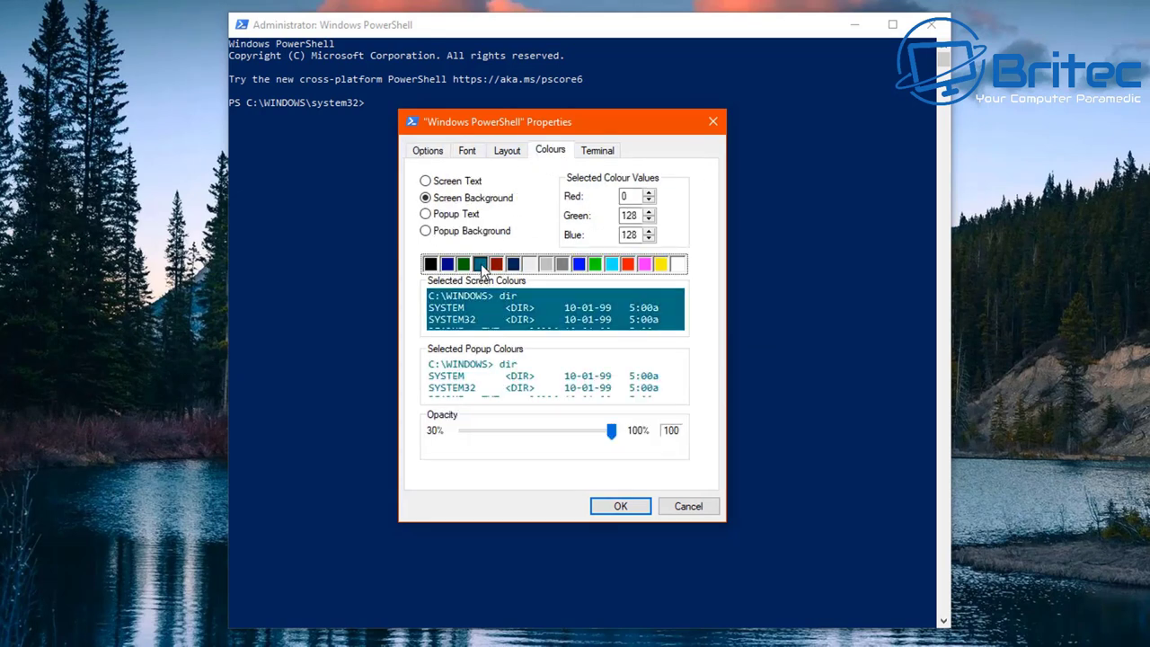
left_click(617, 506)
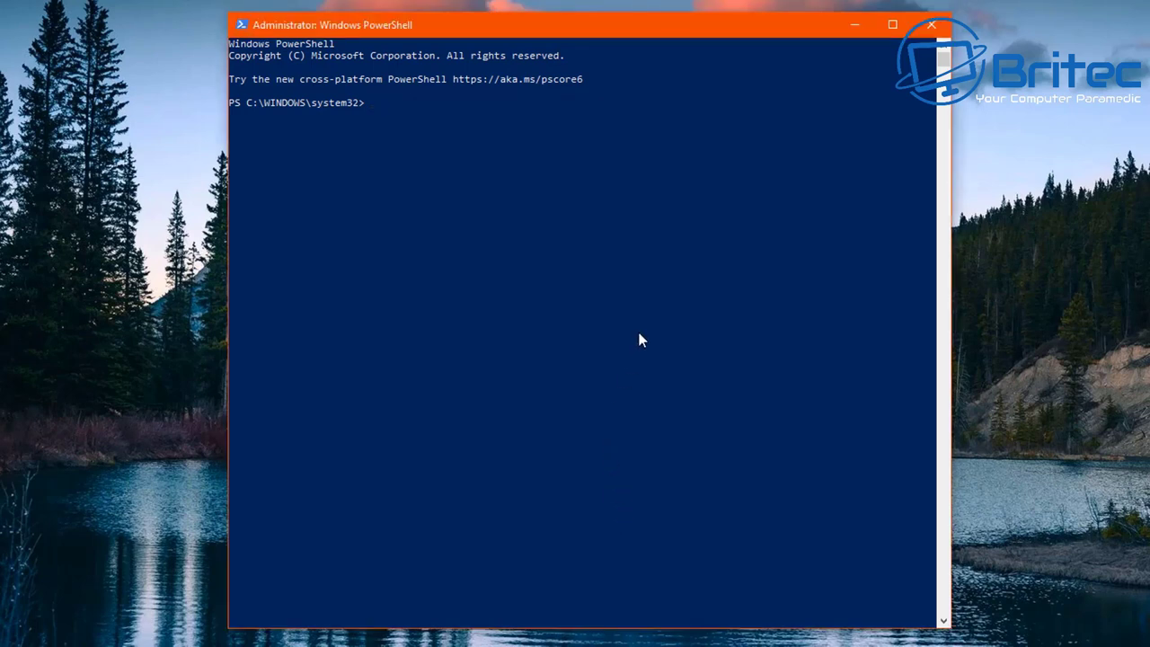
type("n")
type("fhhfhfhfhf")
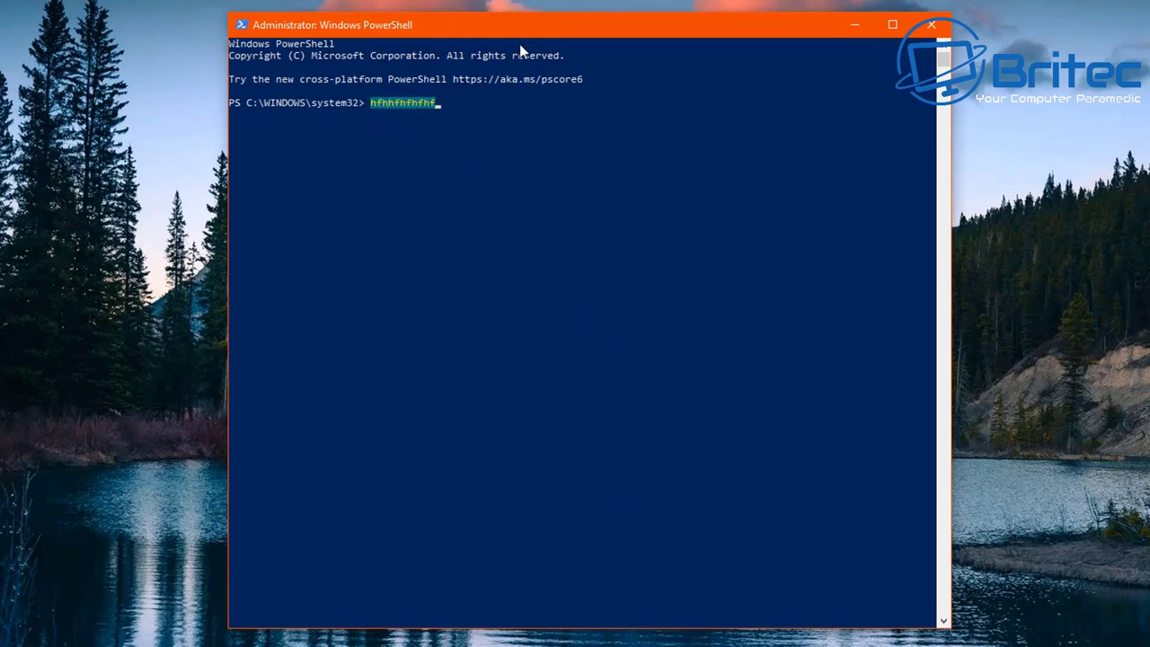
Reopen the PowerShell window's Properties, view the layout settings, and return to the colour and opacity settings.
right_click(528, 28)
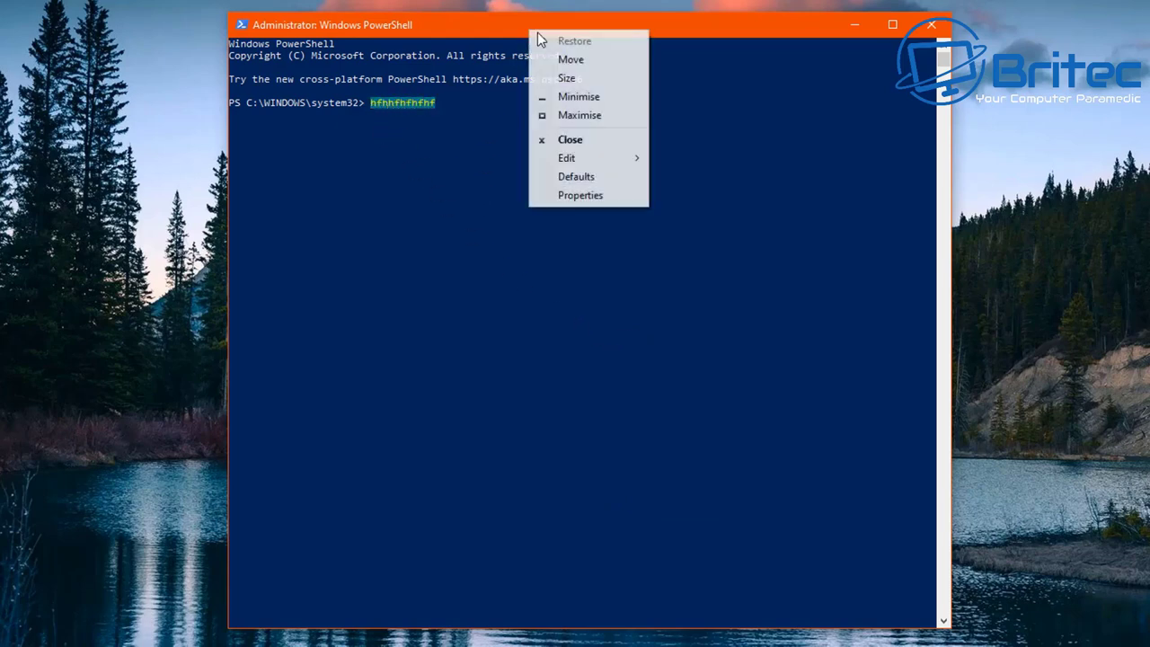
left_click(602, 197)
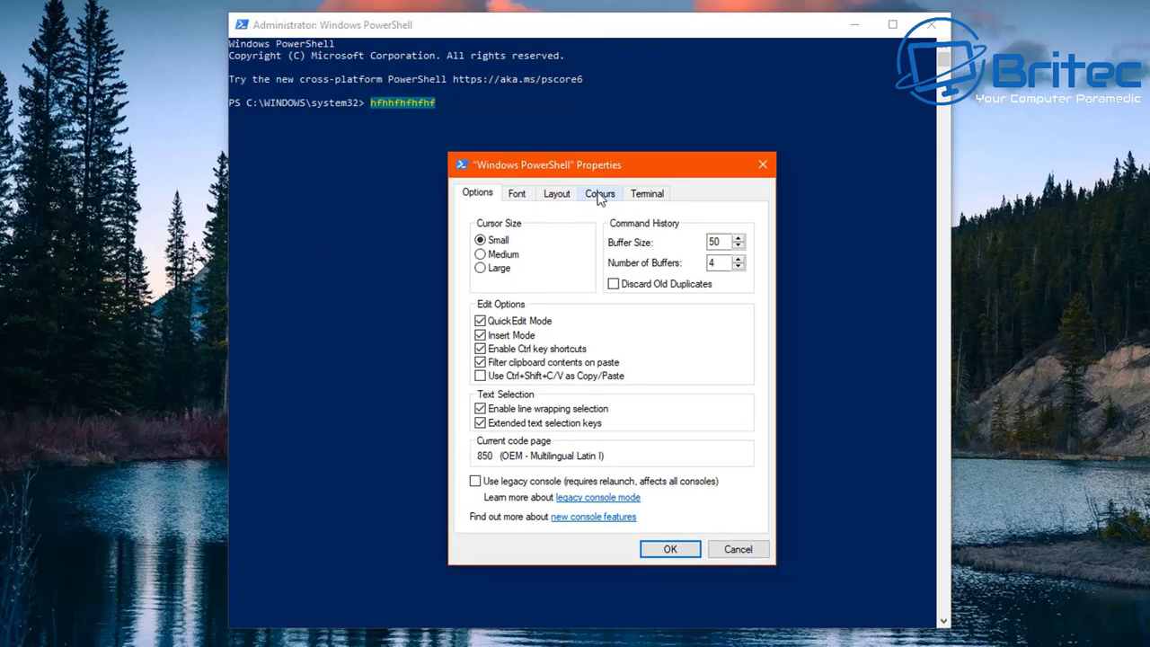
left_click(600, 196)
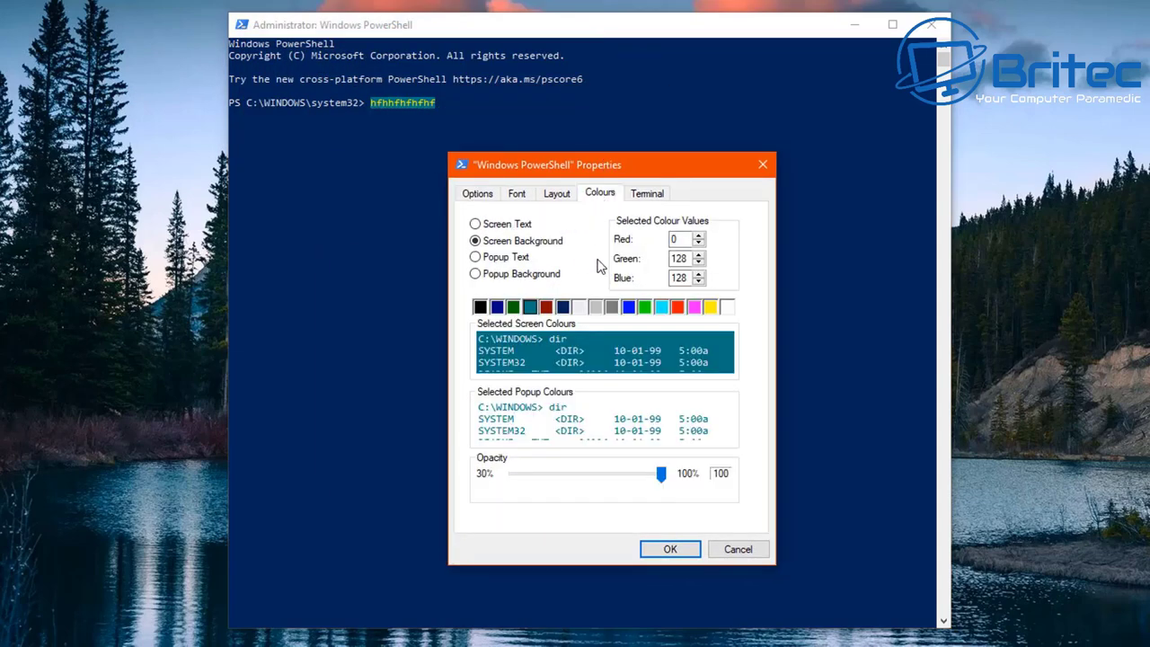
left_click(557, 194)
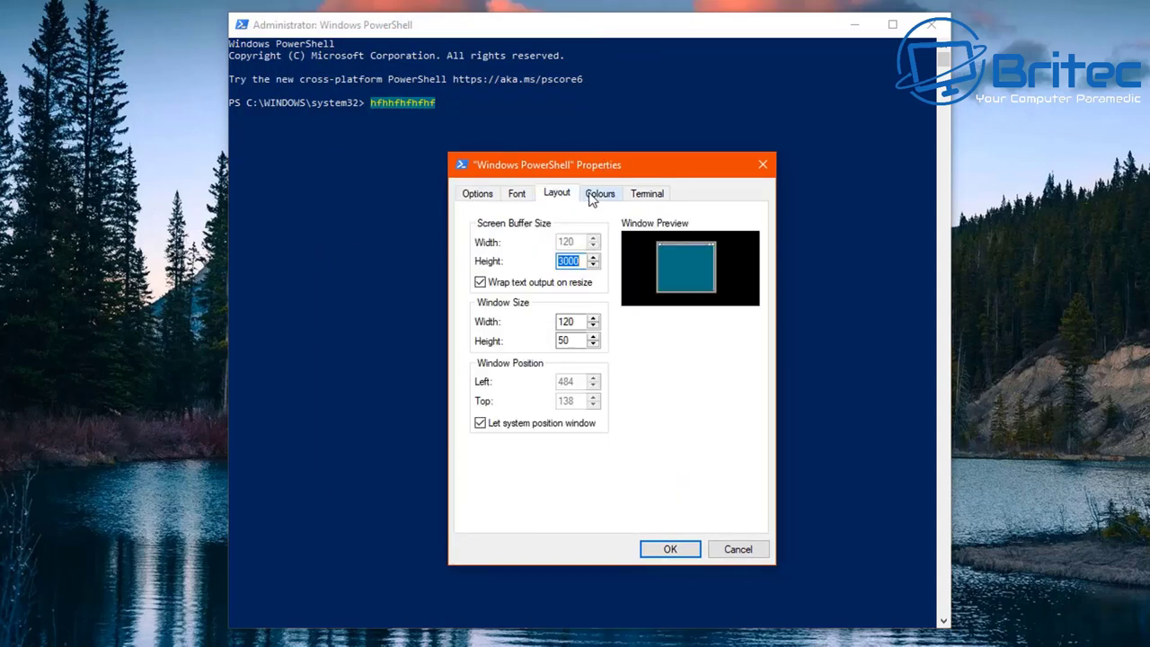
left_click(594, 195)
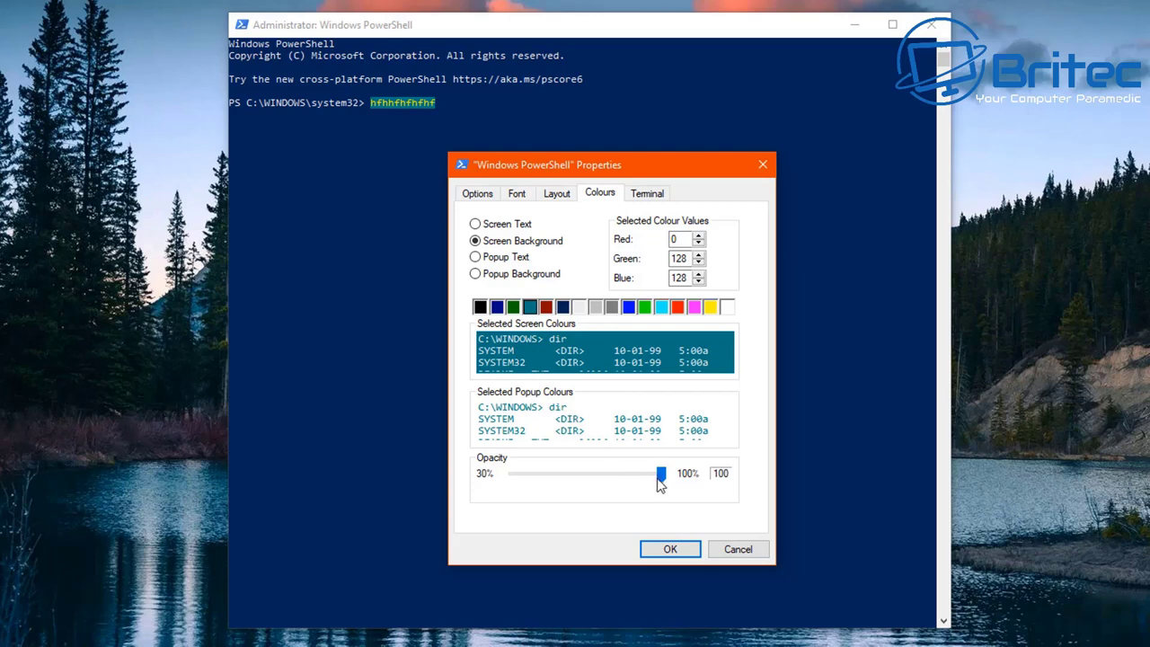
left_click_drag(662, 475, 693, 490)
Preview black, dark blue, cyan, navy and grey screen backgrounds, and apply bright blue (0, 0, 255).
left_click(480, 308)
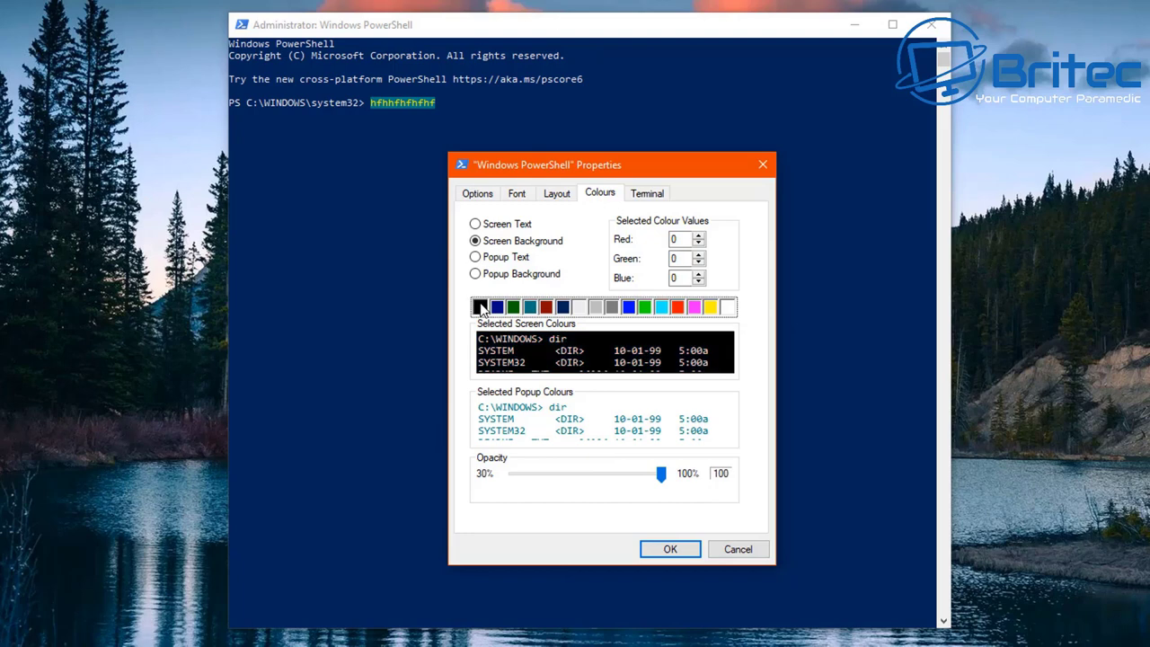
left_click(500, 308)
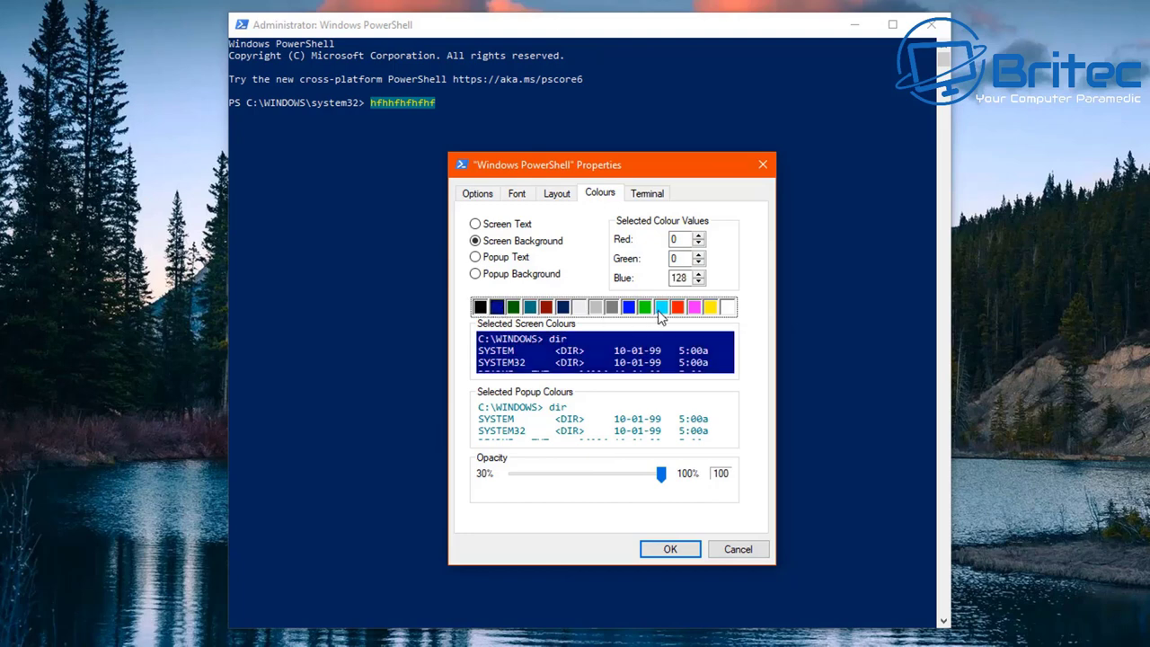
left_click(661, 309)
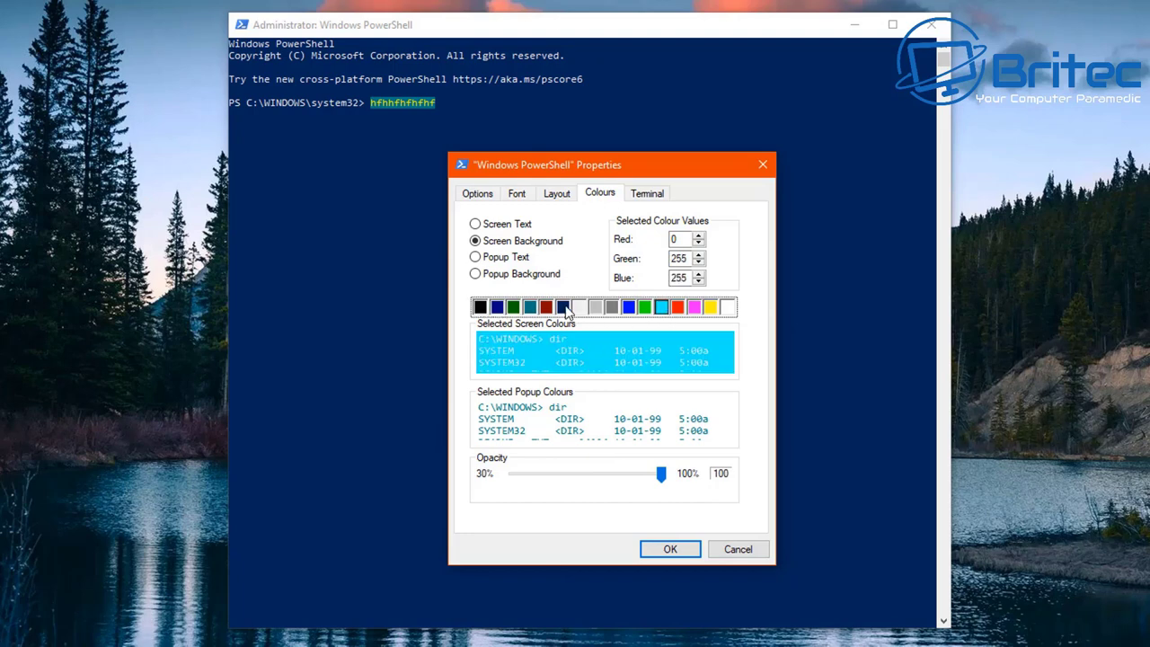
left_click(564, 308)
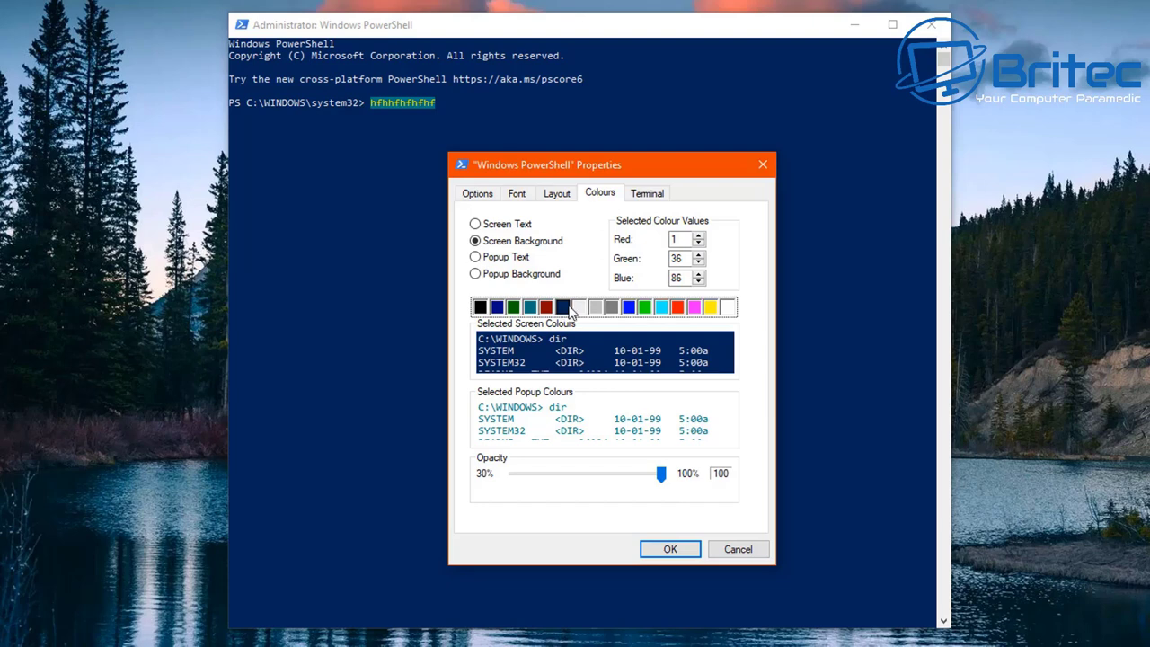
left_click(611, 308)
left_click(628, 308)
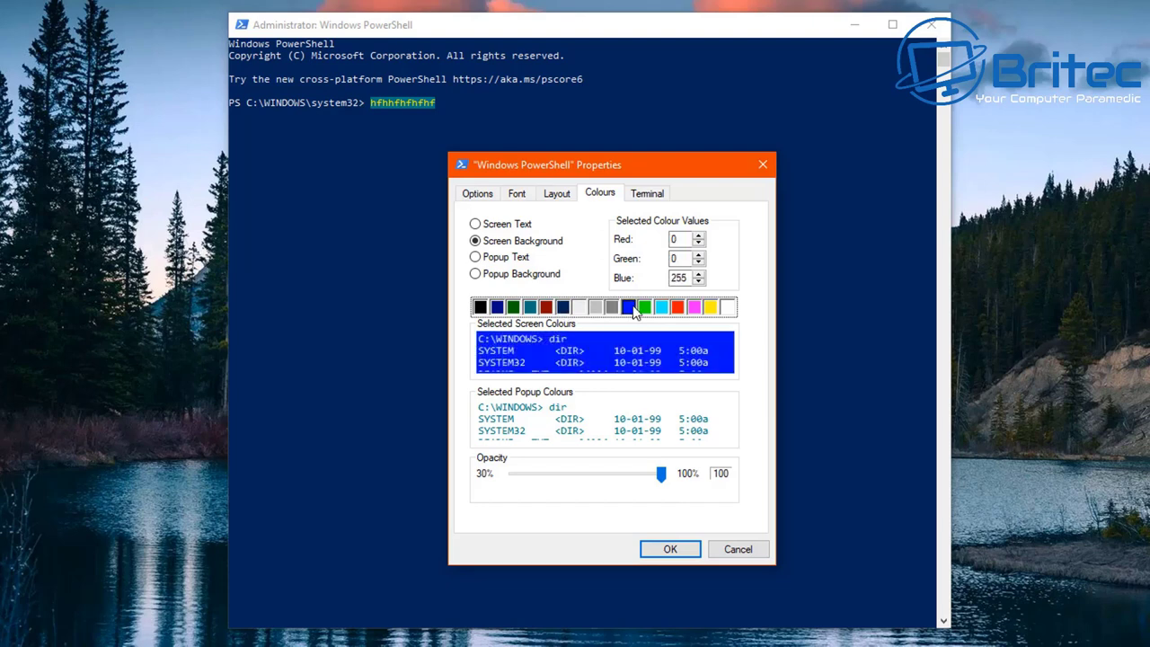
left_click(670, 548)
Close the PowerShell window, open a new administrator PowerShell window to check the background colour, and centre it.
left_click(932, 25)
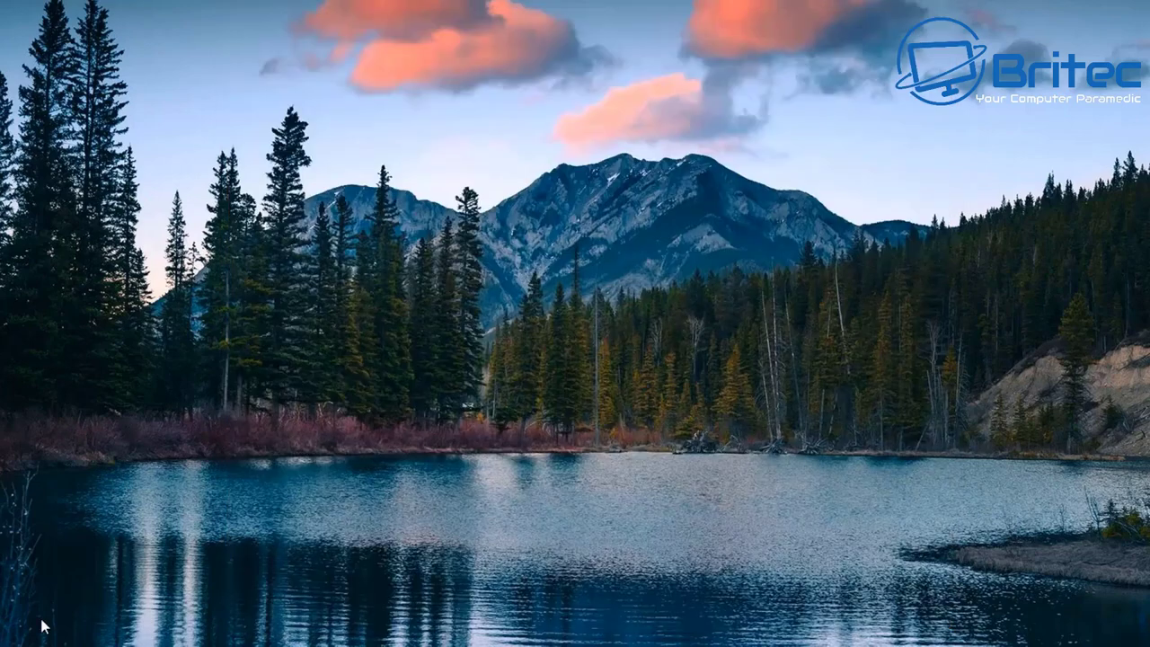
right_click(9, 642)
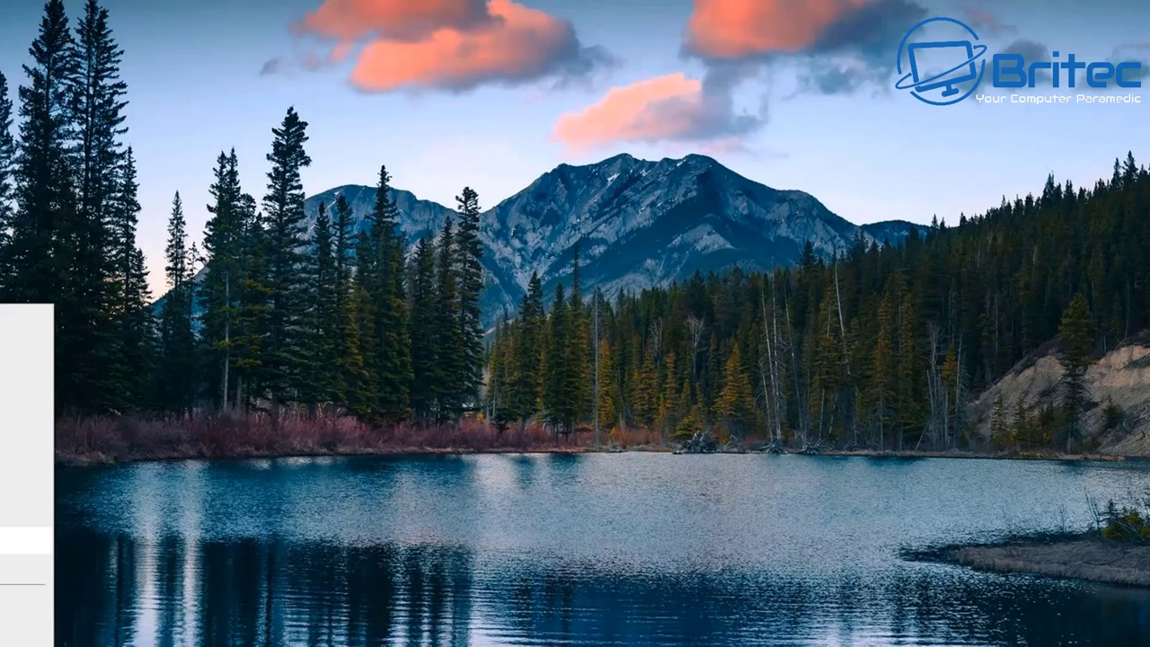
left_click(25, 567)
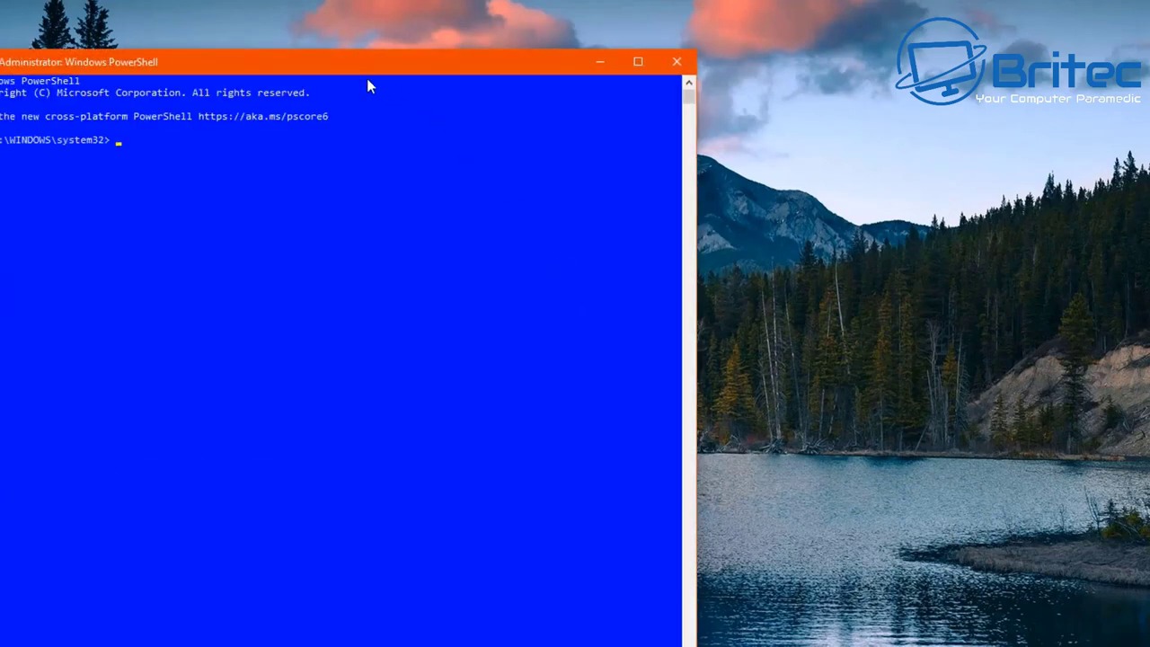
left_click_drag(368, 86, 626, 32)
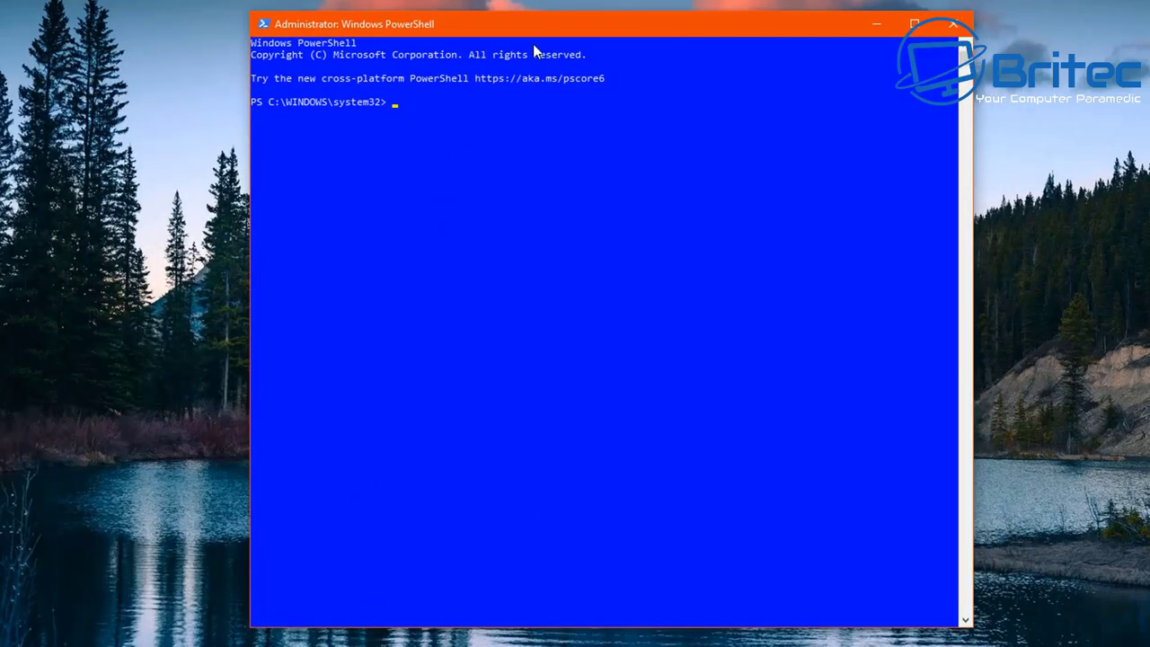
Open the new PowerShell window's colour properties, preview a dark green screen background, and select teal (0, 128, 128).
right_click(550, 25)
left_click(619, 188)
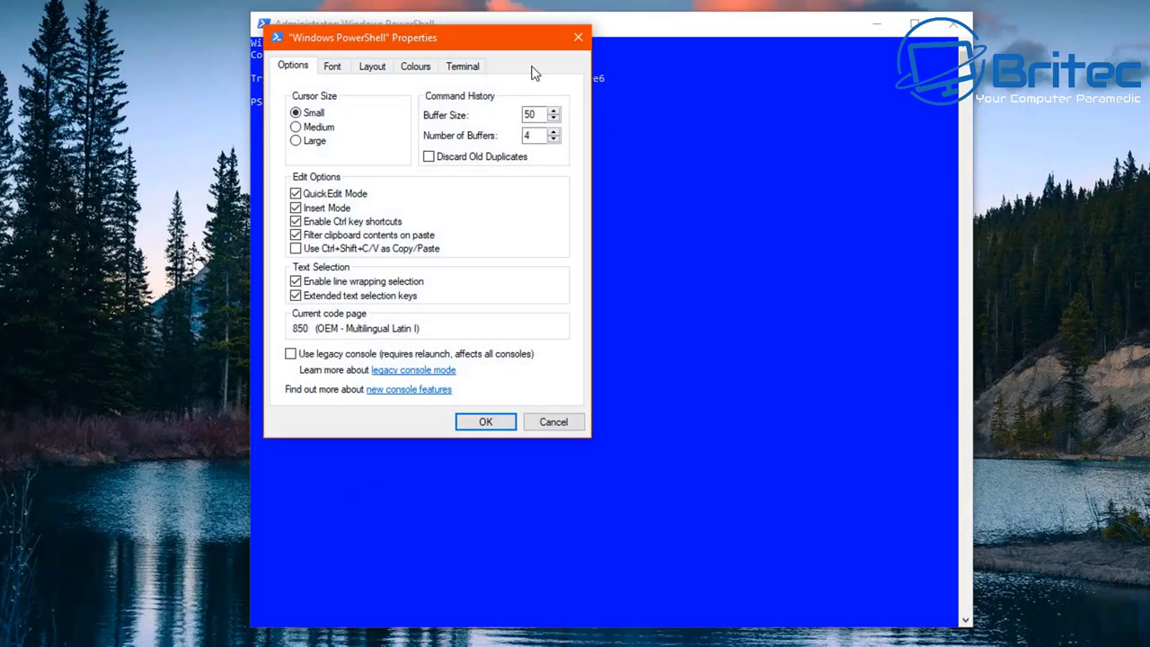
left_click(625, 155)
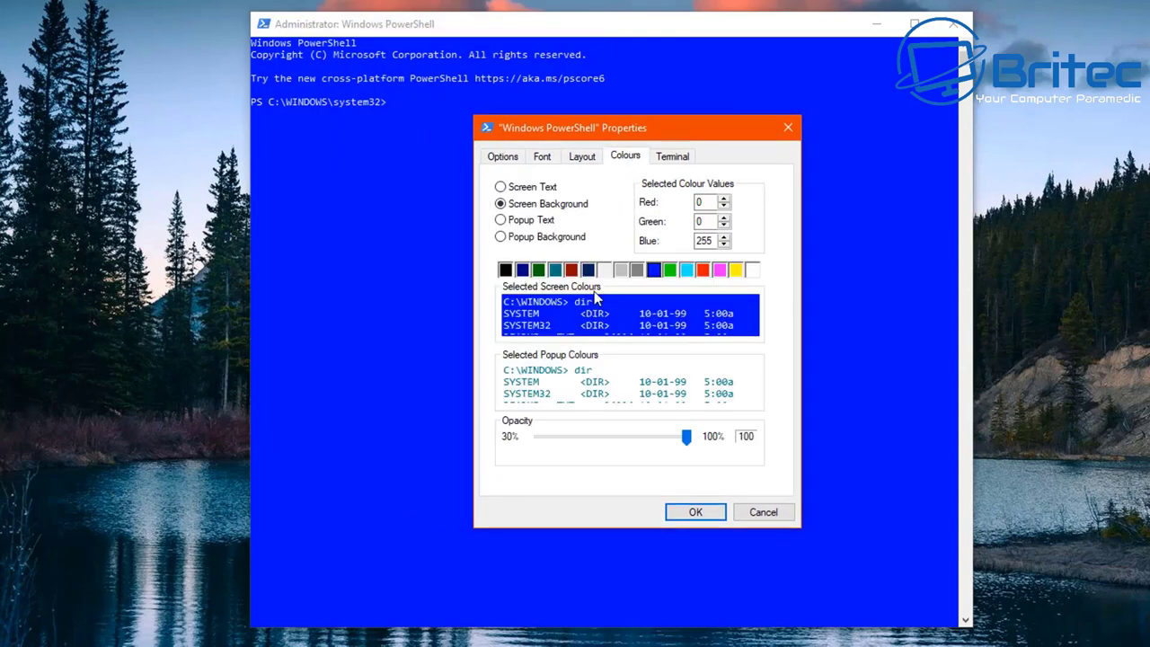
left_click(539, 270)
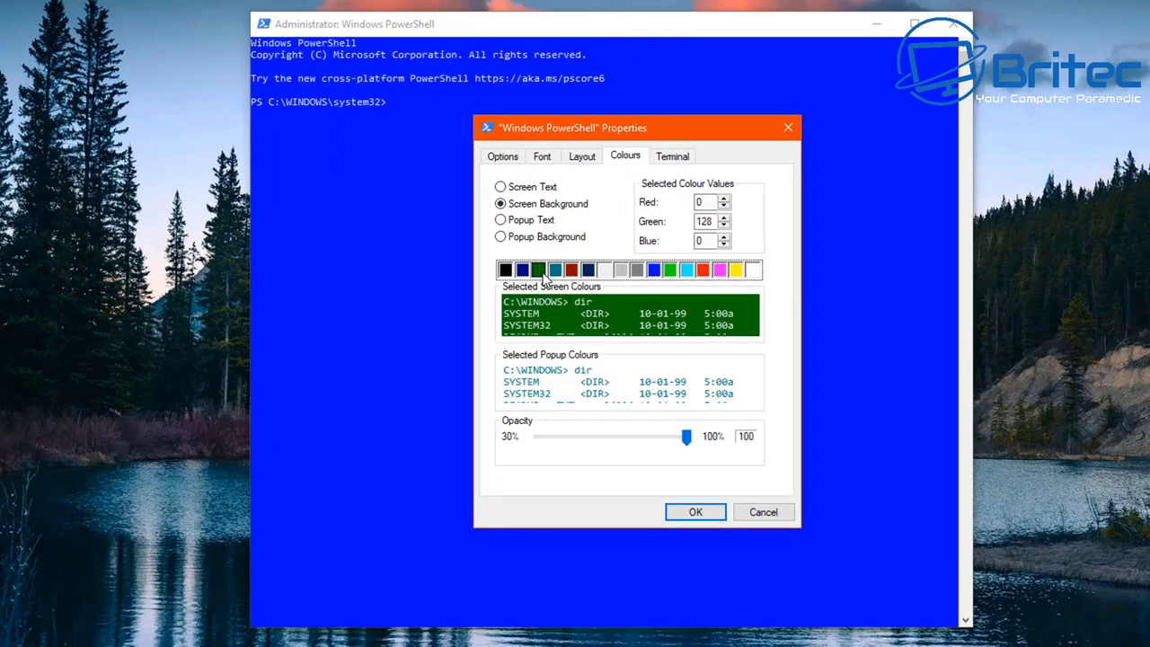
left_click(555, 270)
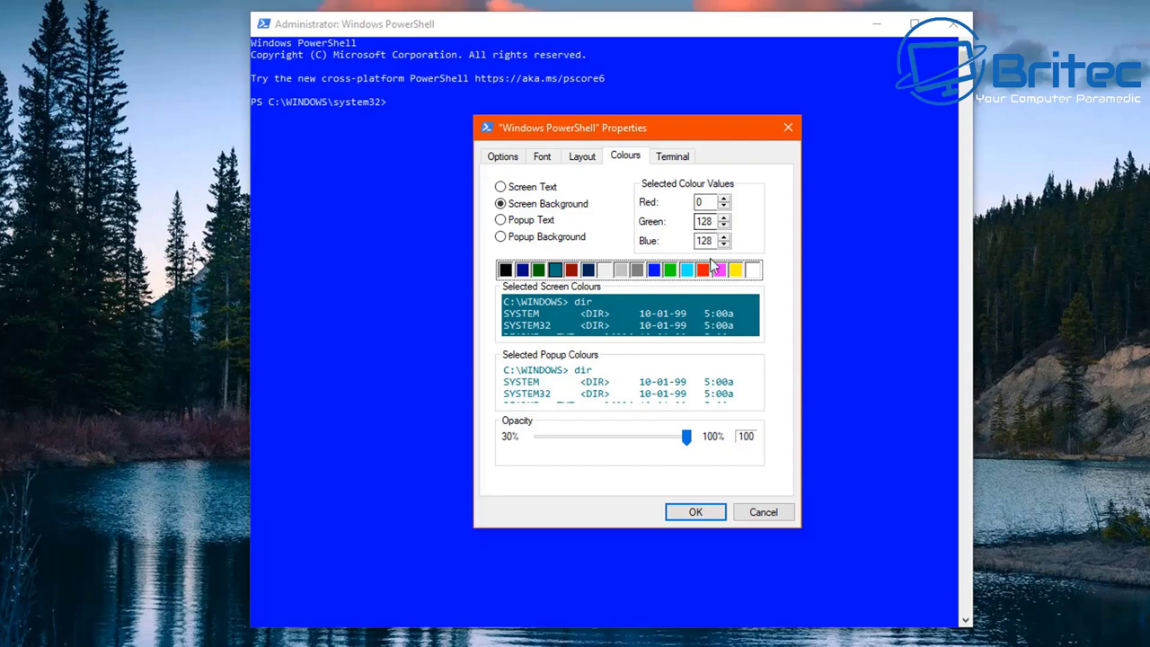
Try lowering the PowerShell window's opacity to 92%, restore it to 100%, and return to the general console options.
mouse_move(686, 439)
left_mouse_down()
mouse_move(652, 441)
mouse_move(652, 452)
mouse_move(675, 447)
left_mouse_up()
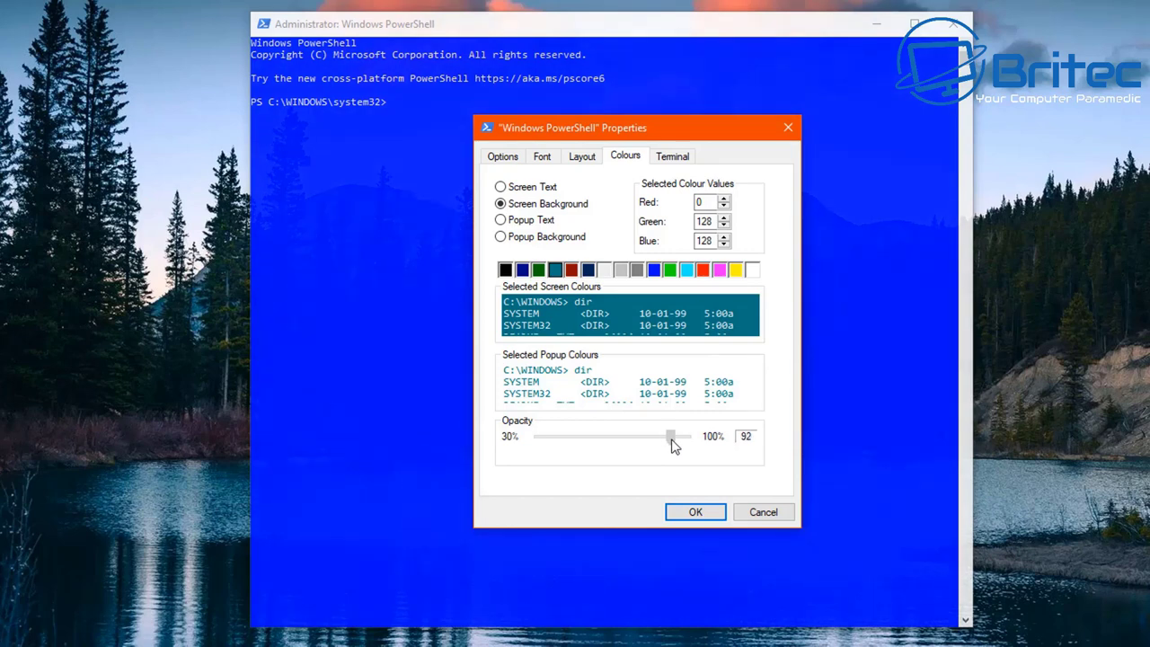
mouse_move(671, 440)
left_mouse_down()
mouse_move(595, 446)
mouse_move(688, 440)
left_mouse_up()
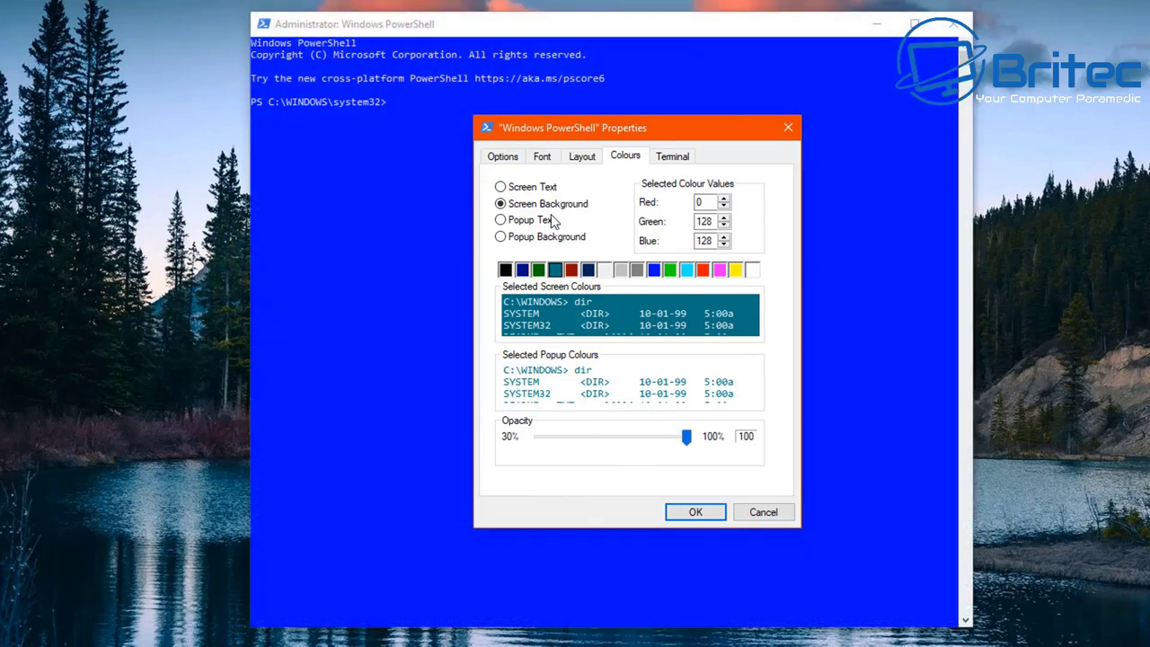
left_click(508, 159)
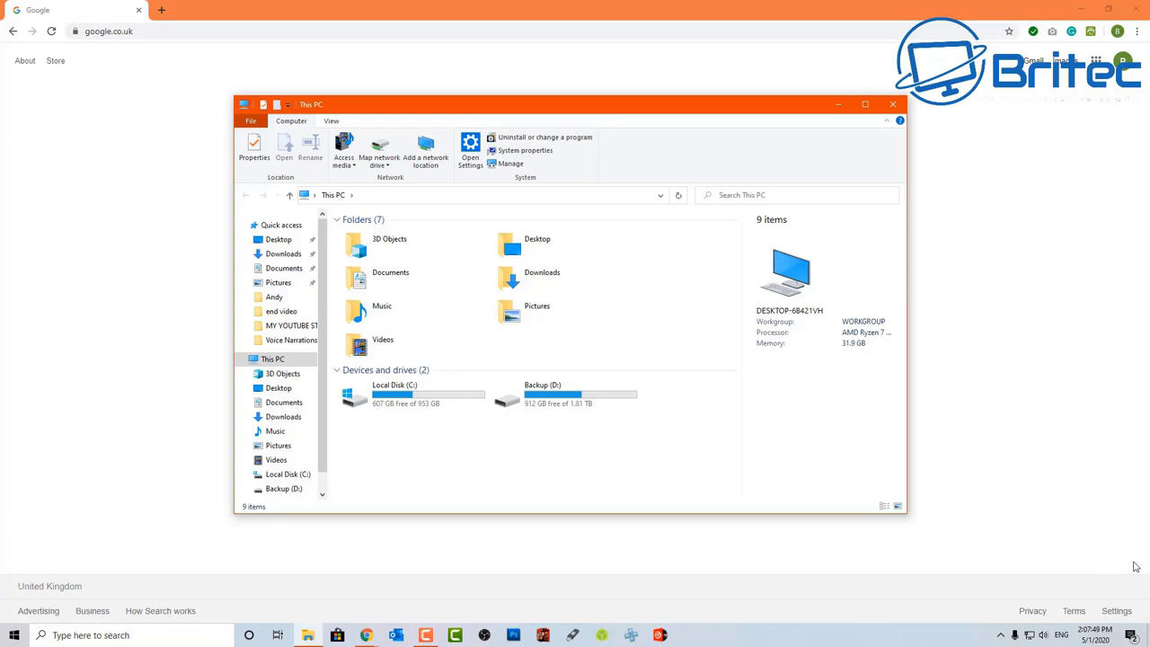
Open Task Manager over File Explorer, bring the Google browser window in front of both, and preview Task Manager's taskbar thumbnail.
right_click(766, 622)
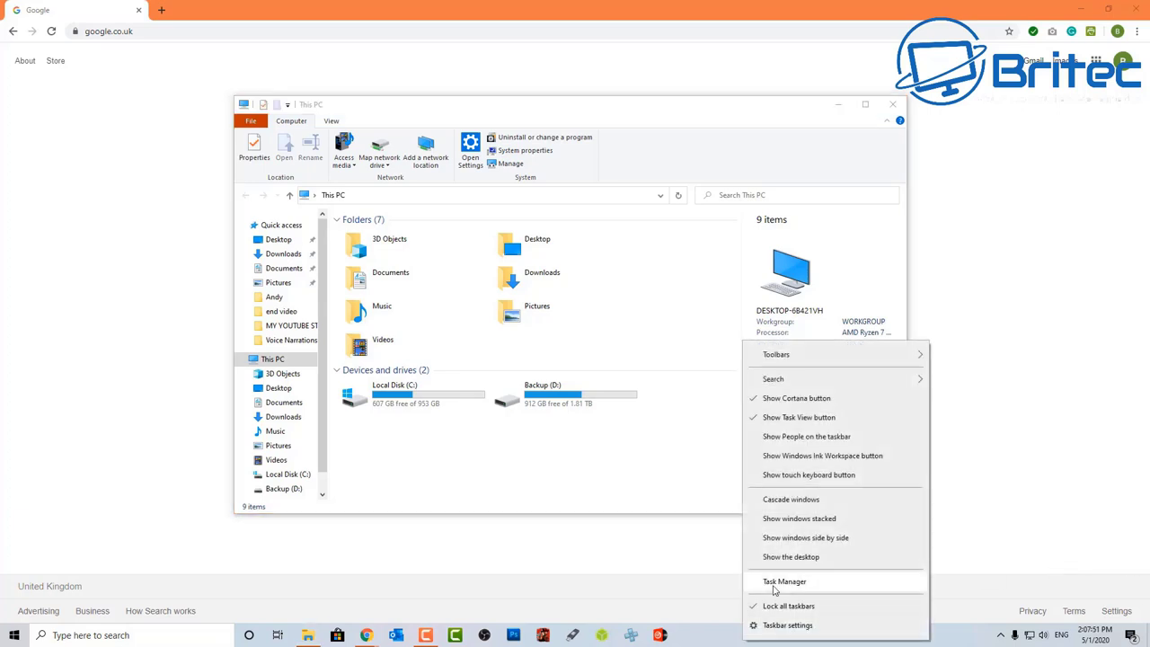
left_click(771, 584)
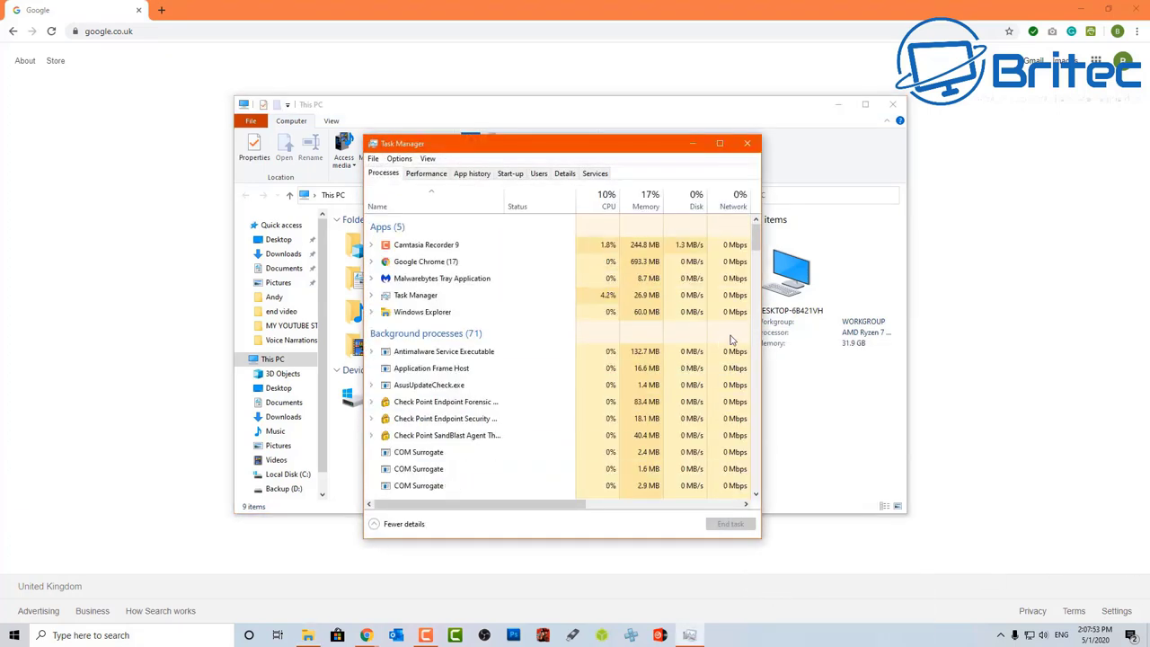
left_click(1015, 289)
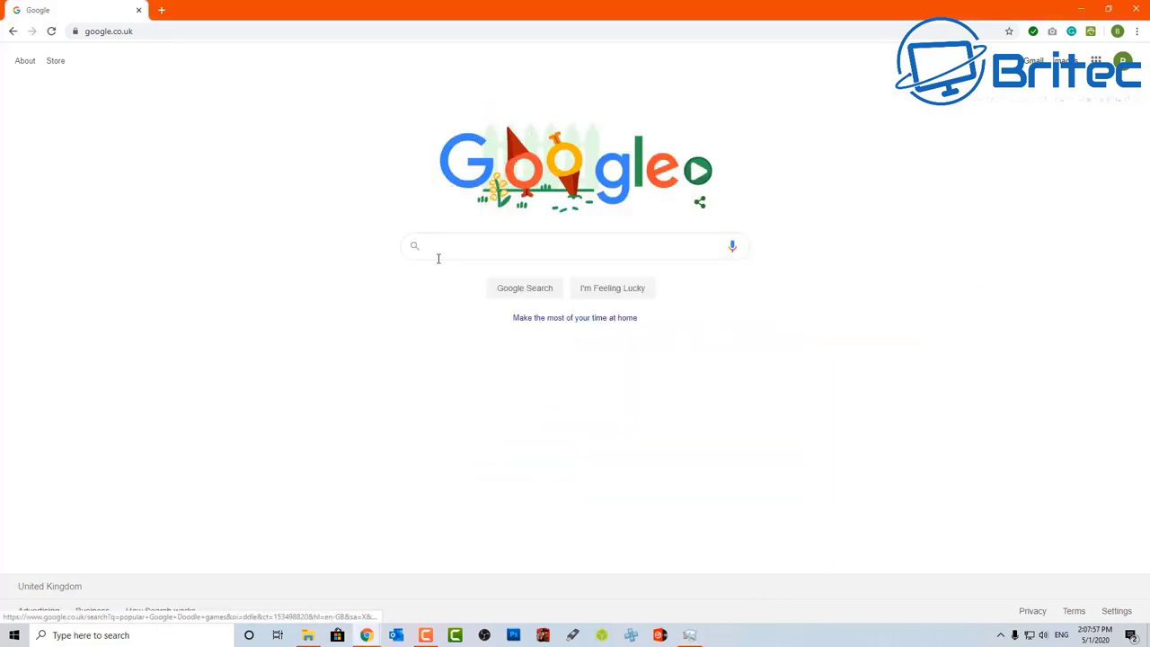
mouse_move(689, 633)
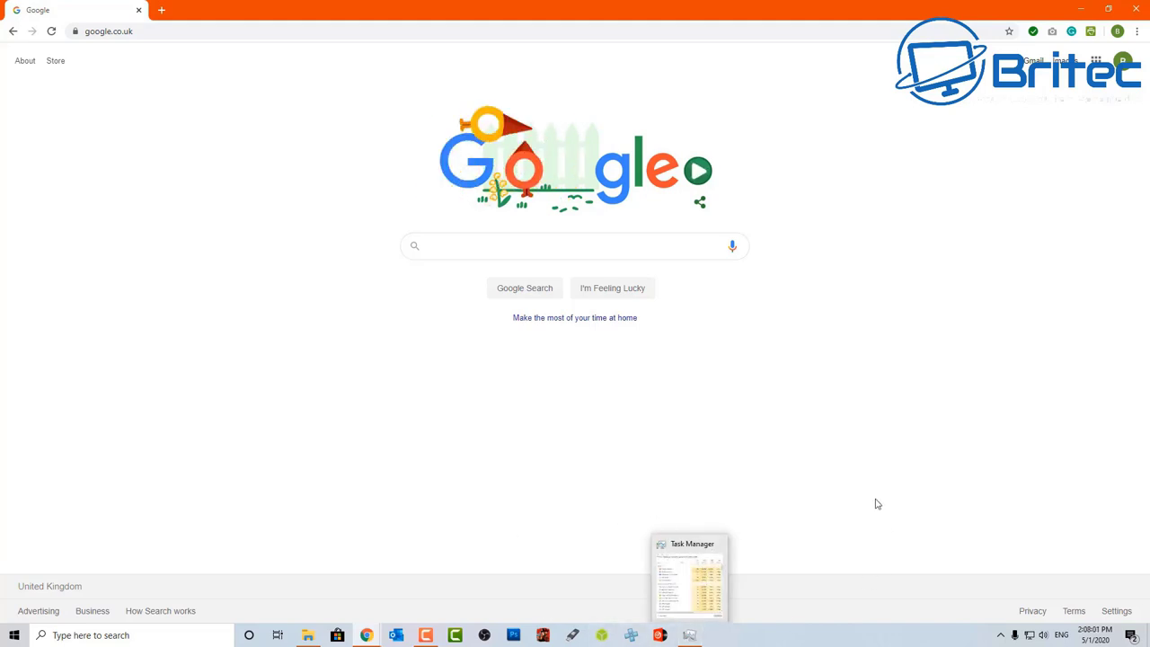
Bring Task Manager forward, turn on its Always on top option, and test it by activating the Google browser window behind it.
left_click(689, 634)
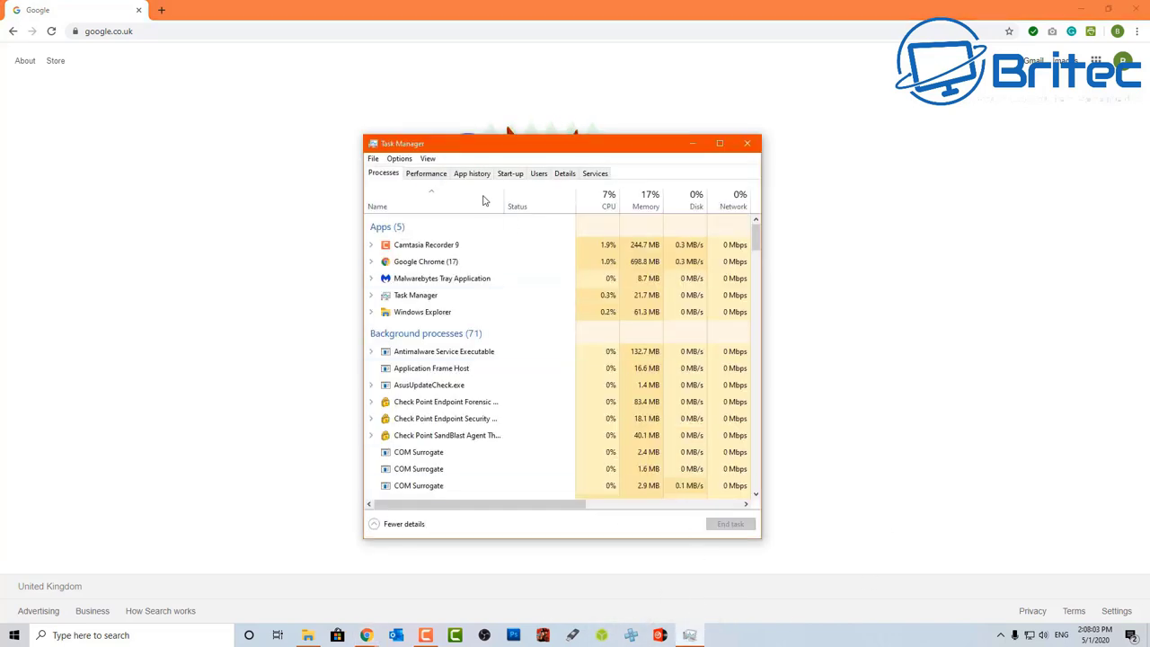
left_click(389, 159)
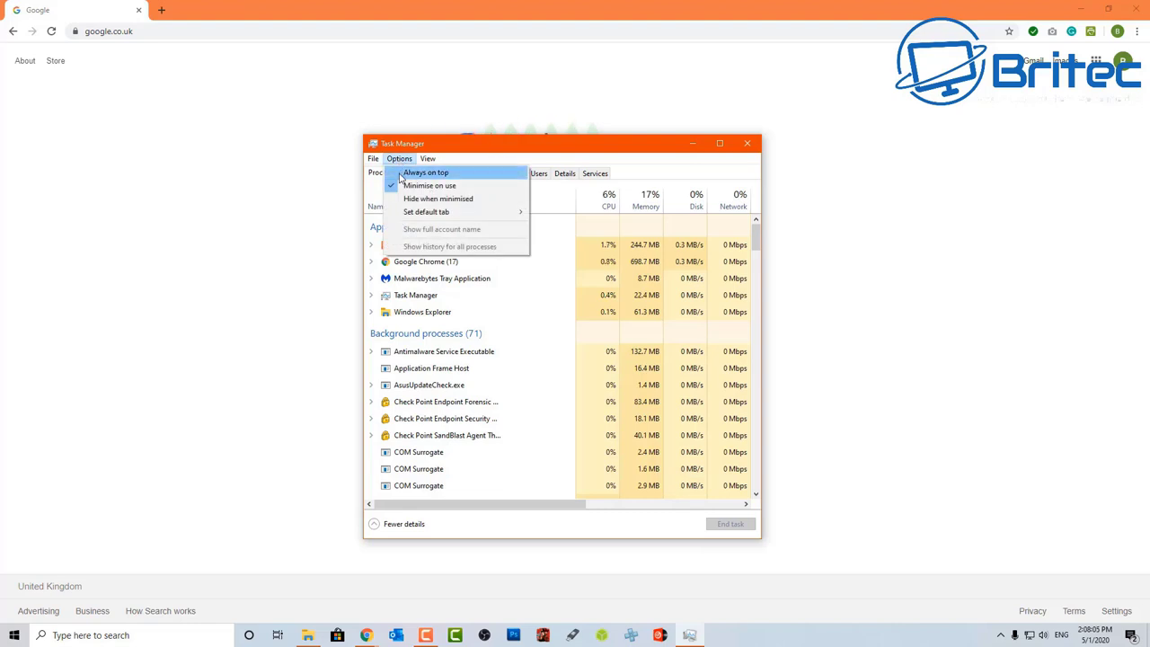
left_click(399, 177)
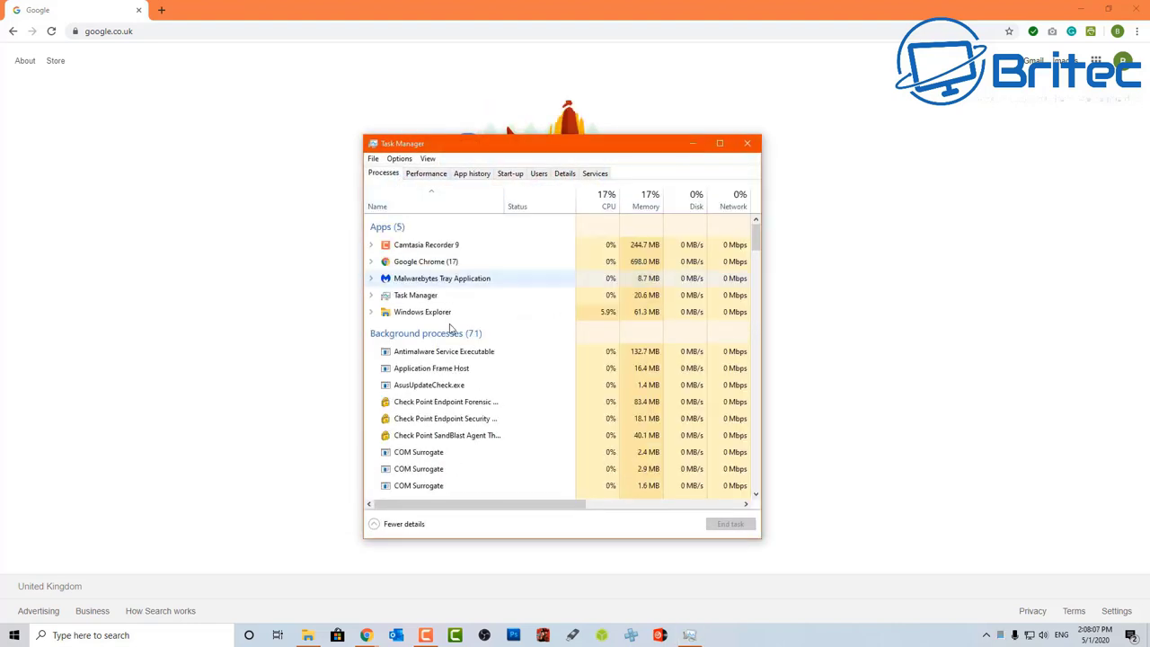
left_click(915, 452)
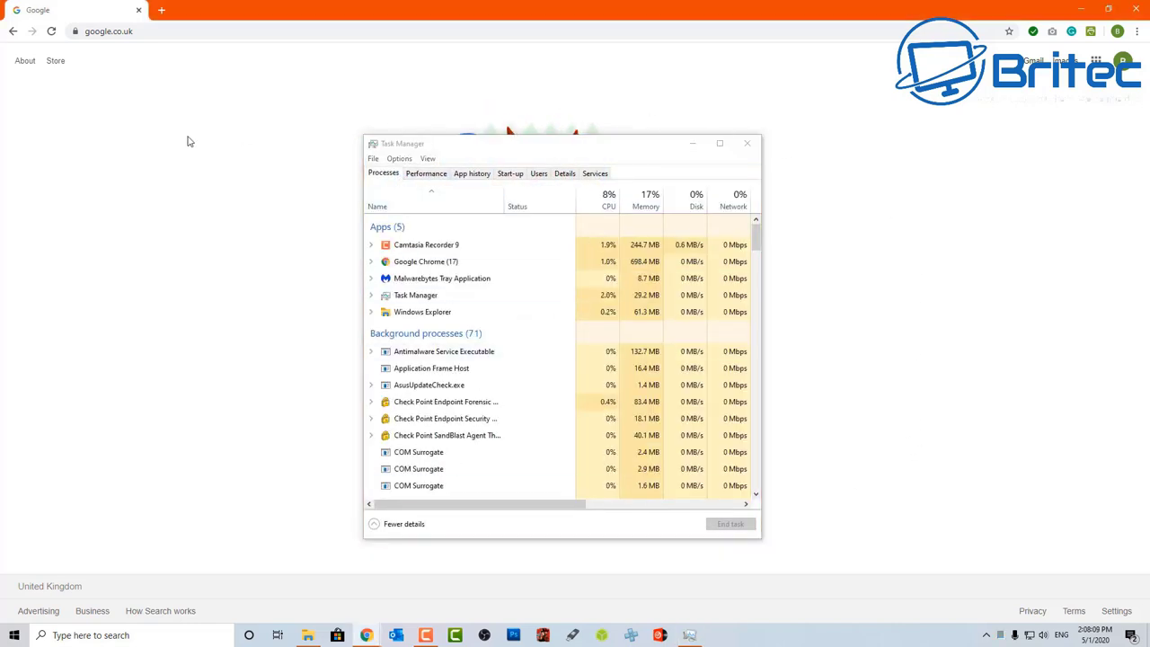
Minimise the Google browser window and move Task Manager slightly higher over the File Explorer window.
left_click(1081, 9)
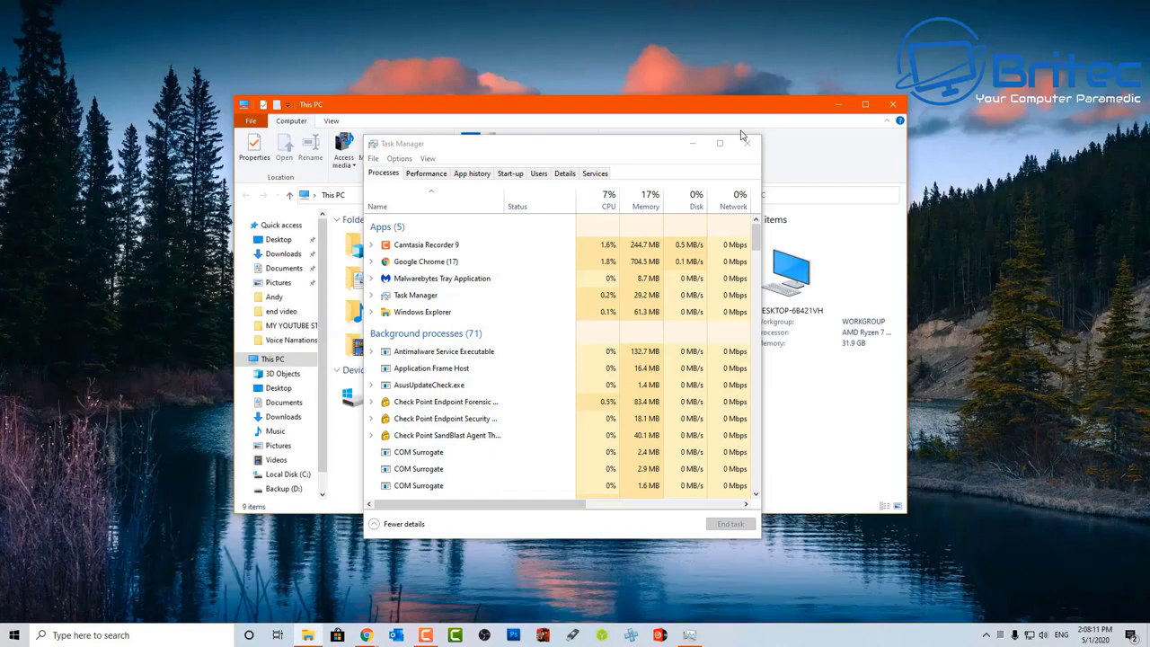
left_click(626, 150)
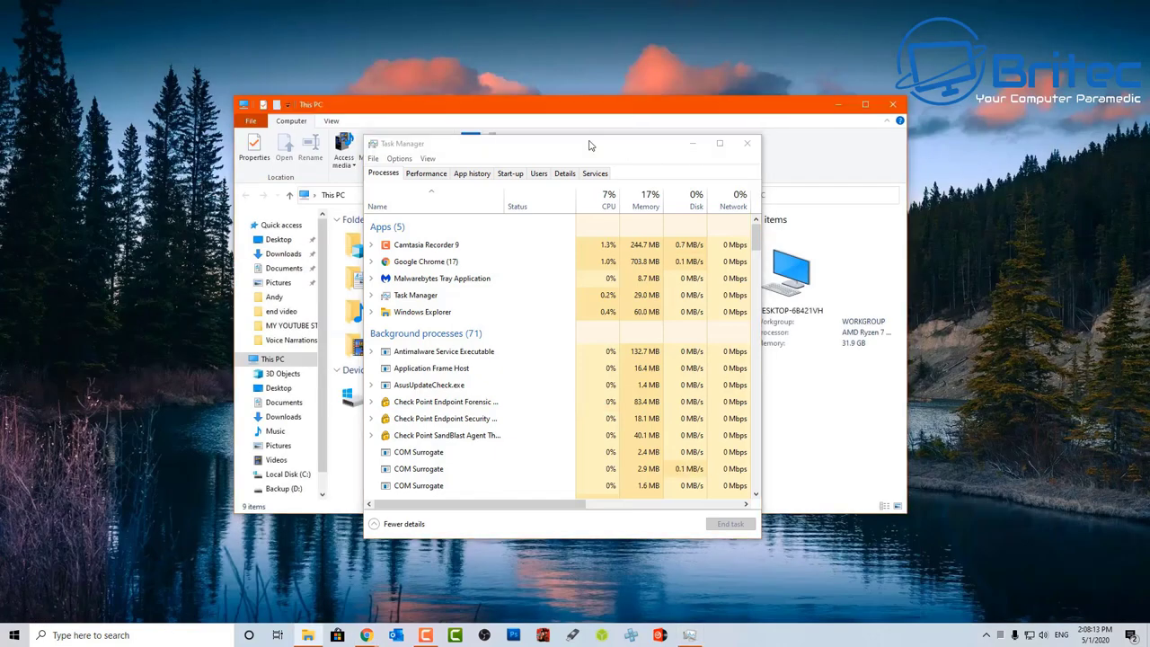
left_click_drag(590, 145, 600, 100)
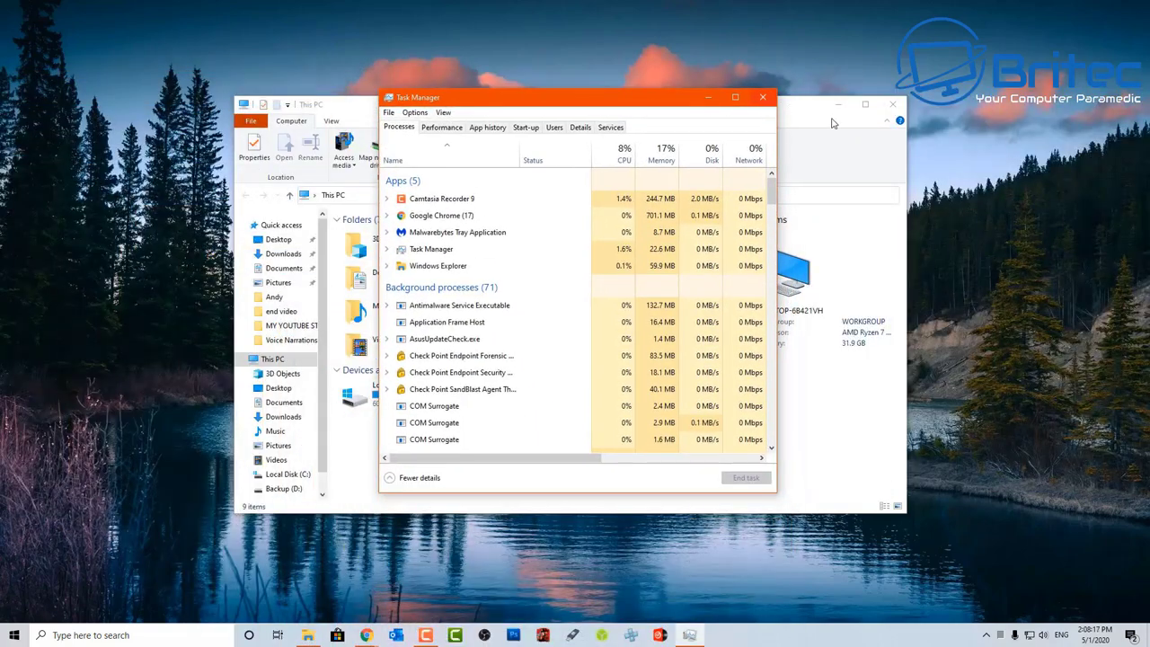
Close File Explorer and reopen it, hiding and restoring its window to test Task Manager's Always on top behaviour.
left_click(892, 104)
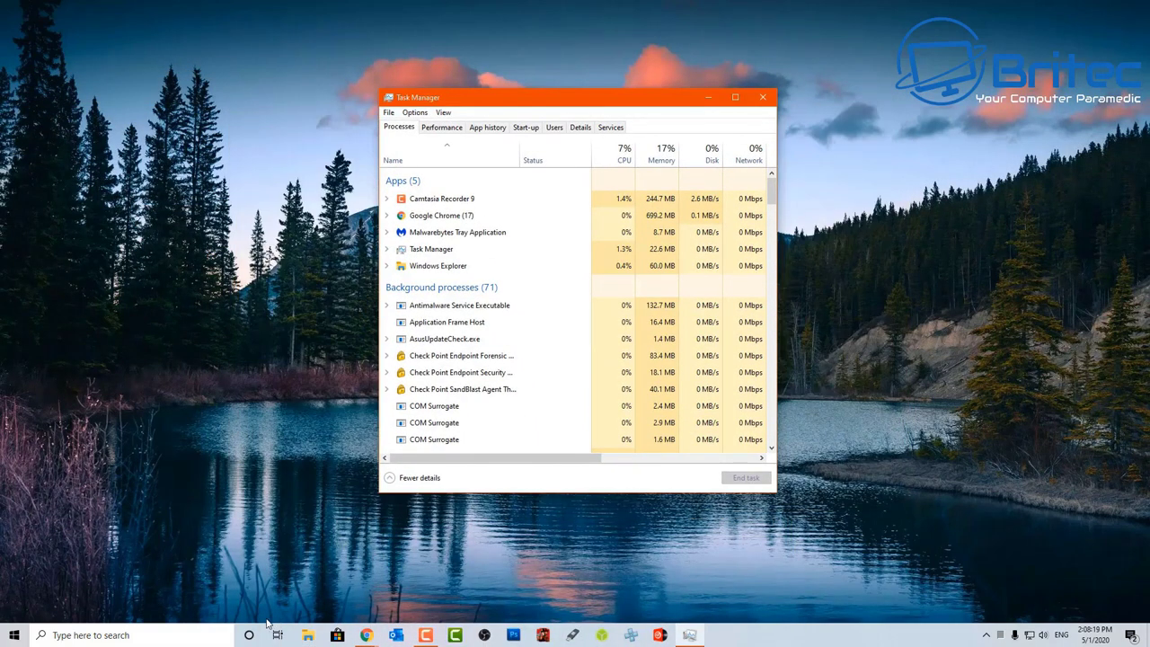
left_click(308, 635)
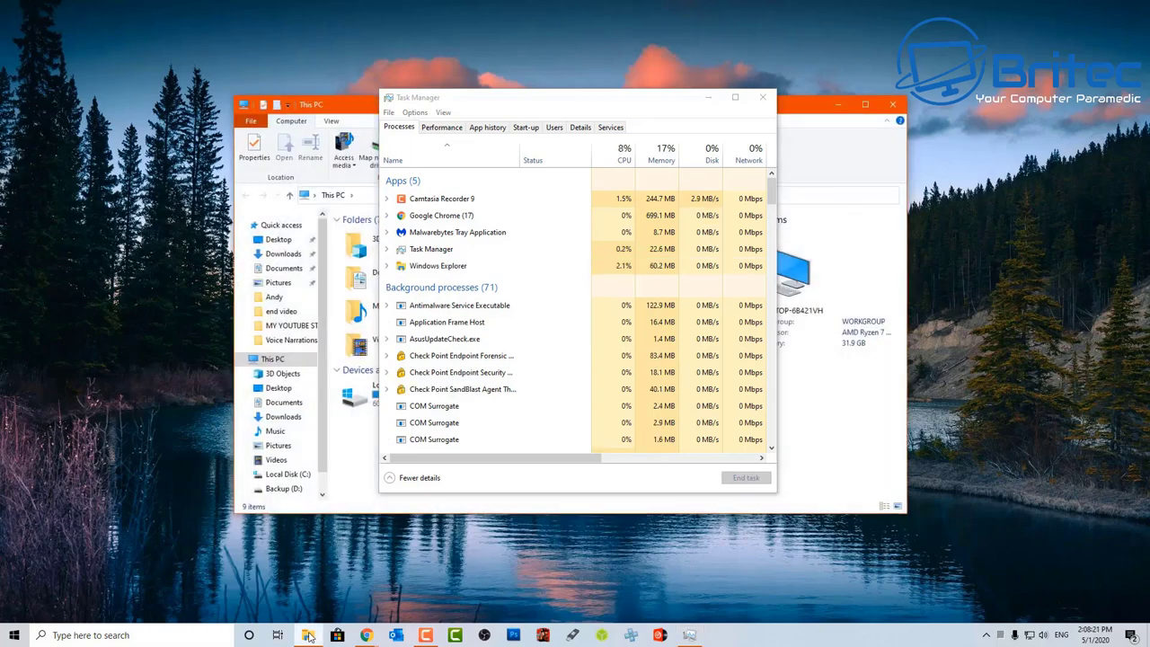
left_click(308, 635)
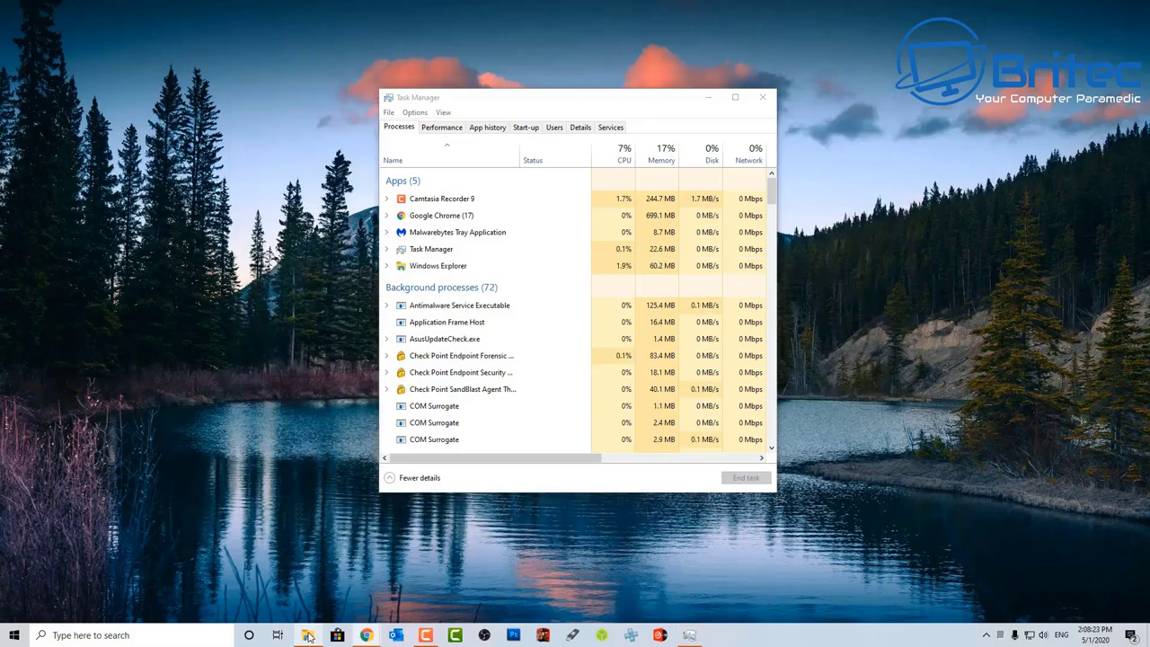
left_click(308, 635)
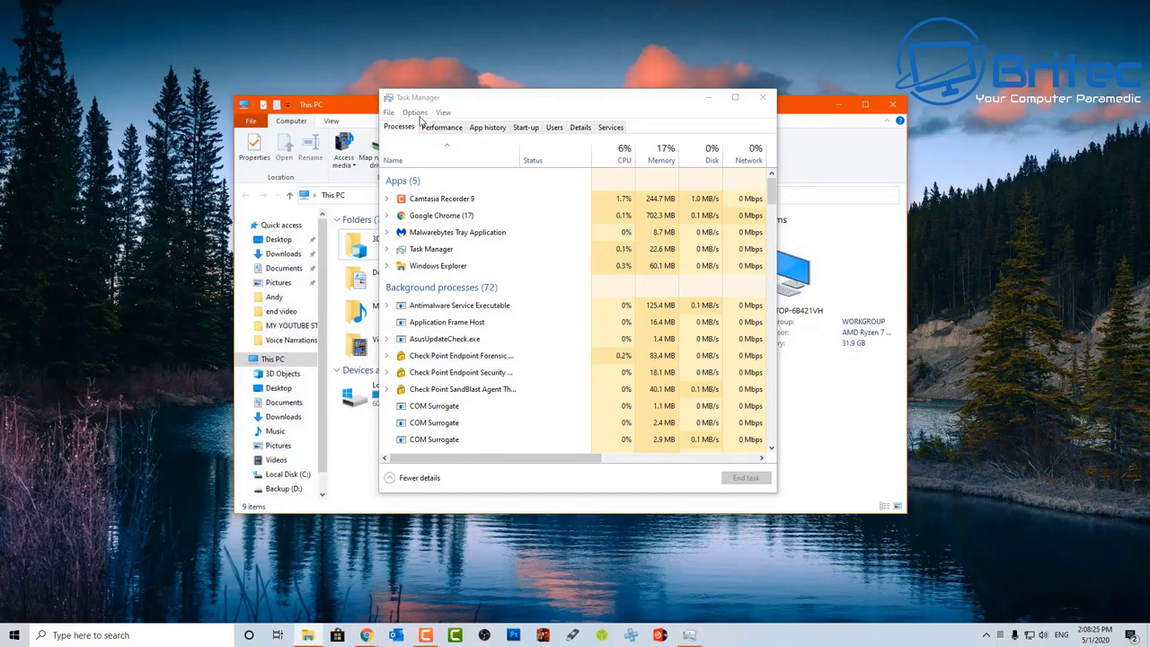
Turn off Always on top in Task Manager, test the window order by repeatedly showing File Explorer, and close File Explorer.
left_click(414, 112)
left_click(441, 127)
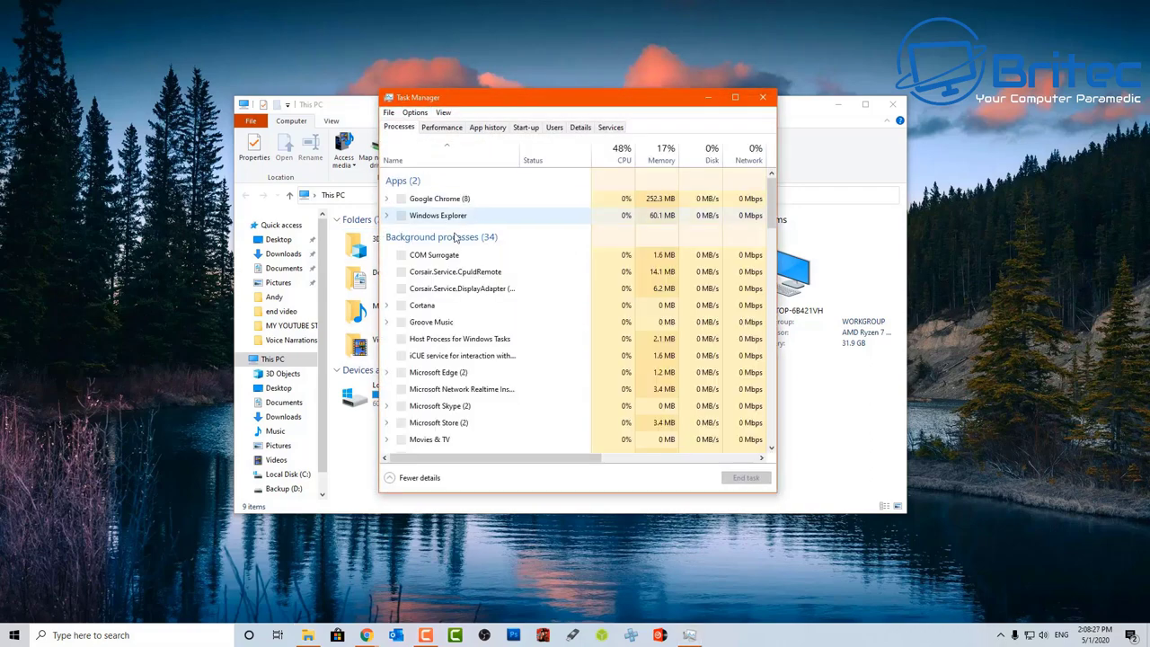
left_click(308, 635)
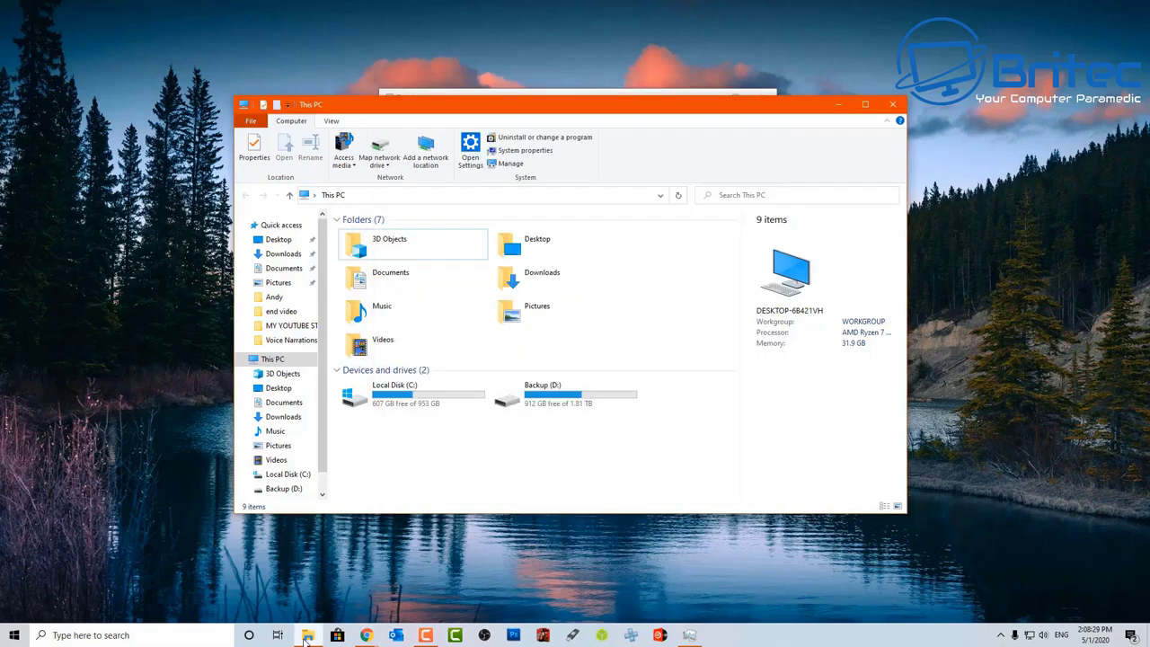
left_click(307, 635)
left_click(307, 635)
left_click(307, 635)
left_click(307, 635)
left_click(892, 105)
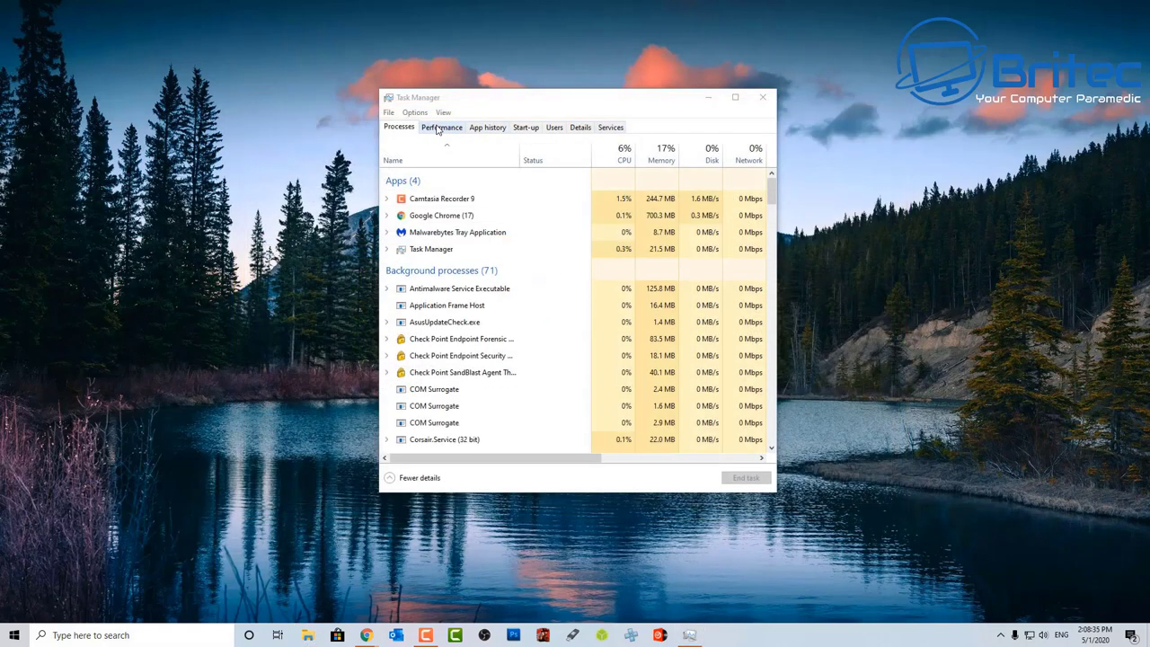
Turn Task Manager's Always on top option back on and make its widened window active.
left_click(414, 112)
left_click(440, 127)
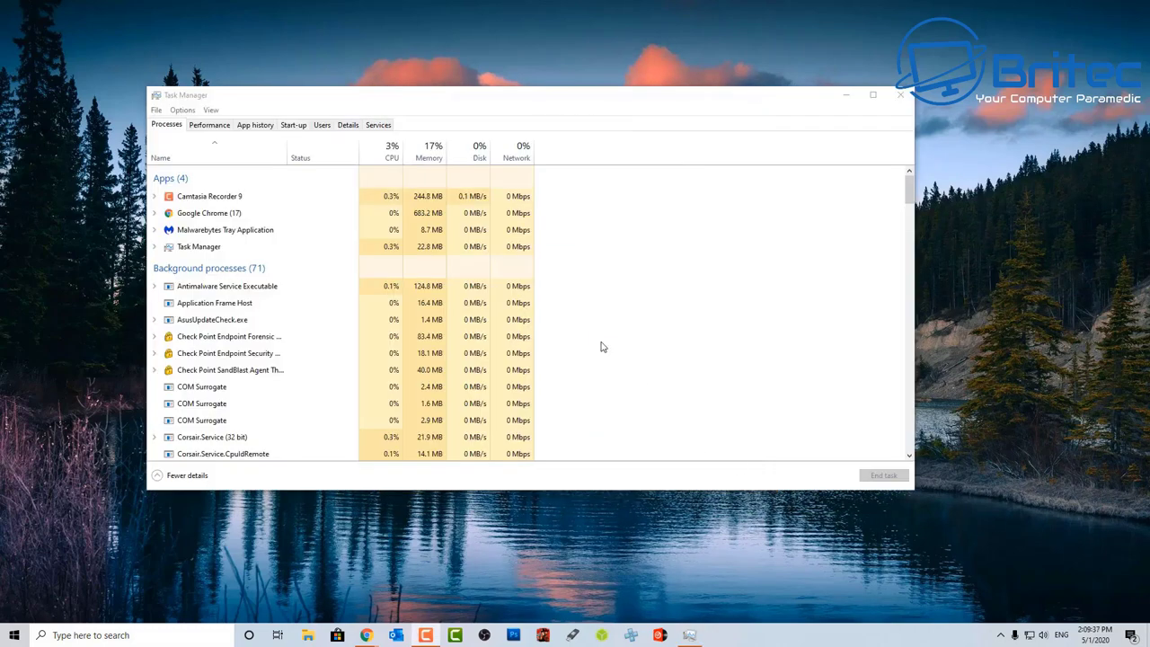
left_click(295, 114)
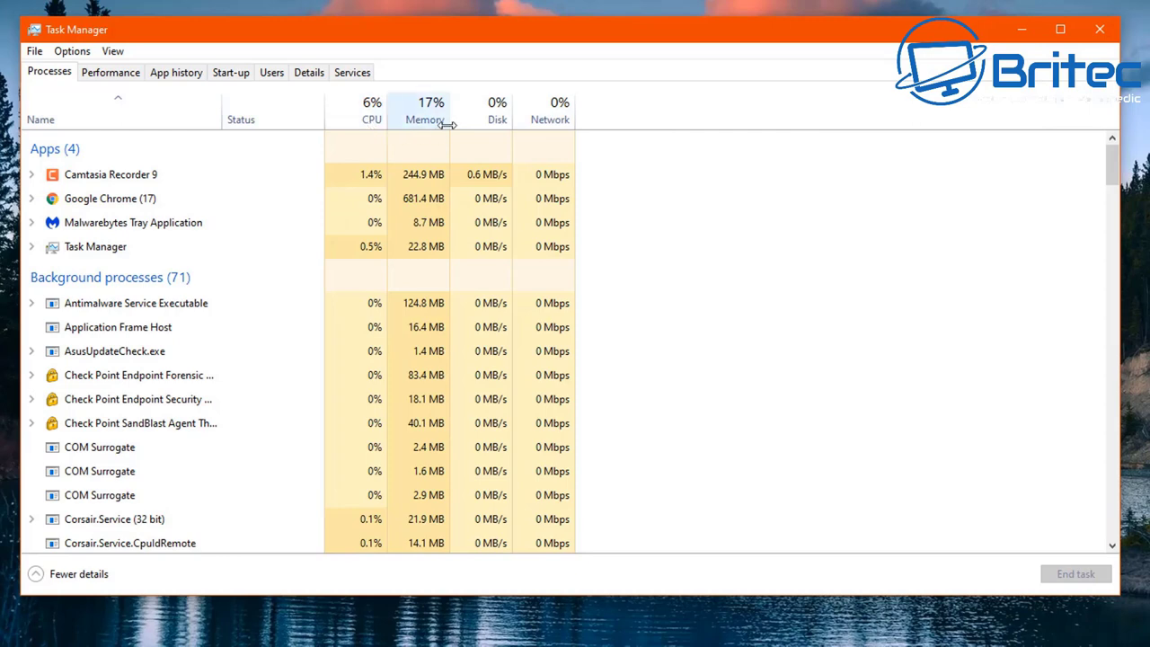
Add the PID and Process name columns to Task Manager's process list.
right_click(114, 121)
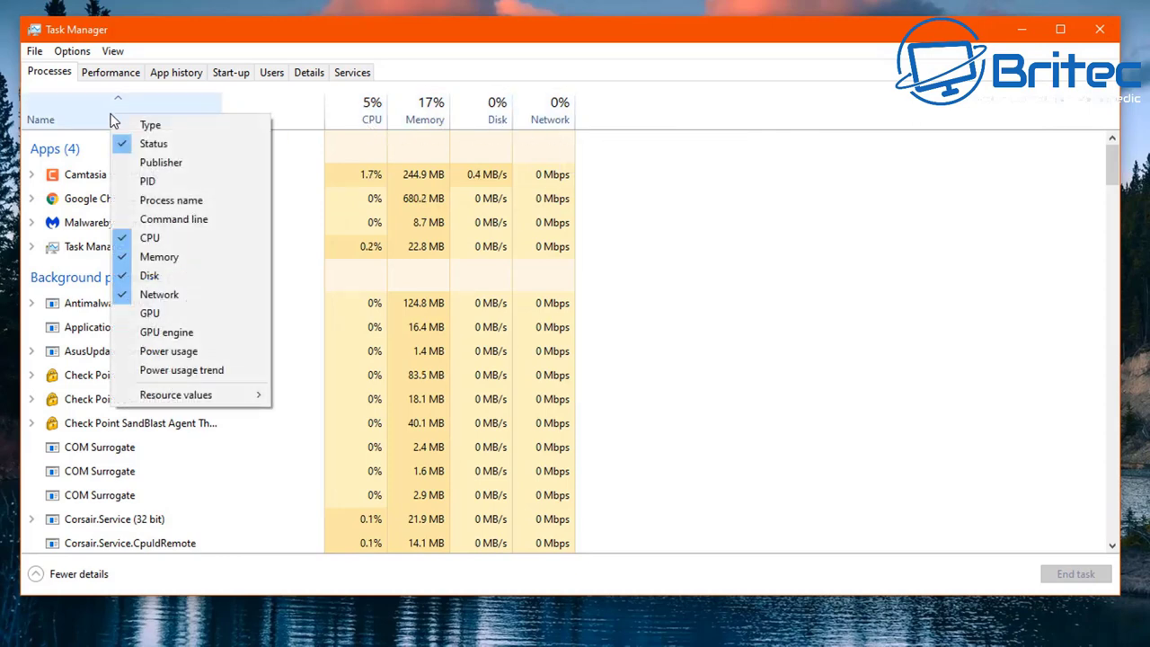
left_click(124, 184)
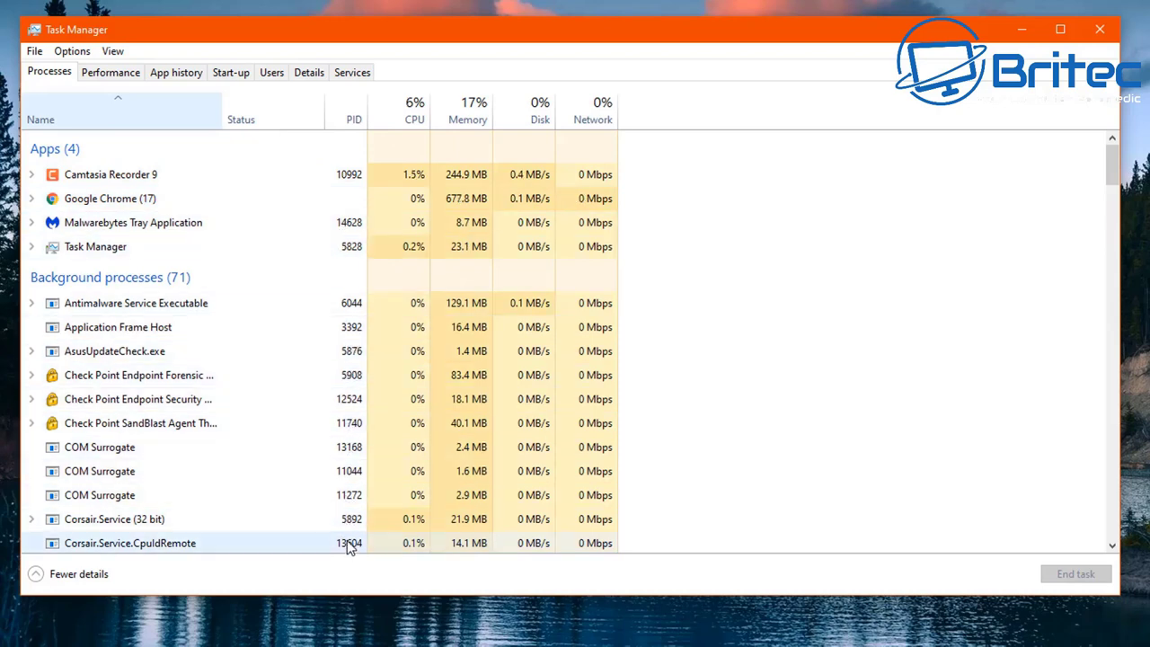
right_click(105, 112)
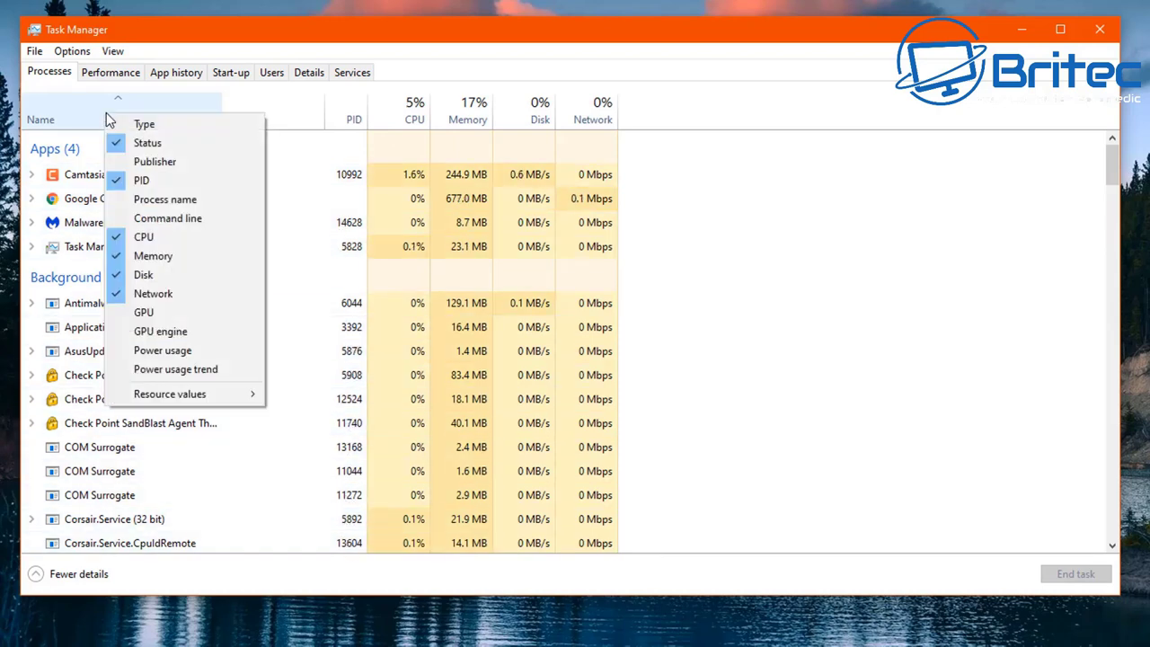
left_click(120, 199)
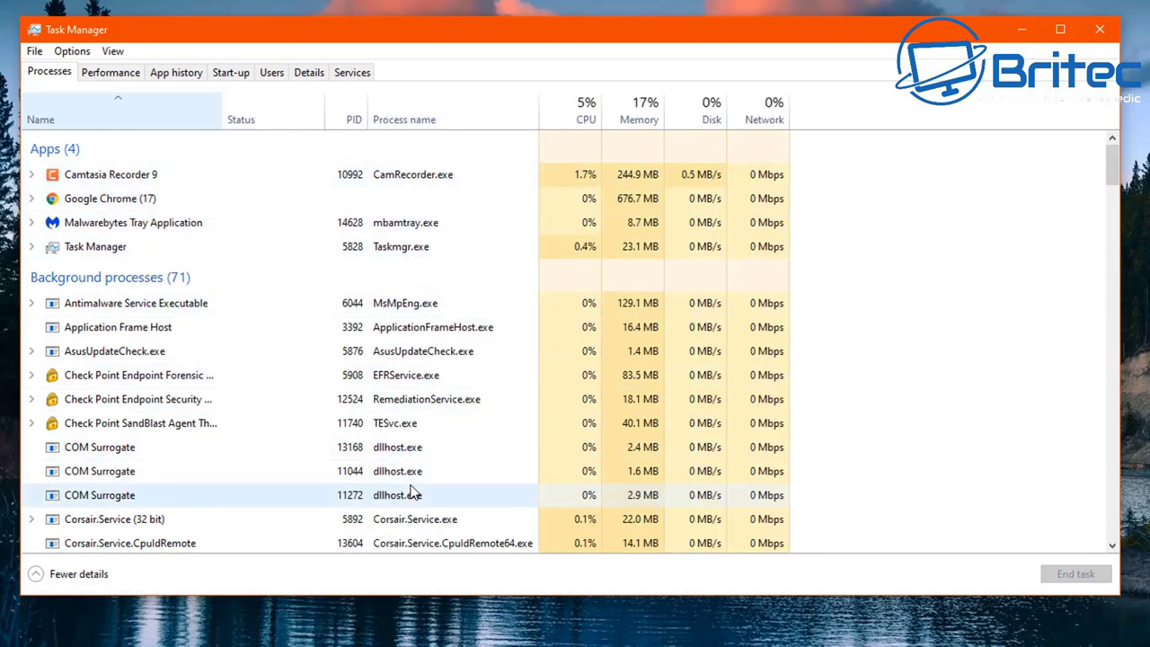
Reorder the process list so the Process name column follows Network and the PID column comes last.
scroll(412, 475, "down", 1)
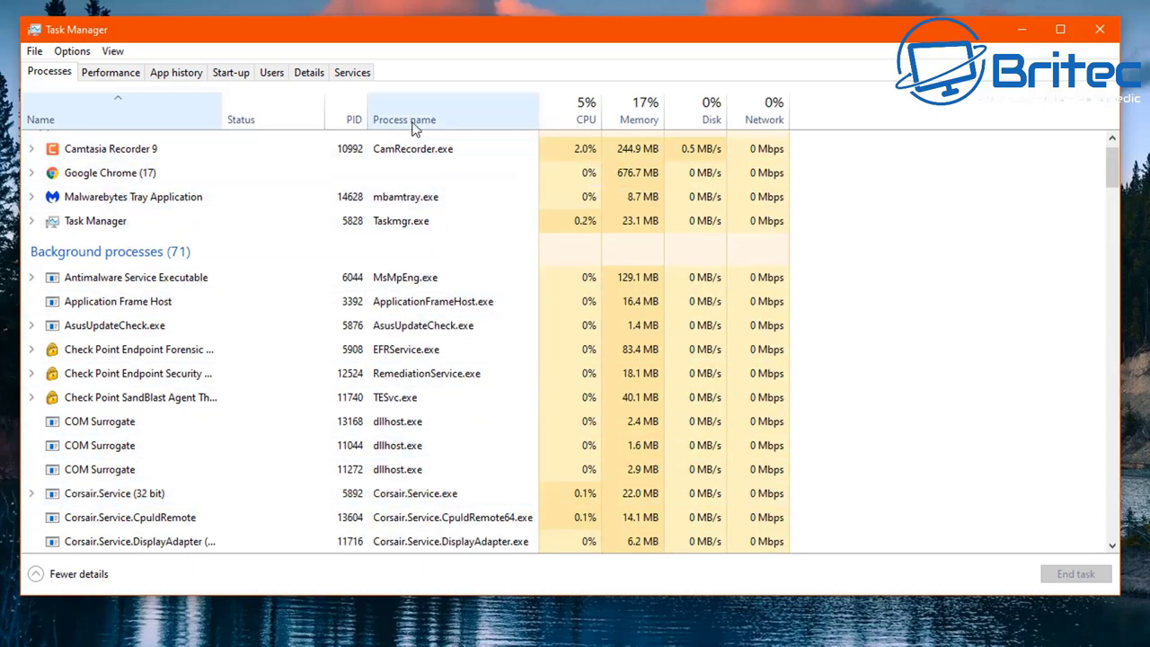
left_click_drag(414, 128, 664, 125)
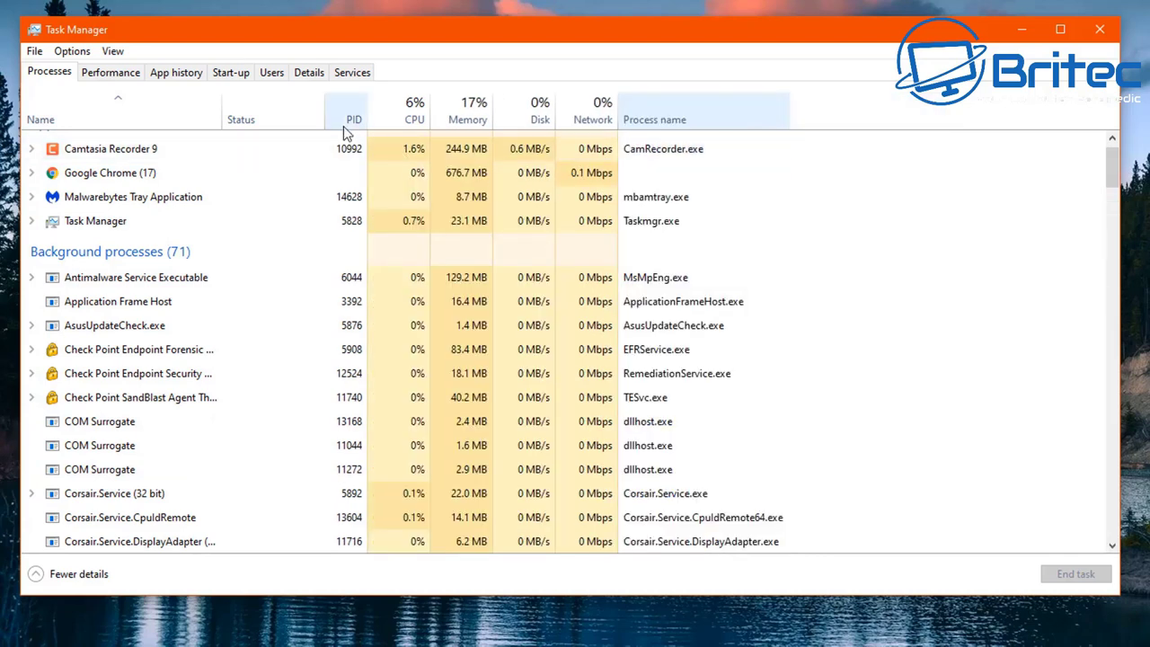
left_click_drag(343, 126, 791, 130)
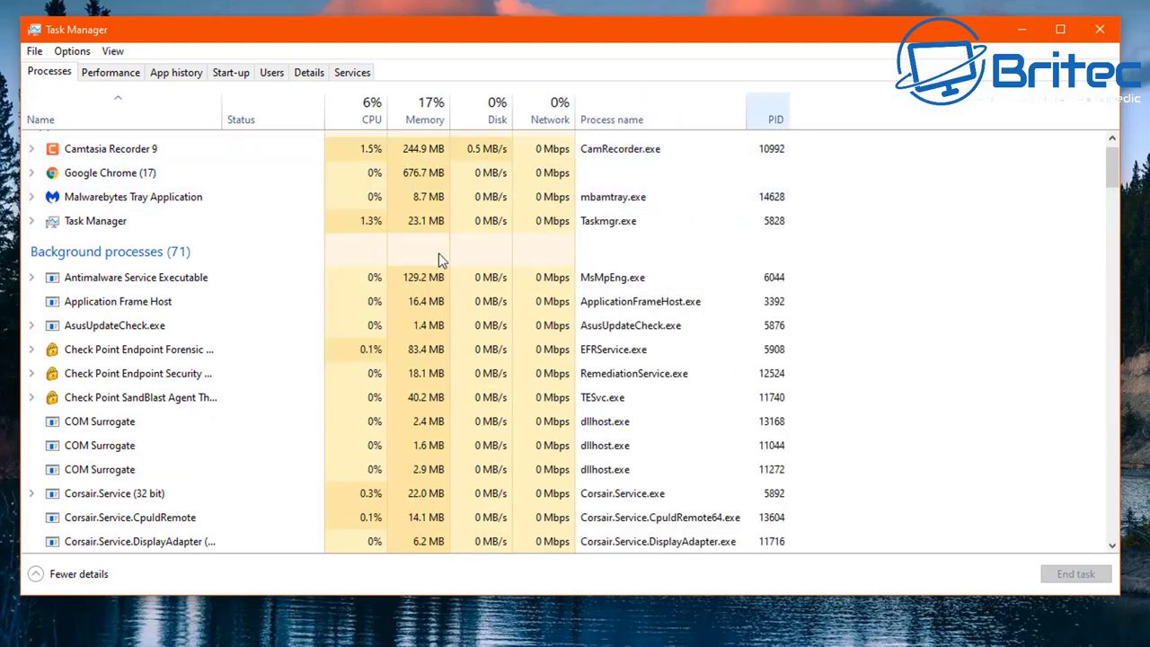
Add the Command line column to the process list and place it after the PID column.
right_click(143, 111)
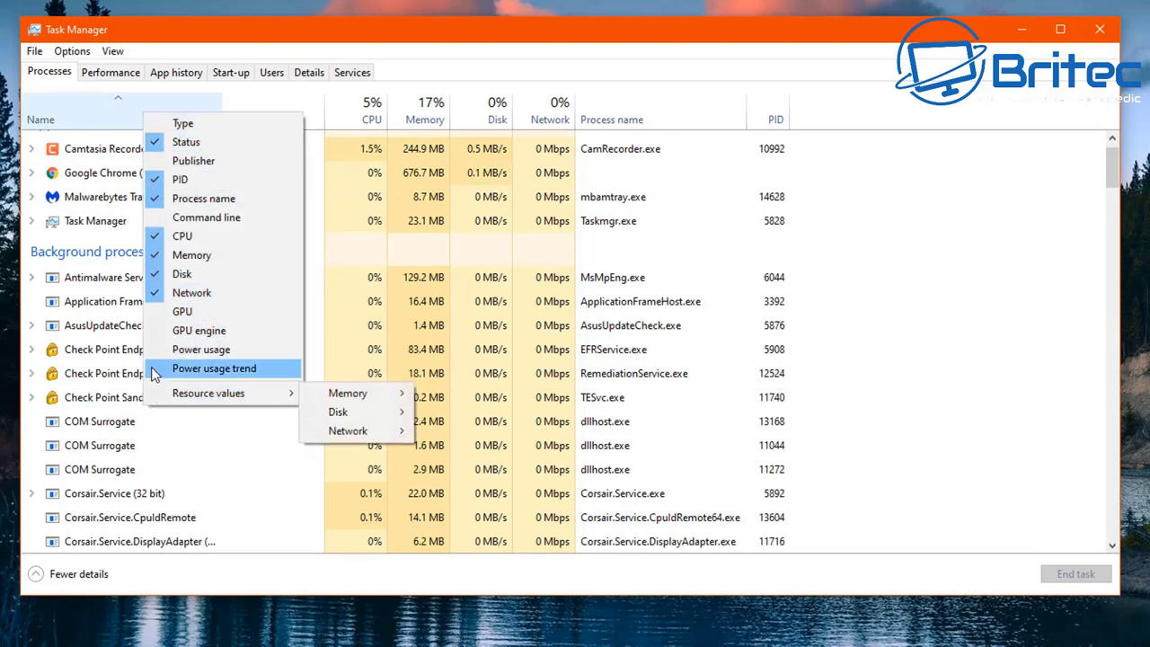
left_click(159, 216)
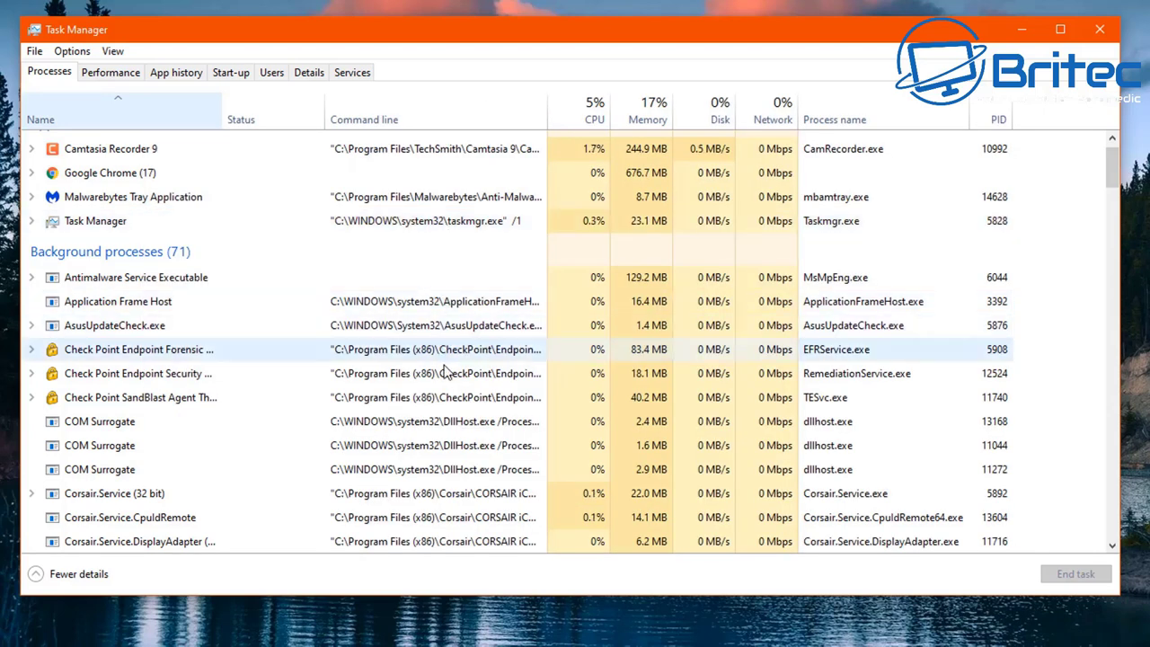
left_click_drag(383, 118, 895, 146)
left_click_drag(832, 125, 934, 133)
left_click_drag(820, 129, 1001, 134)
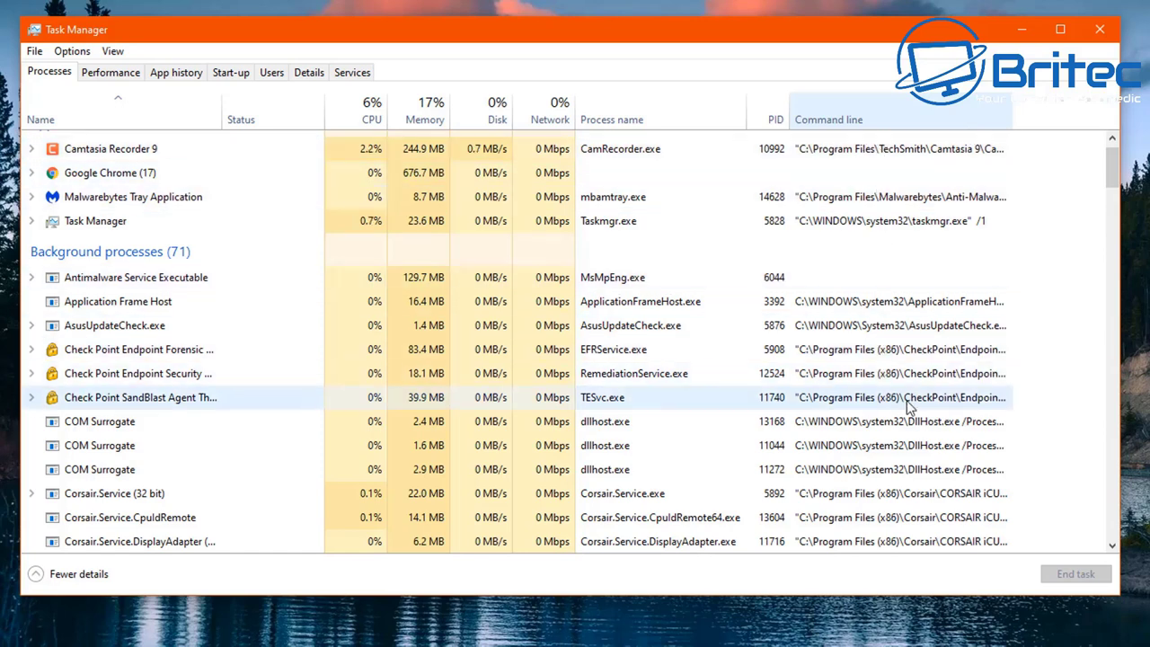
Examine the process names, PIDs and command lines of the apps and background processes in the list.
scroll(925, 485, "down", 3)
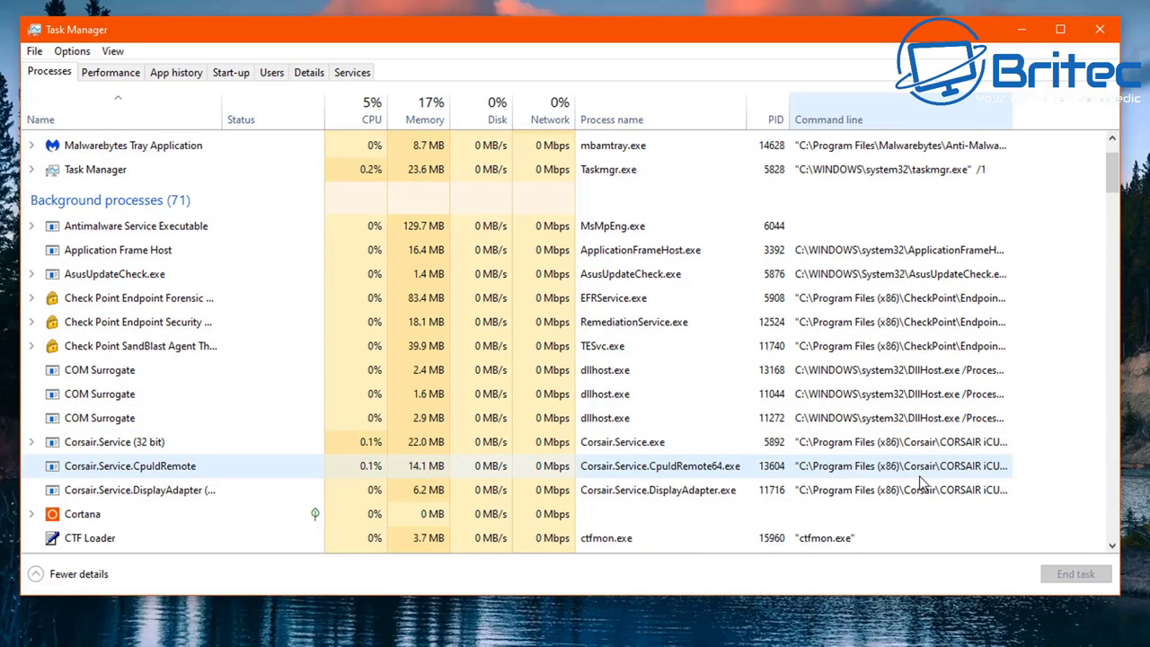
scroll(918, 482, "down", 1)
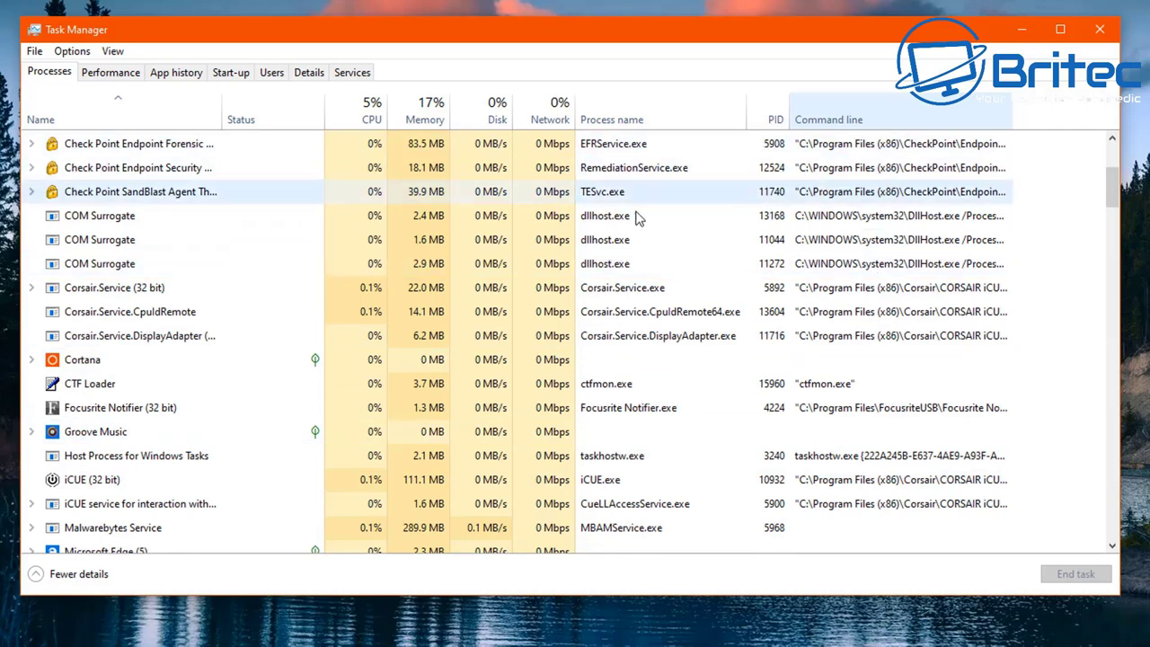
scroll(805, 276, "up", 1)
scroll(804, 274, "up", 2)
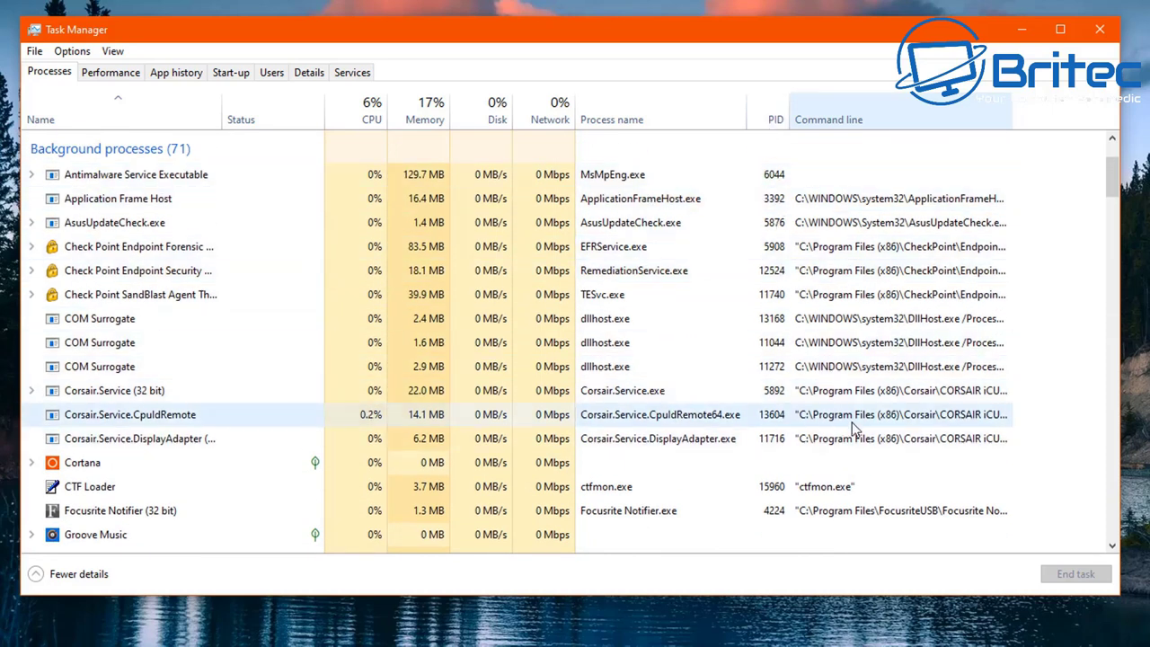
scroll(799, 422, "down", 2)
scroll(159, 377, "up", 4)
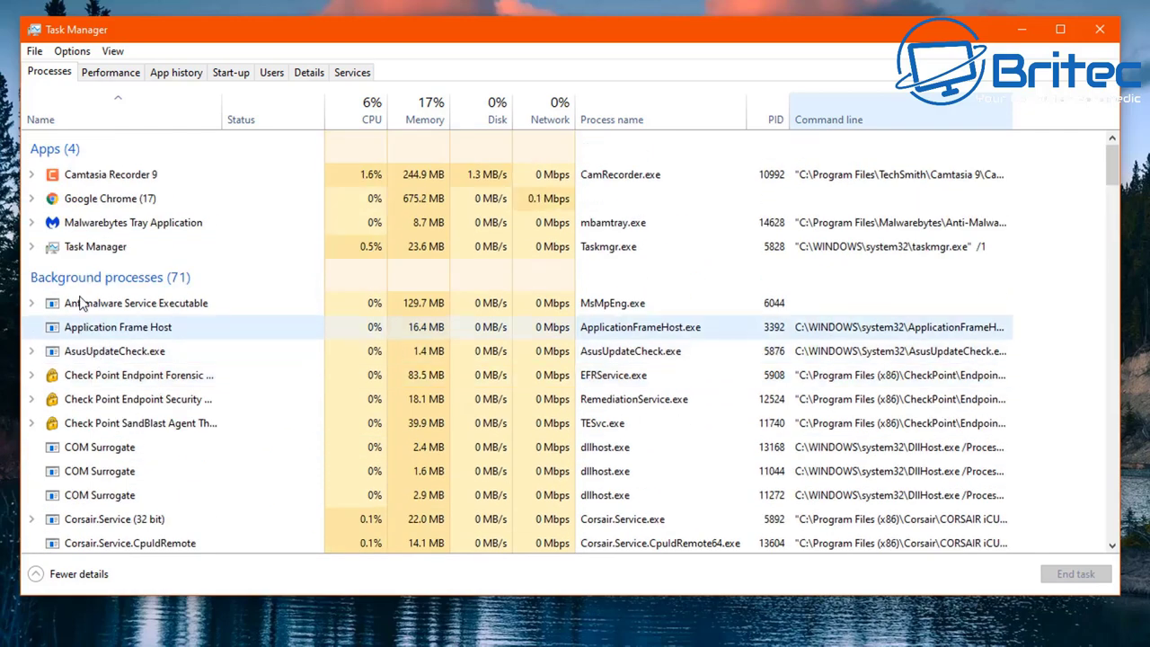
scroll(83, 460, "down", 1)
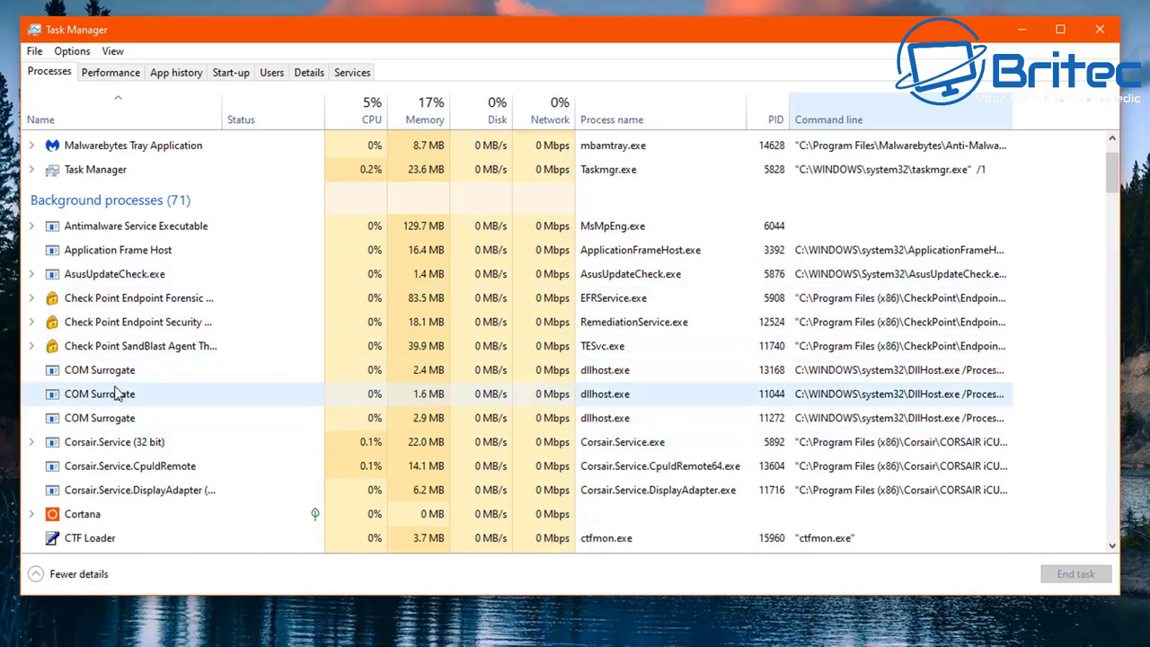
Widen the Command line column to read the Check Point SandBlast Agent's path, and close Task Manager.
left_click(87, 350)
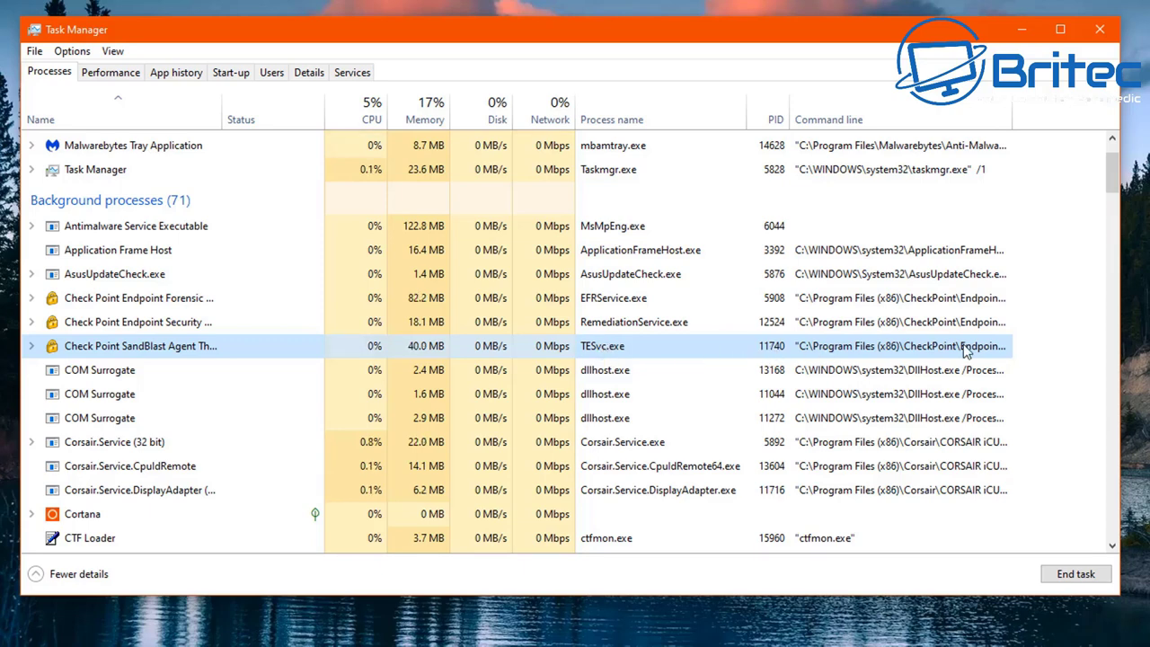
left_click_drag(1014, 112, 1092, 112)
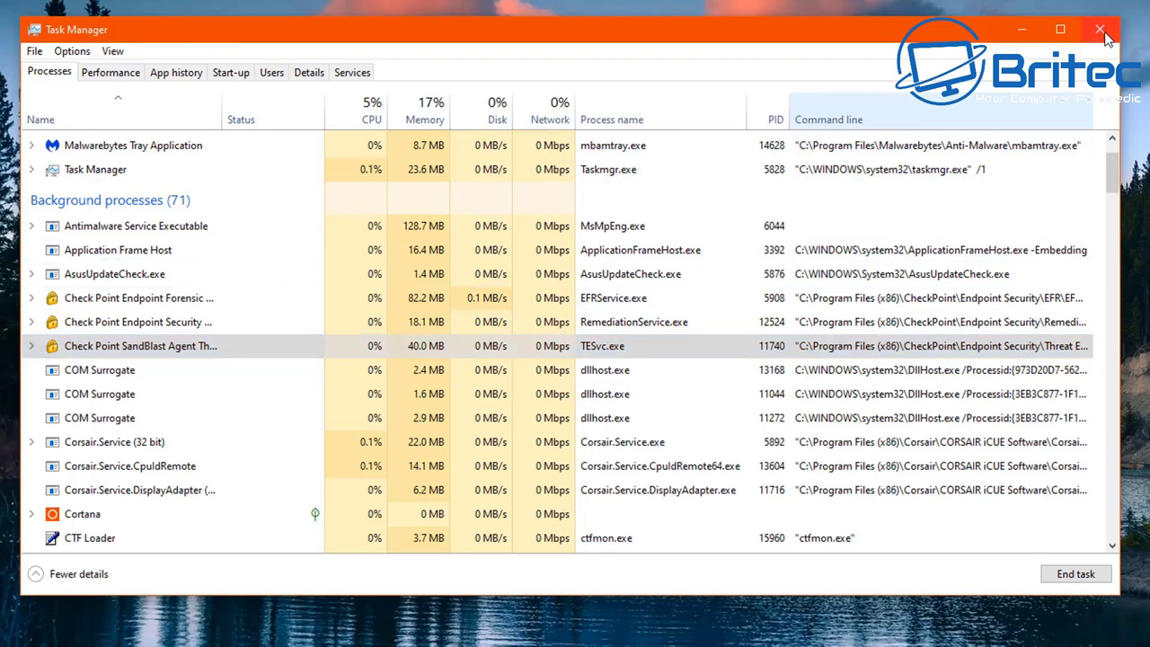
left_click(1101, 33)
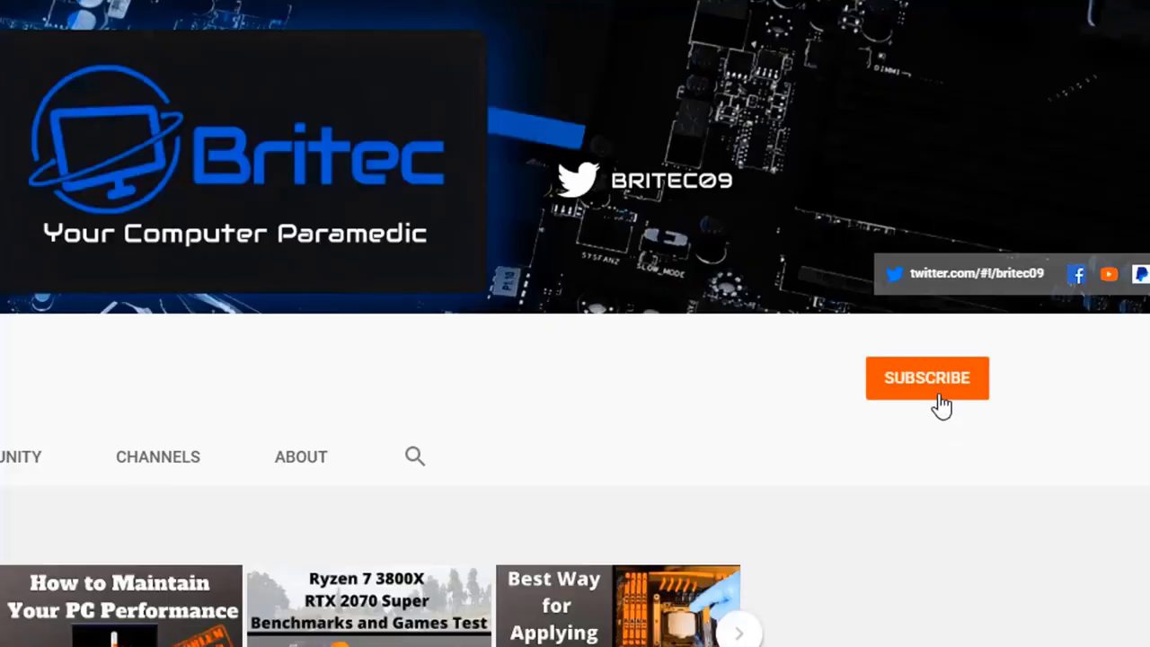
Subscribe to the Britec channel on YouTube and set its notifications to All.
left_click(940, 406)
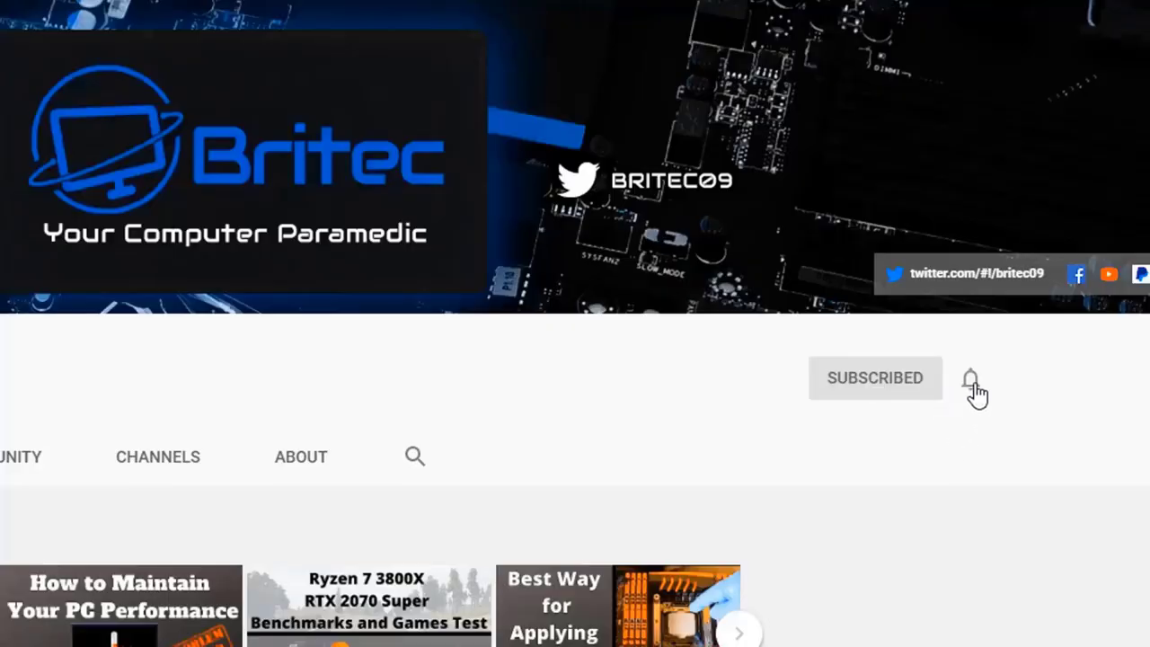
left_click(971, 381)
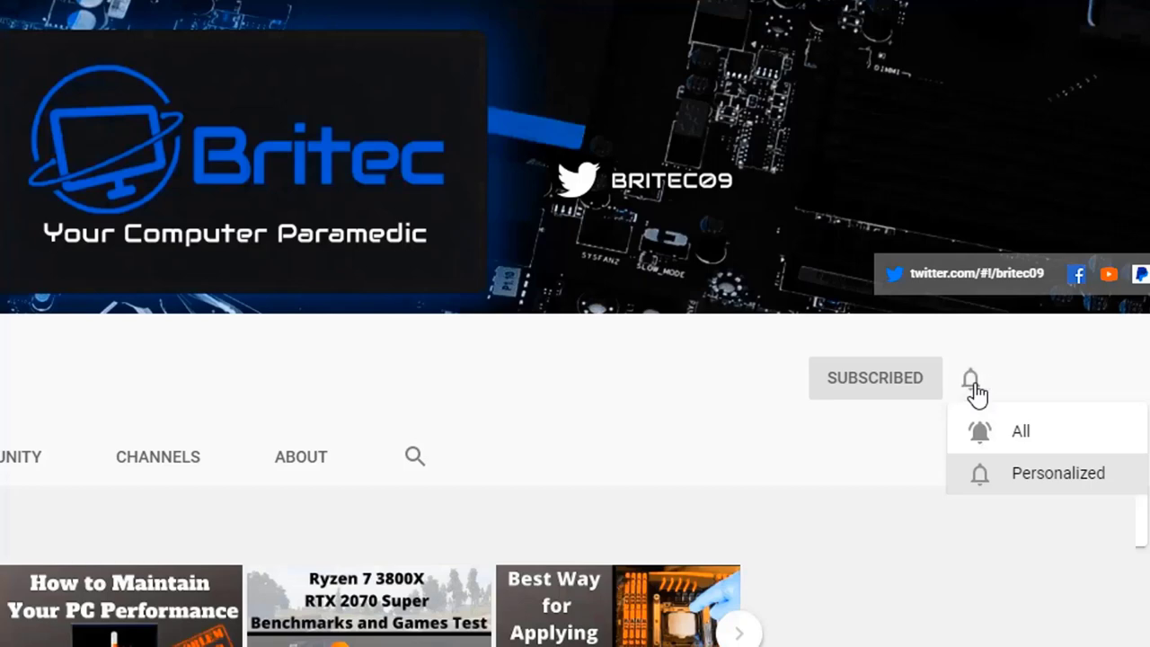
left_click(1000, 436)
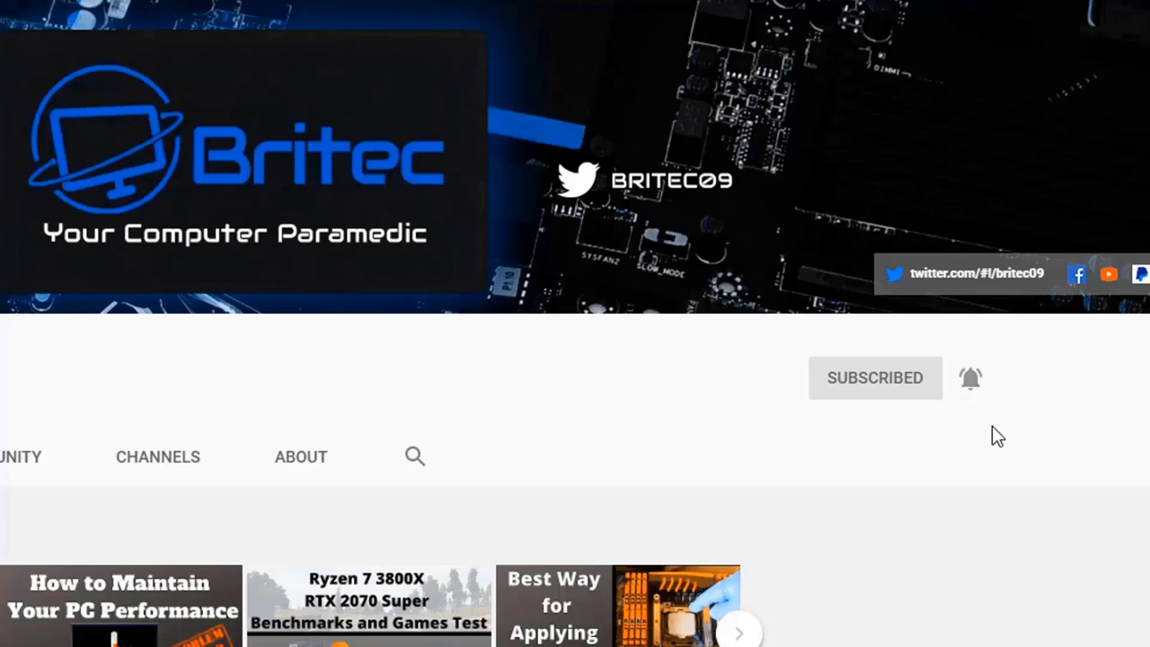